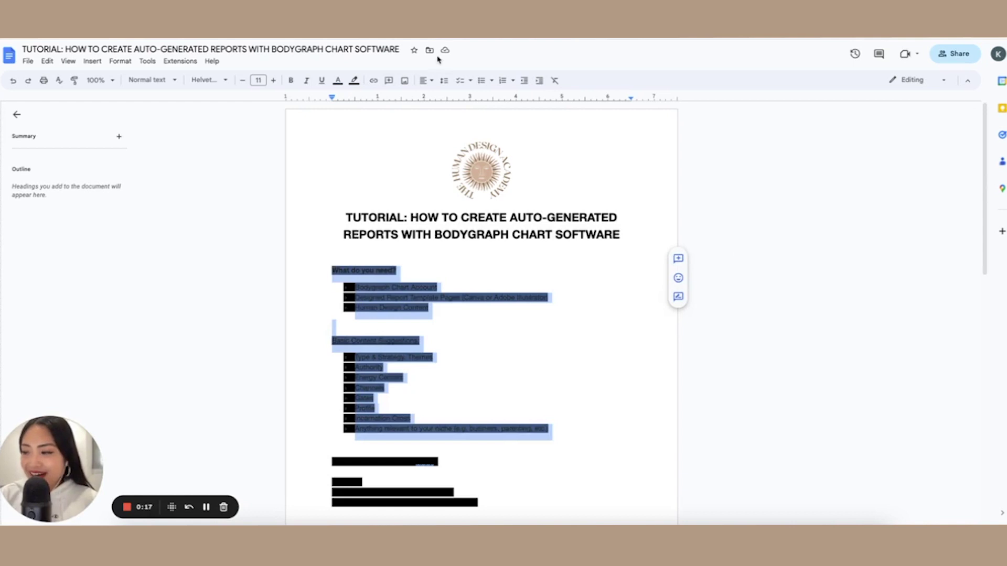
# Remove the black highlight from the selected "What do you need?" and "Basic Content Suggestions" sections
pyautogui.click(354, 80)
pyautogui.click(367, 99)
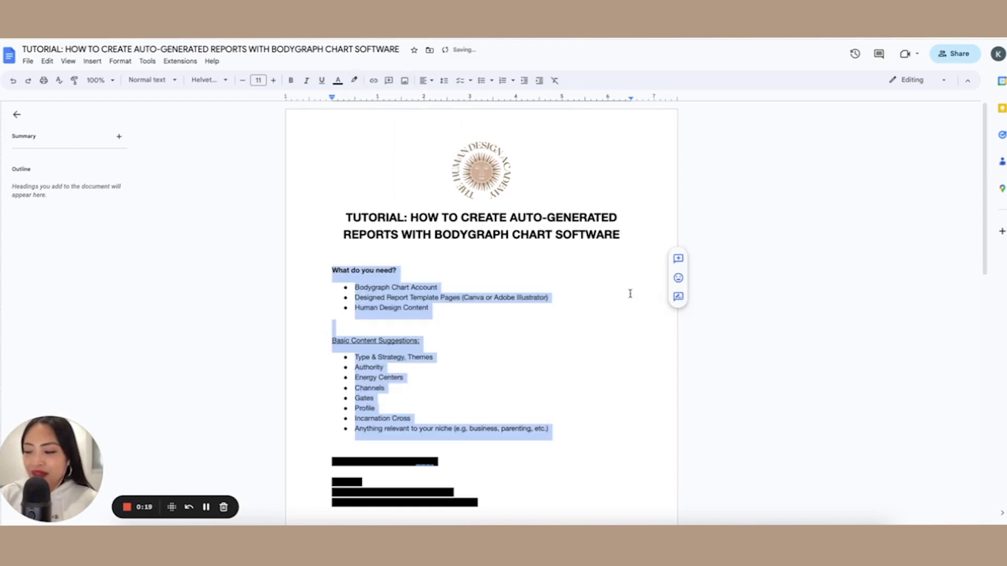
pyautogui.click(454, 273)
pyautogui.click(445, 285)
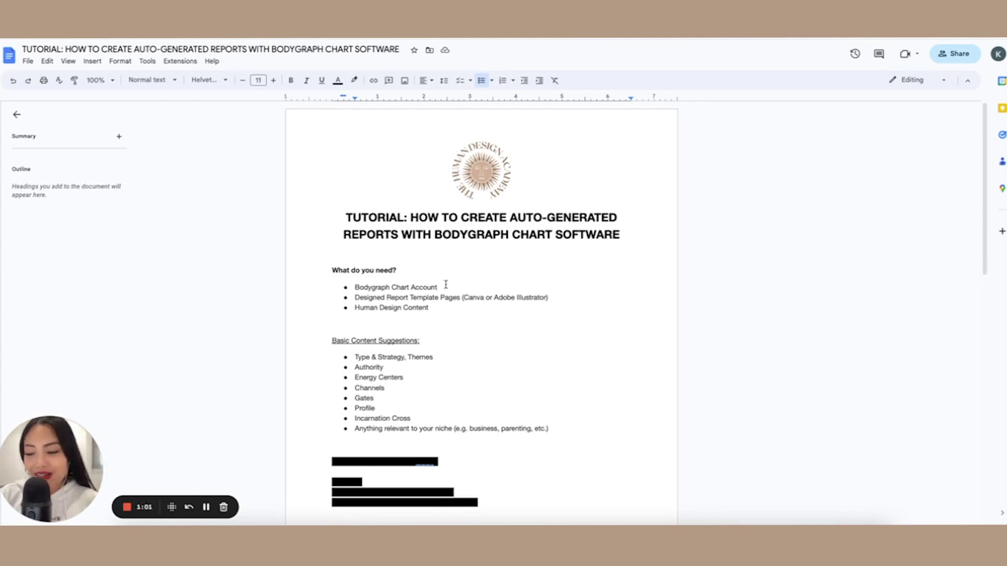
# Convert the three bullets under "What do you need?" into a numbered list
pyautogui.scroll(-1, 436, 312)
pyautogui.moveTo(436, 312); pyautogui.dragTo(308, 288)
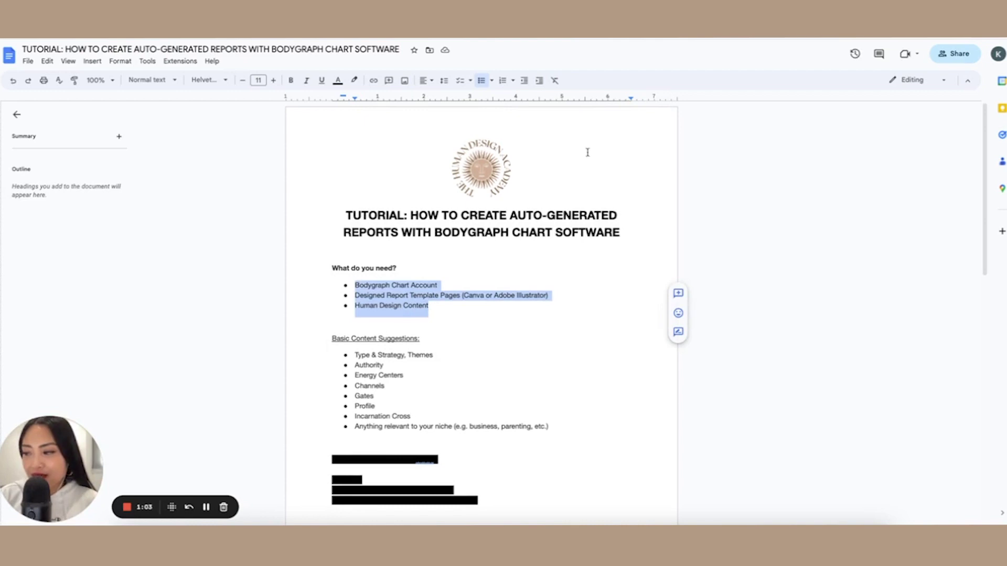
pyautogui.click(503, 81)
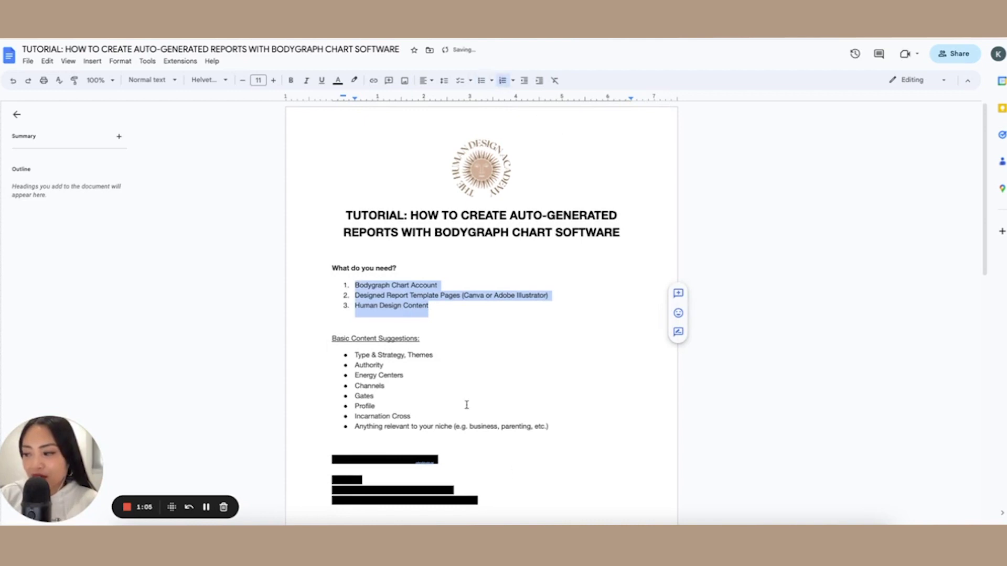
pyautogui.click(485, 318)
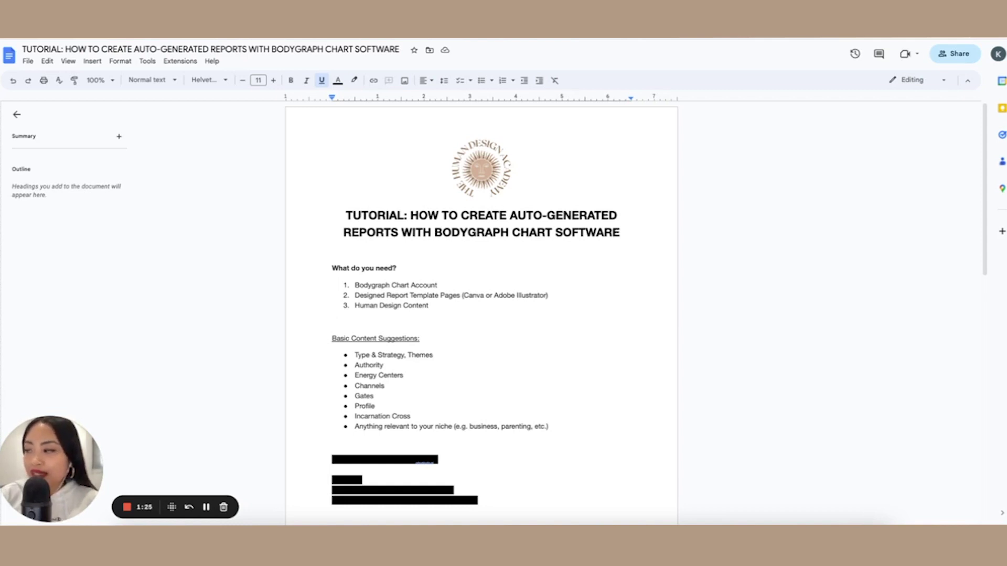
# Switch to the BodyGraph Chart website and sign in to the account home by way of the free trial sign-up page
pyautogui.hotkey('ctrl', 'Tab')
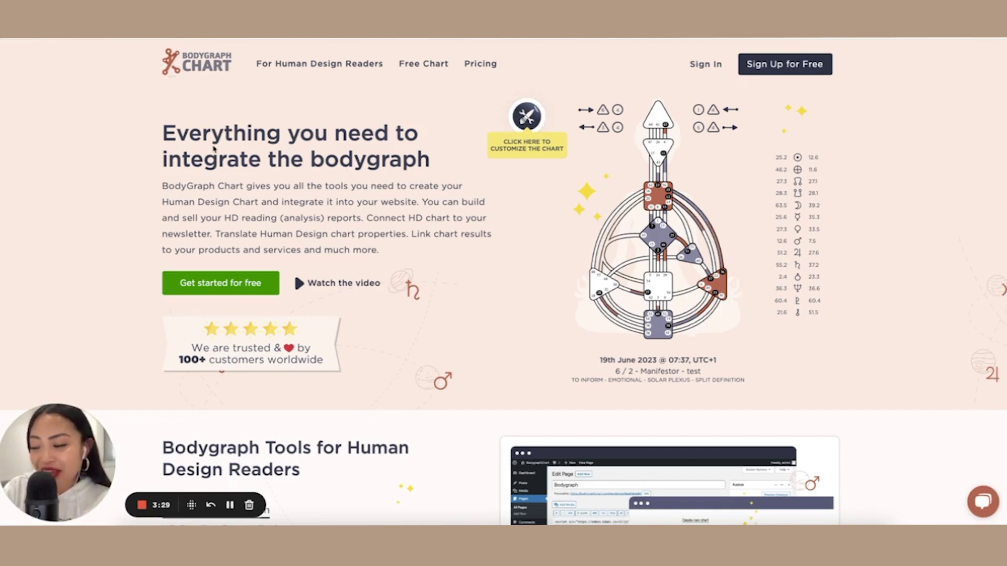
pyautogui.click(197, 288)
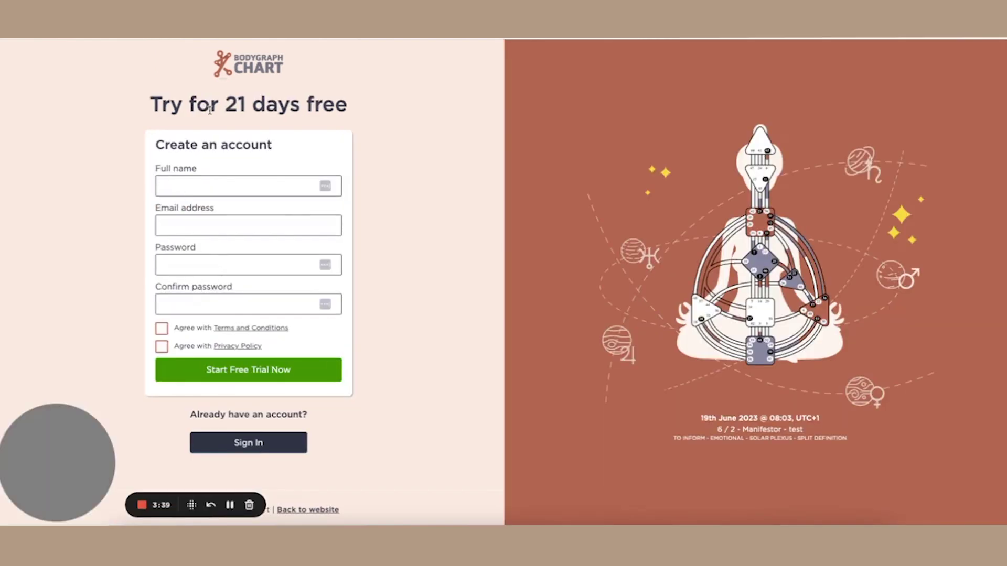
pyautogui.click(268, 443)
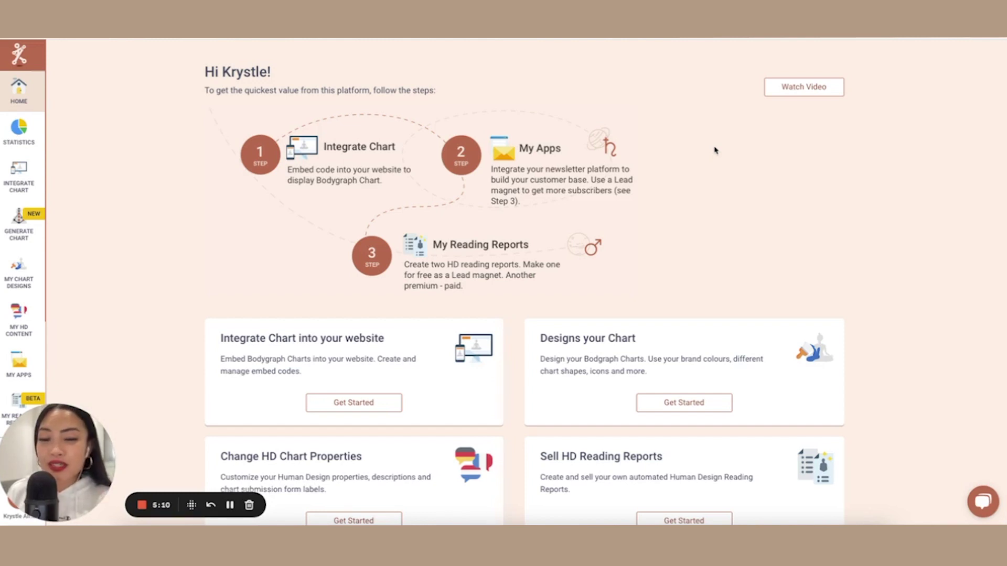
pyautogui.scroll(-1, 546, 78)
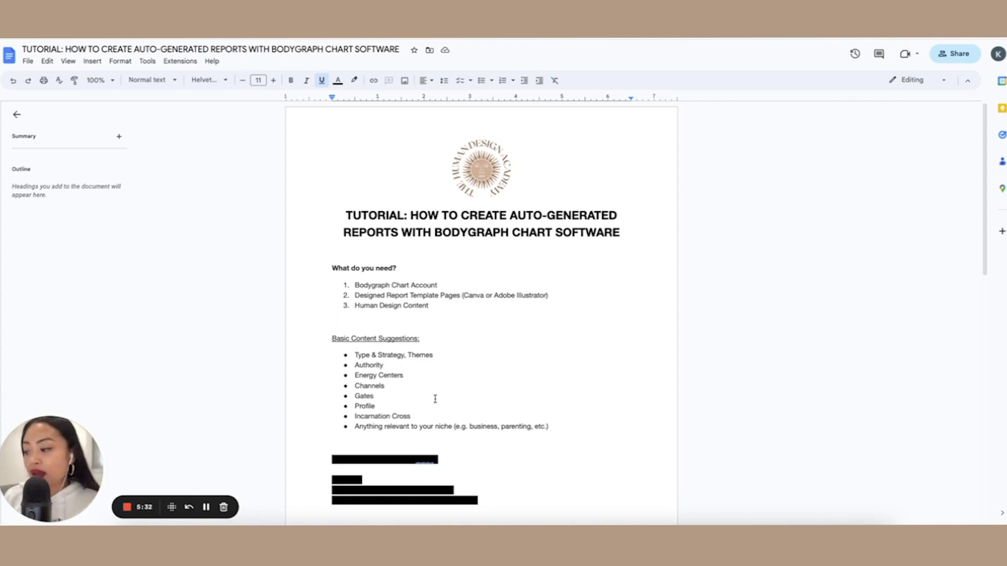
# Go back to the Google Docs tutorial and read through the "Basic Content Suggestions" bullets, including the niche-relevant content item
pyautogui.moveTo(434, 416); pyautogui.dragTo(362, 339)
pyautogui.doubleClick(354, 357)
pyautogui.tripleClick(354, 357)
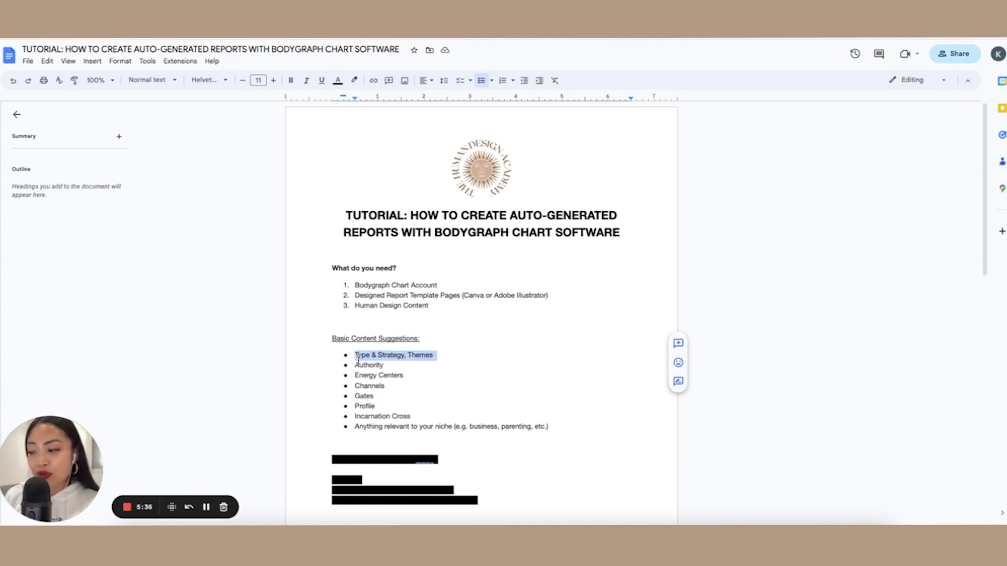
pyautogui.doubleClick(372, 365)
pyautogui.click(401, 369)
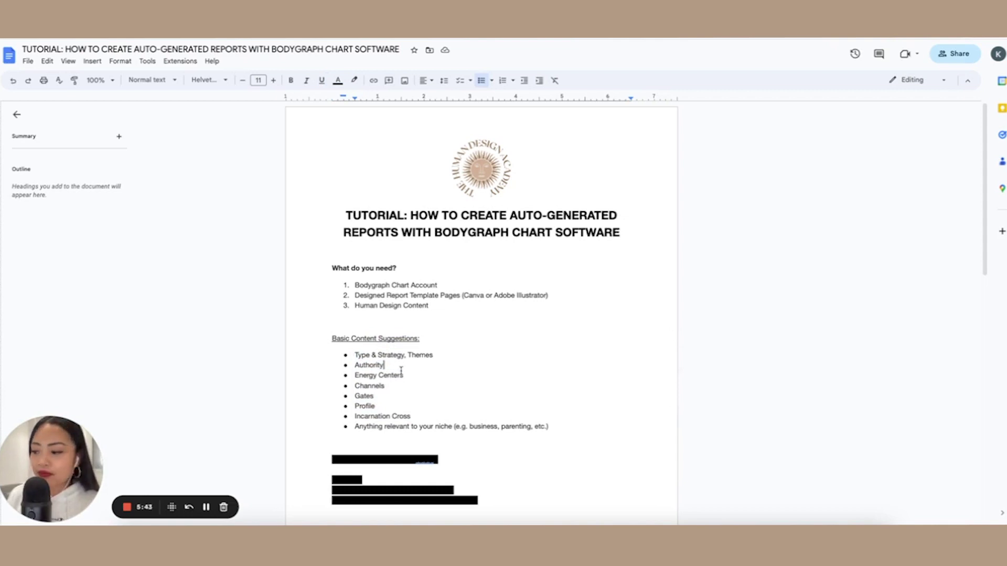
pyautogui.click(430, 355)
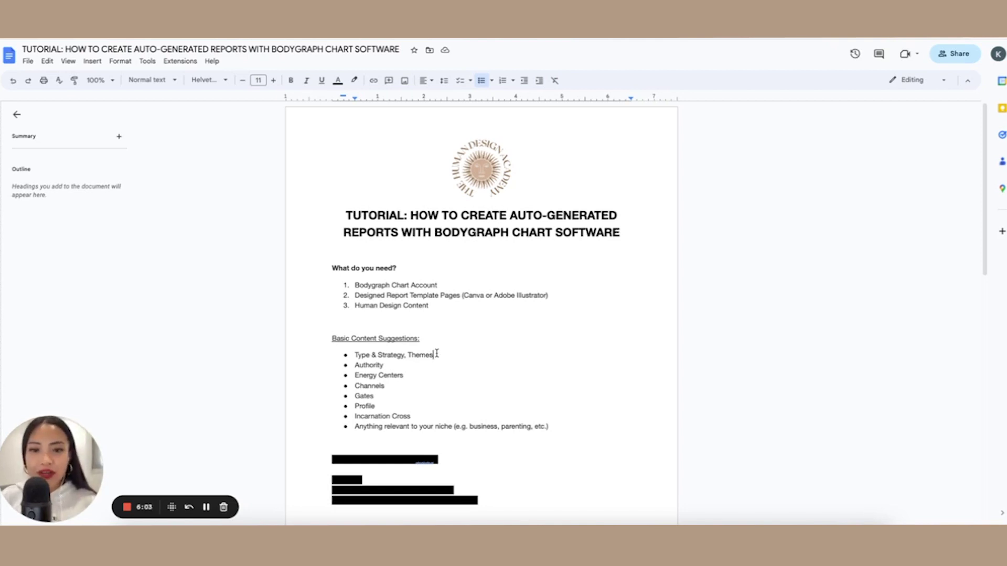
pyautogui.click(408, 365)
pyautogui.click(392, 388)
pyautogui.click(389, 397)
pyautogui.click(392, 409)
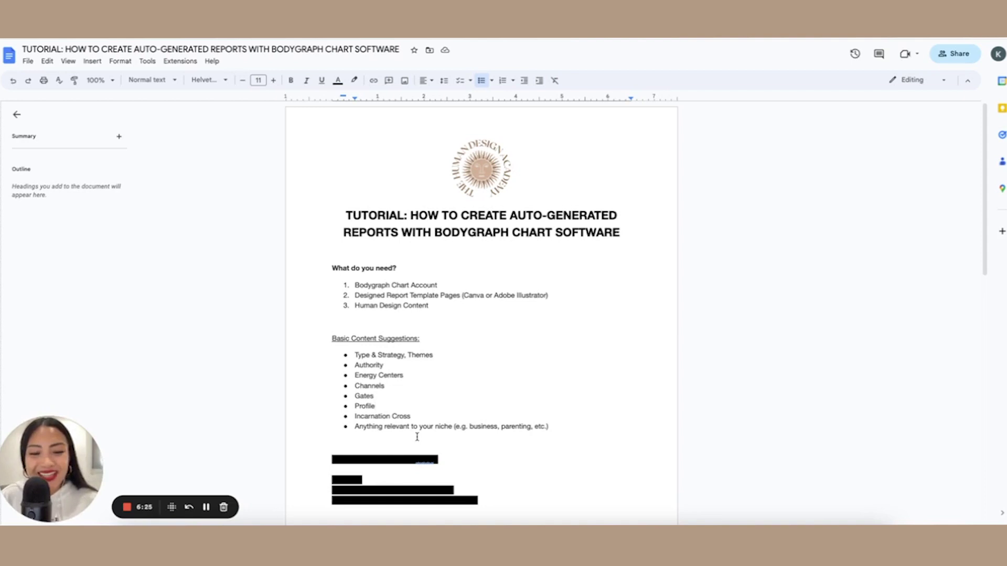
pyautogui.doubleClick(406, 428)
pyautogui.tripleClick(407, 427)
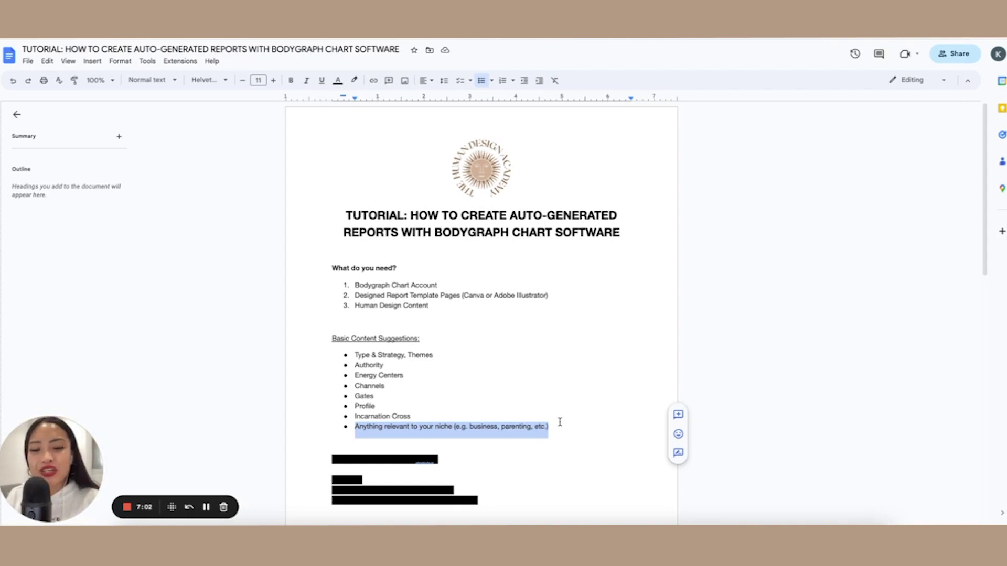
# Remove the black highlight from the "How long does it take to setup?" section and from Parts A and B of the report setup steps
pyautogui.scroll(-2, 503, 419)
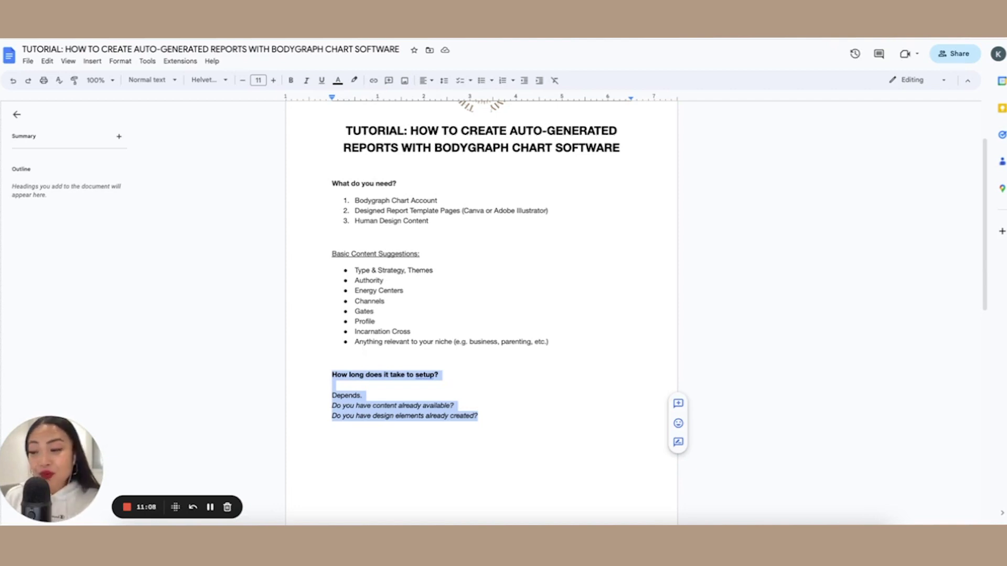
pyautogui.click(874, 274)
pyautogui.scroll(-10, 874, 276)
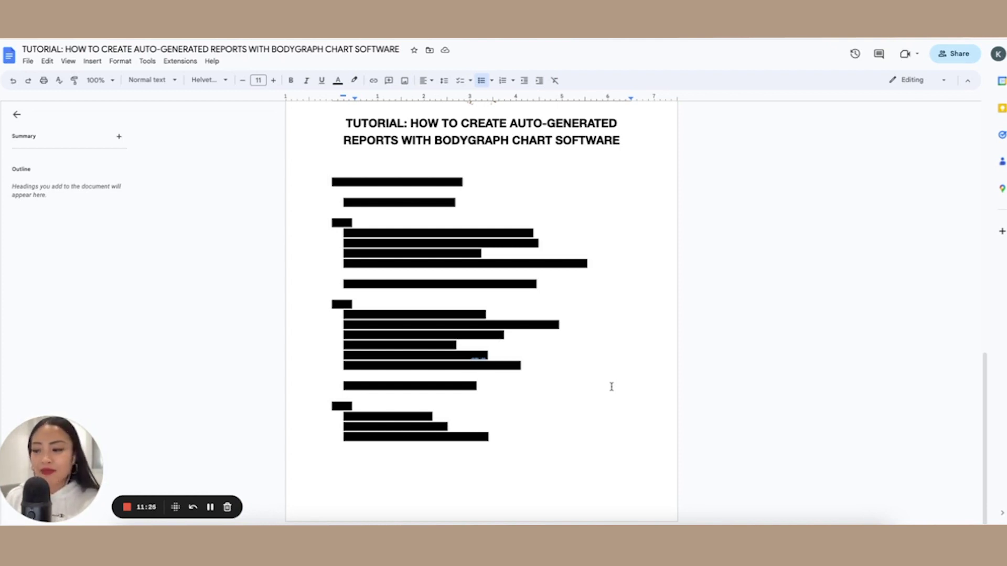
pyautogui.moveTo(500, 388); pyautogui.dragTo(387, 243)
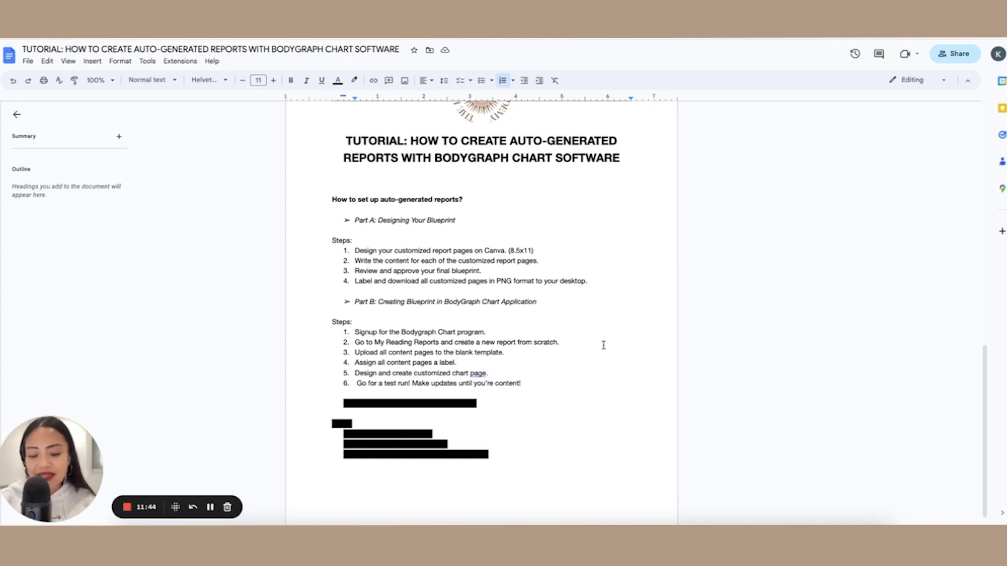
# Delete the "Part C: Integrating Blueprint in Website" section with its three steps
pyautogui.moveTo(551, 474); pyautogui.dragTo(246, 400)
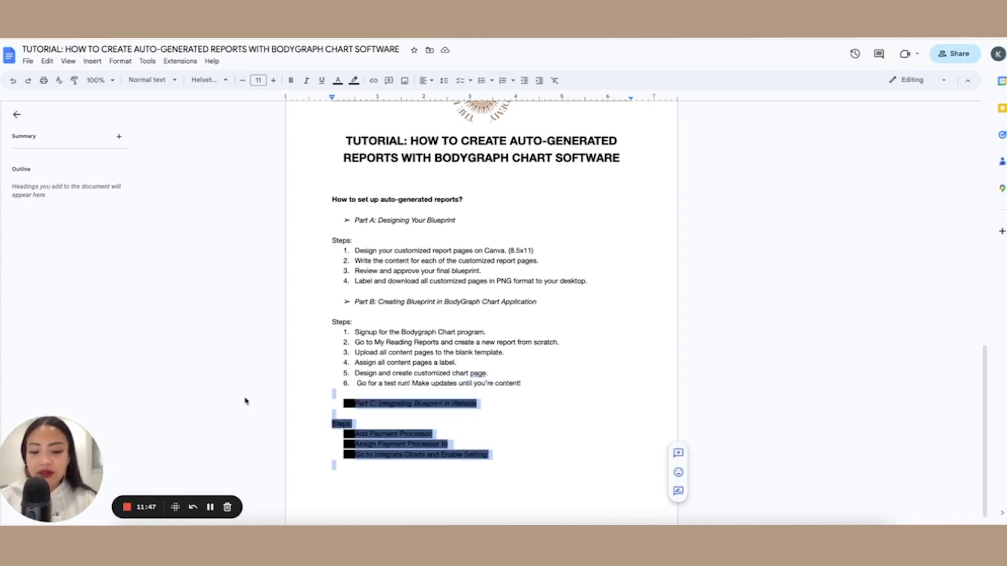
pyautogui.press('BackSpace')
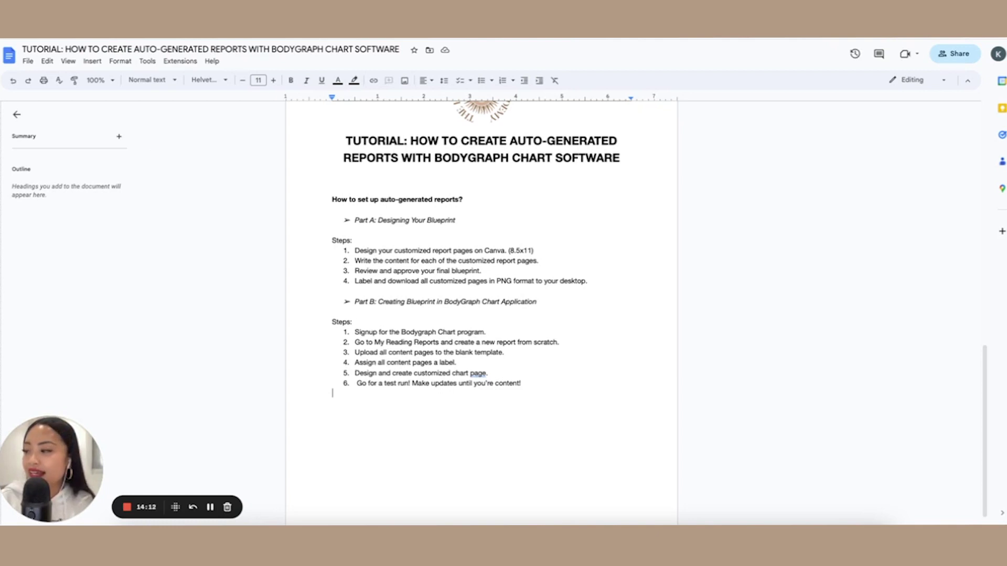
# Switch to Canva, open the MasterBlueprintTemplate design and show all its pages in grid view
pyautogui.hotkey('ctrl', 'Tab')
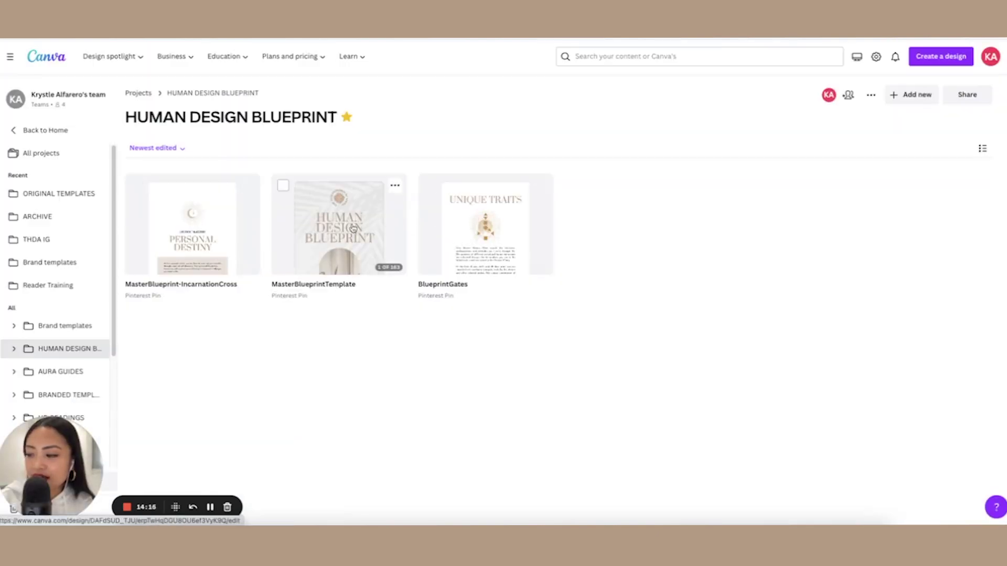
pyautogui.click(341, 235)
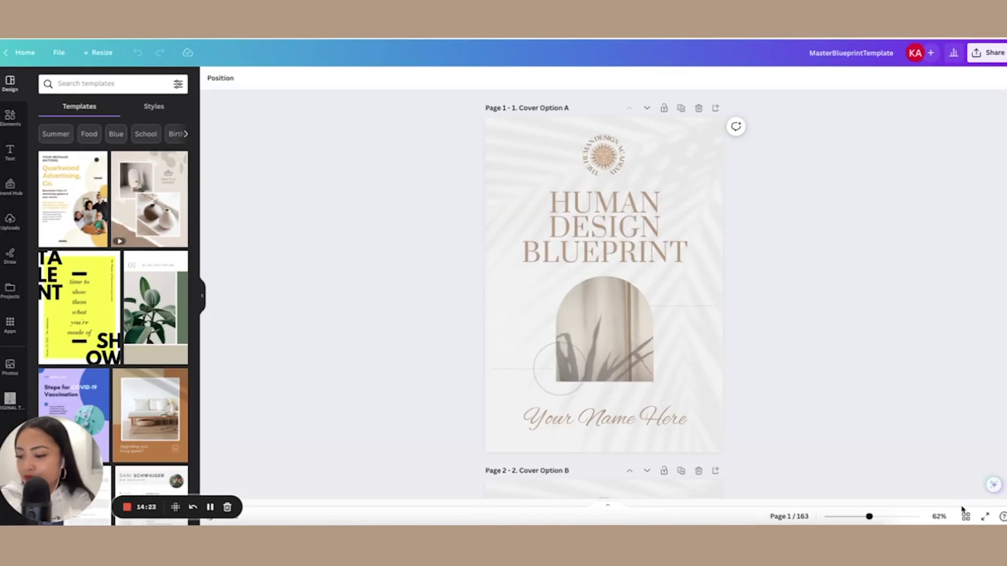
pyautogui.click(965, 517)
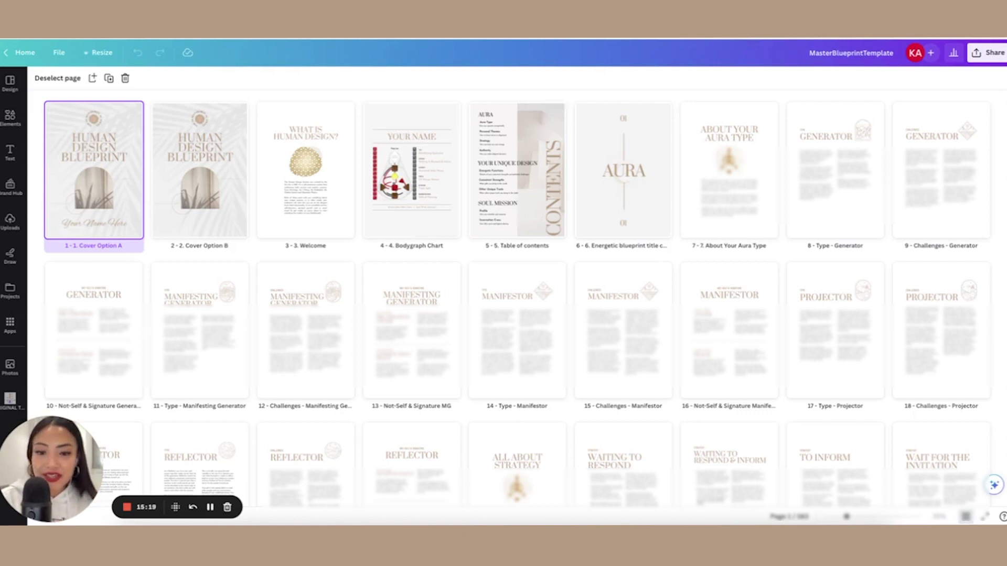
# Return to Google Docs and examine the suggested content topics one by one, from Type & Strategy to Incarnation Cross
pyautogui.hotkey('alt', 'Tab')
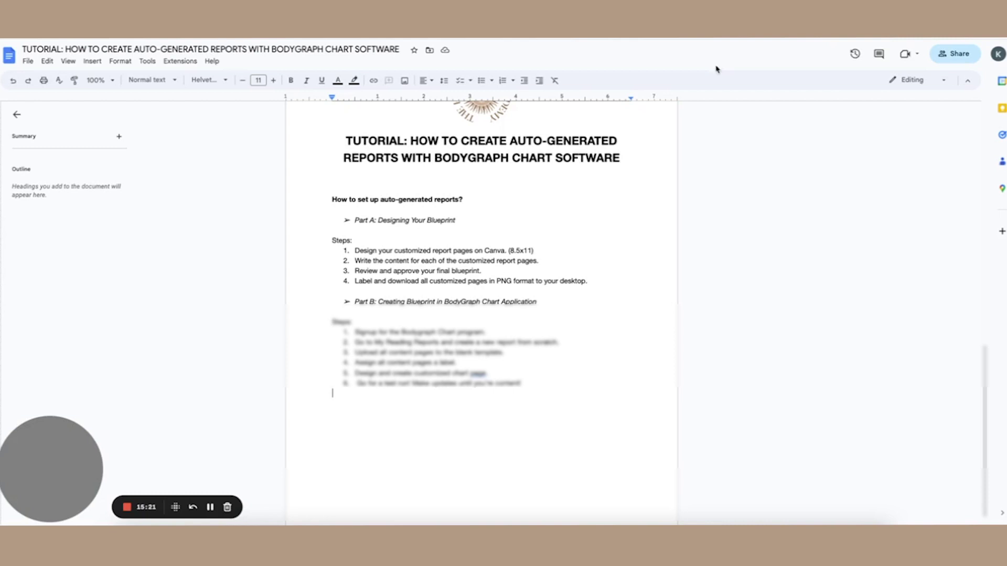
pyautogui.scroll(-5, 450, 311)
pyautogui.moveTo(566, 287); pyautogui.dragTo(277, 204)
pyautogui.moveTo(361, 214); pyautogui.dragTo(334, 215)
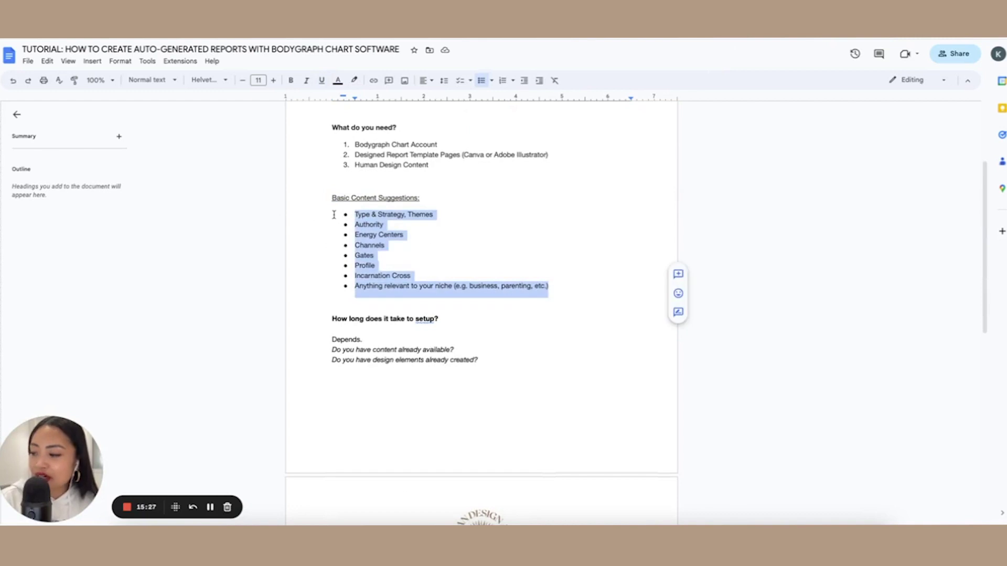
pyautogui.click(390, 222)
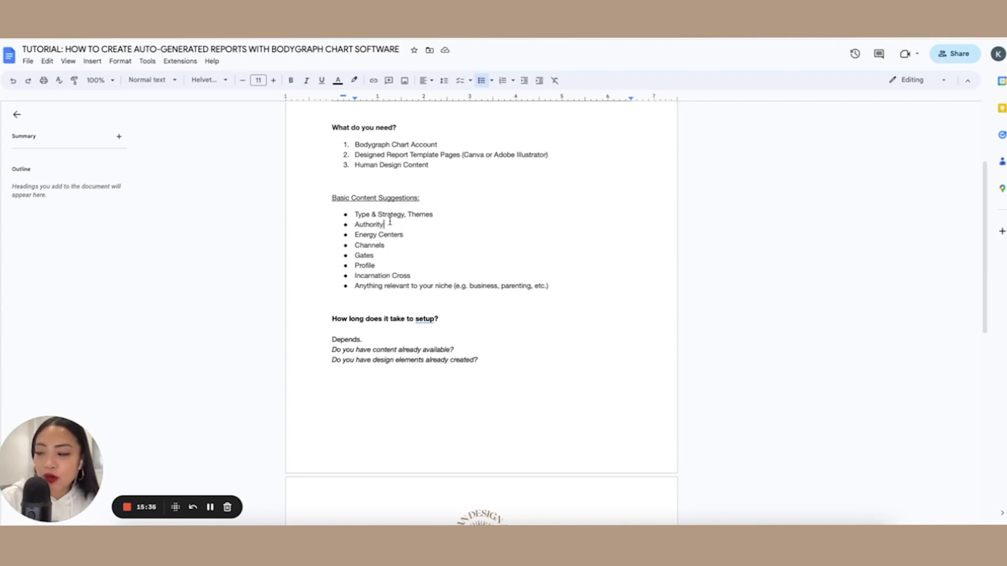
pyautogui.doubleClick(442, 214)
pyautogui.click(439, 215)
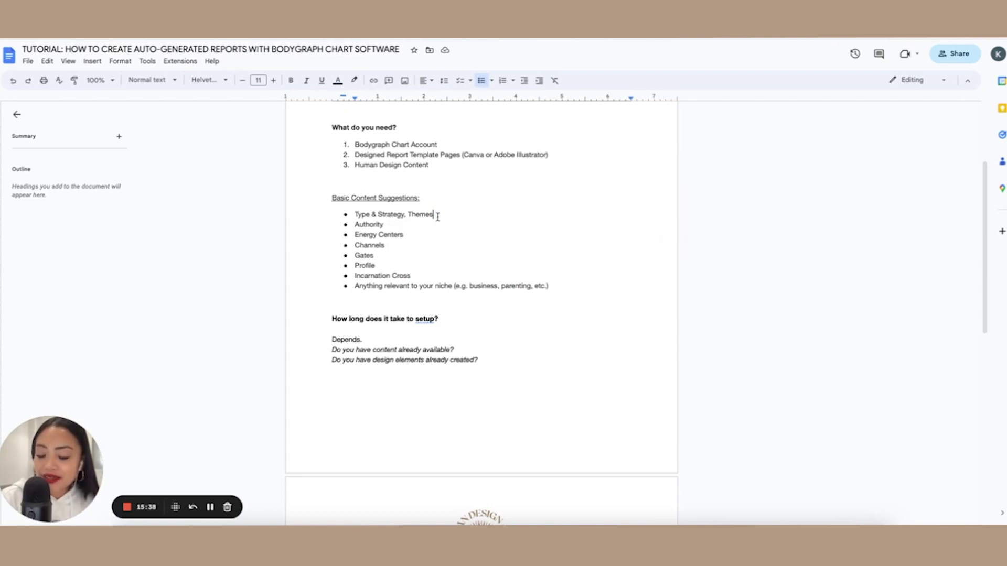
pyautogui.click(405, 235)
pyautogui.click(402, 245)
pyautogui.click(395, 256)
pyautogui.click(390, 265)
pyautogui.click(424, 277)
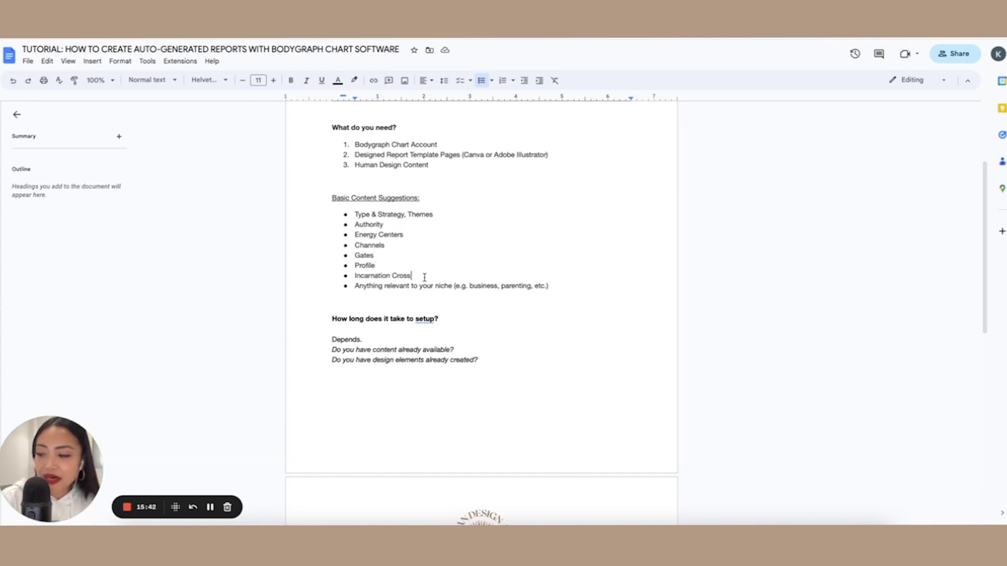
# Add an asterisk after the "Incarnation Cross" bullet
pyautogui.tripleClick(424, 277)
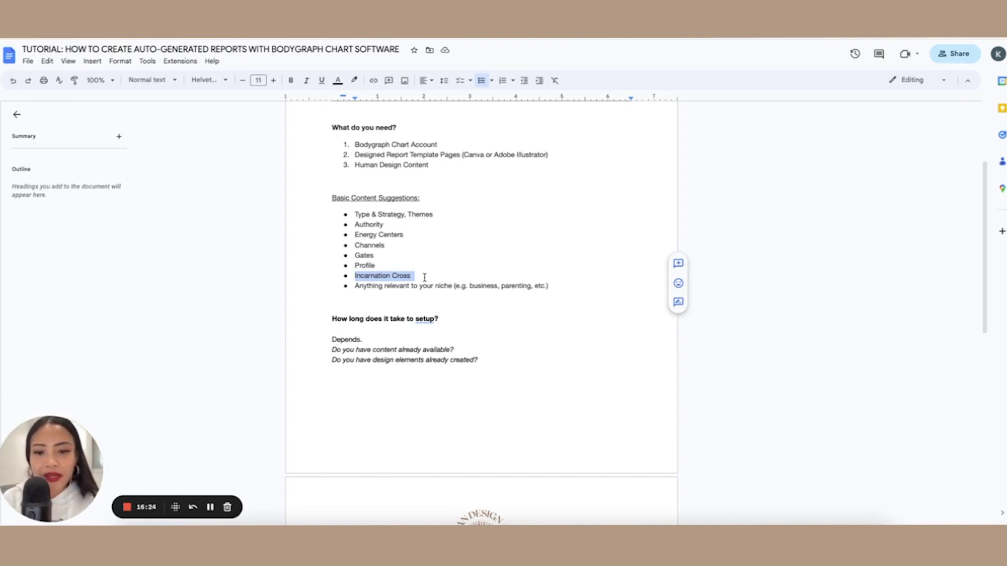
pyautogui.click(447, 273)
pyautogui.write('*')
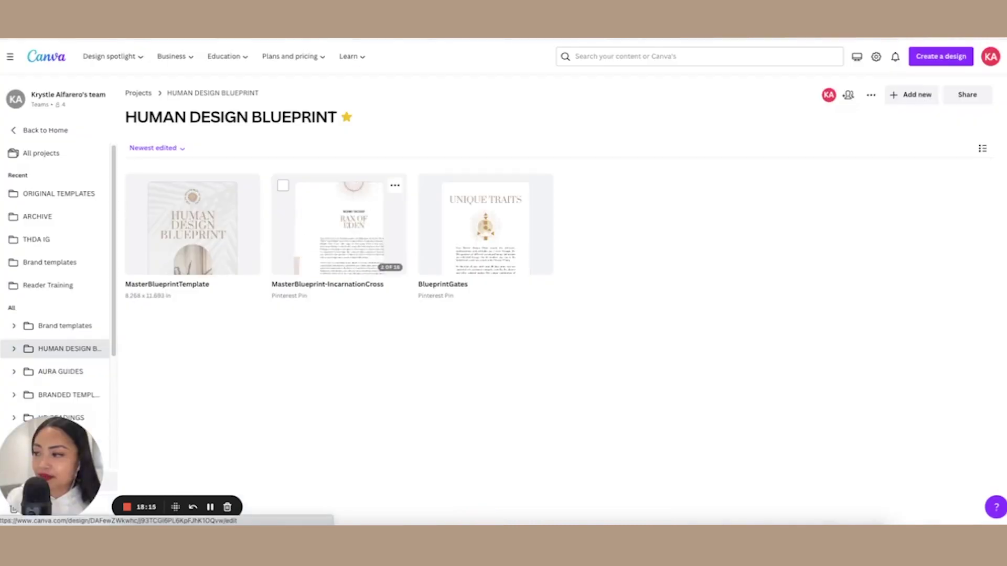
# Open MasterBlueprintTemplate in Canva and look at it alongside the Etsy listing for the 90+ page Human Design Canva template
pyautogui.click(175, 210)
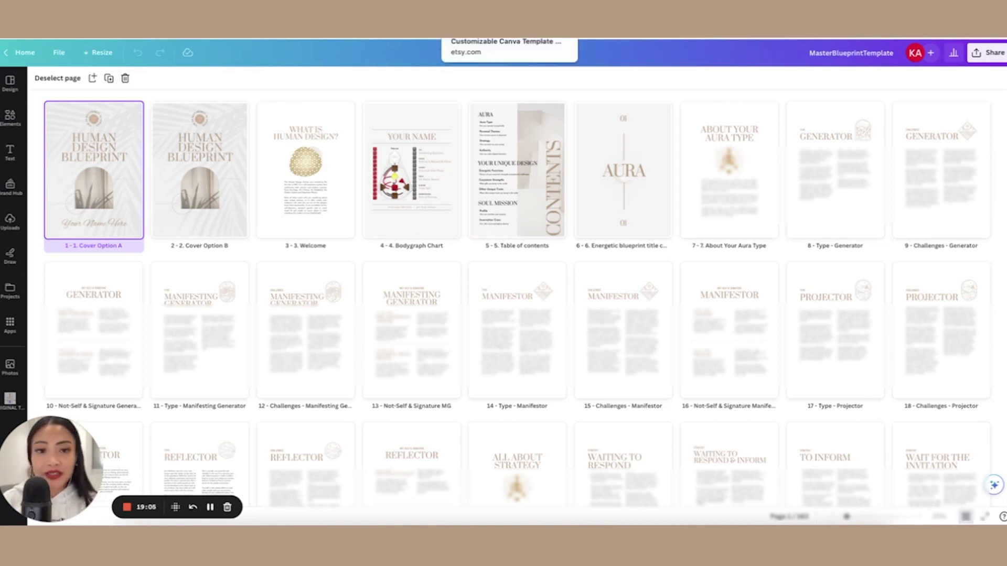
pyautogui.click(509, 33)
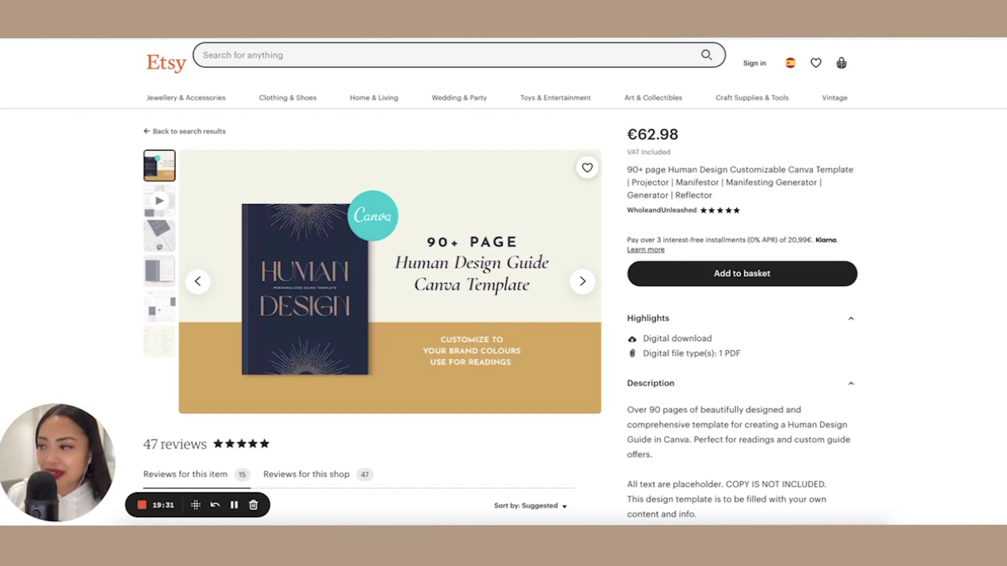
pyautogui.hotkey('ctrl', 'Tab')
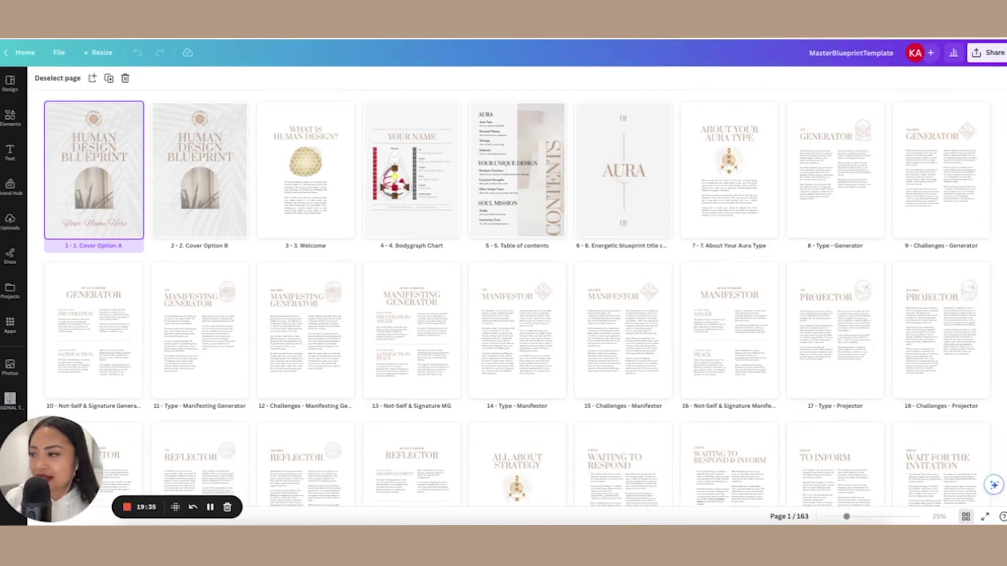
# Browse the Etsy search results for "human design template" to review available Canva report templates
pyautogui.hotkey('ctrl', 'shift', 'Tab')
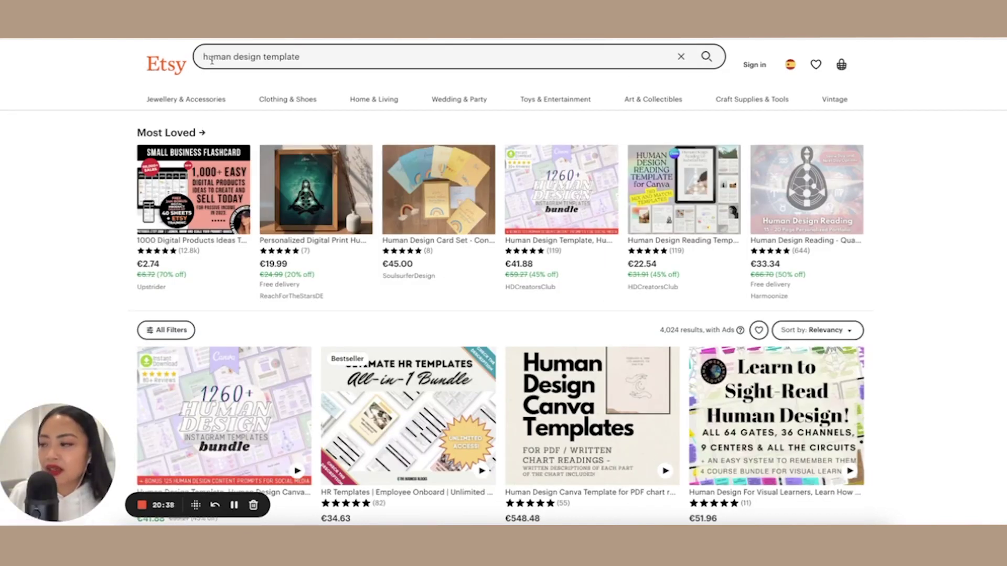
pyautogui.scroll(-3, 900, 342)
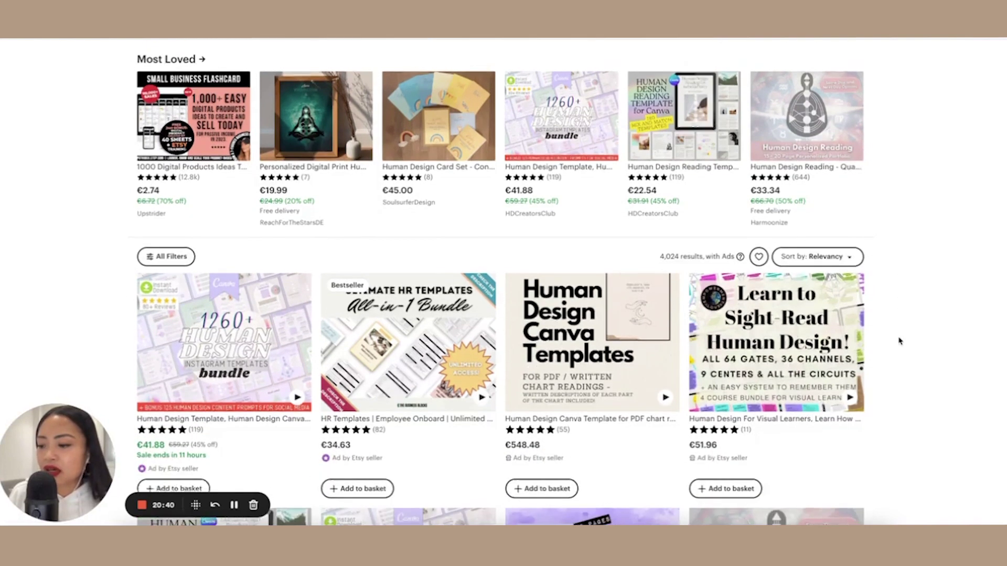
pyautogui.scroll(-5, 901, 344)
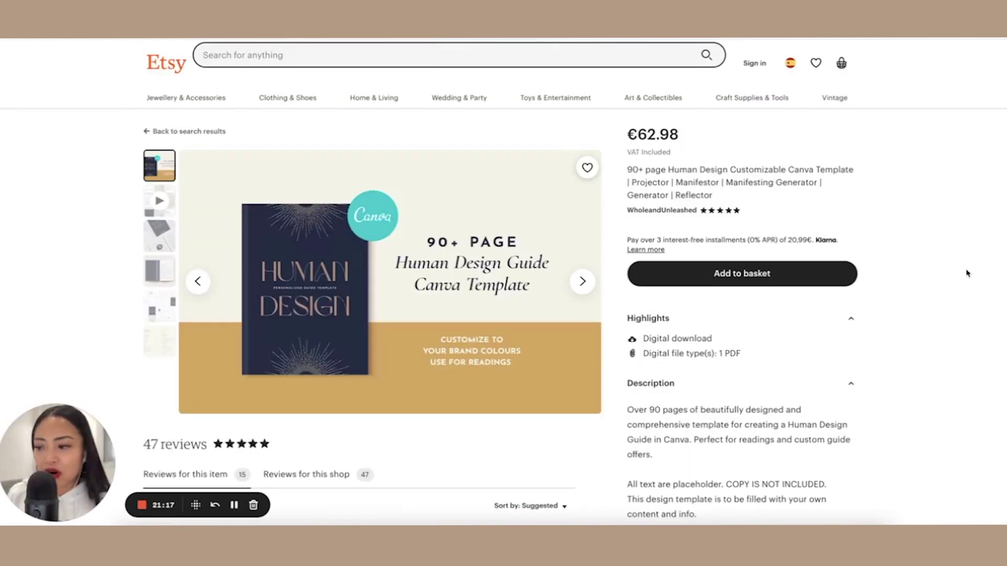
# Examine the description of the 90+ page Human Design Canva template listing, down to its included layouts and licensing terms
pyautogui.scroll(-1, 991, 280)
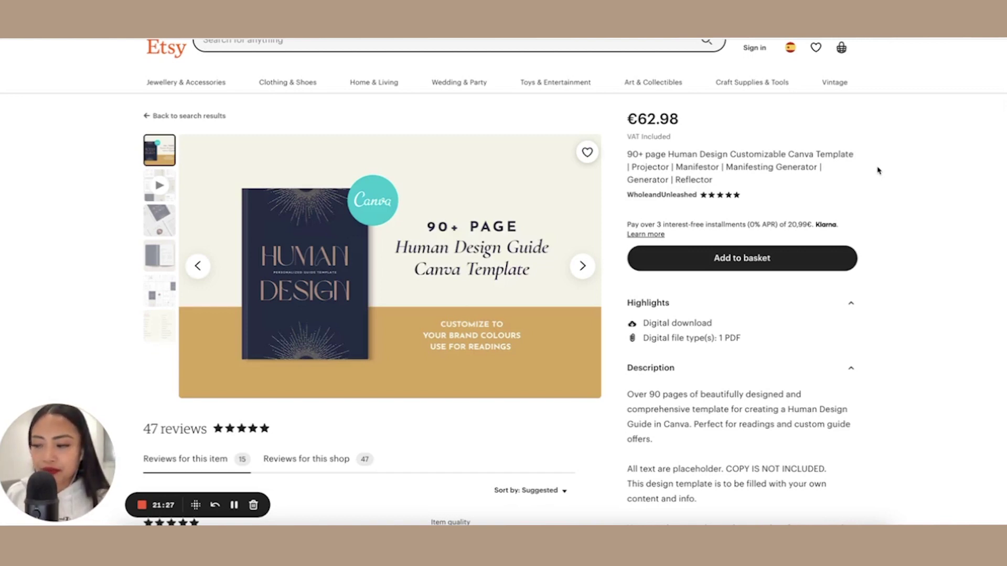
pyautogui.scroll(-1, 834, 362)
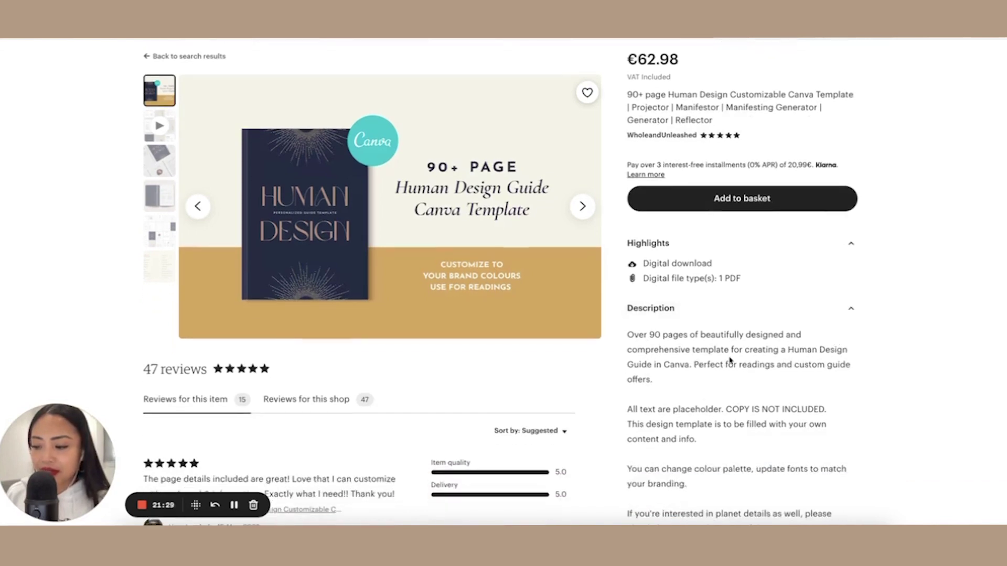
pyautogui.scroll(-1, 753, 421)
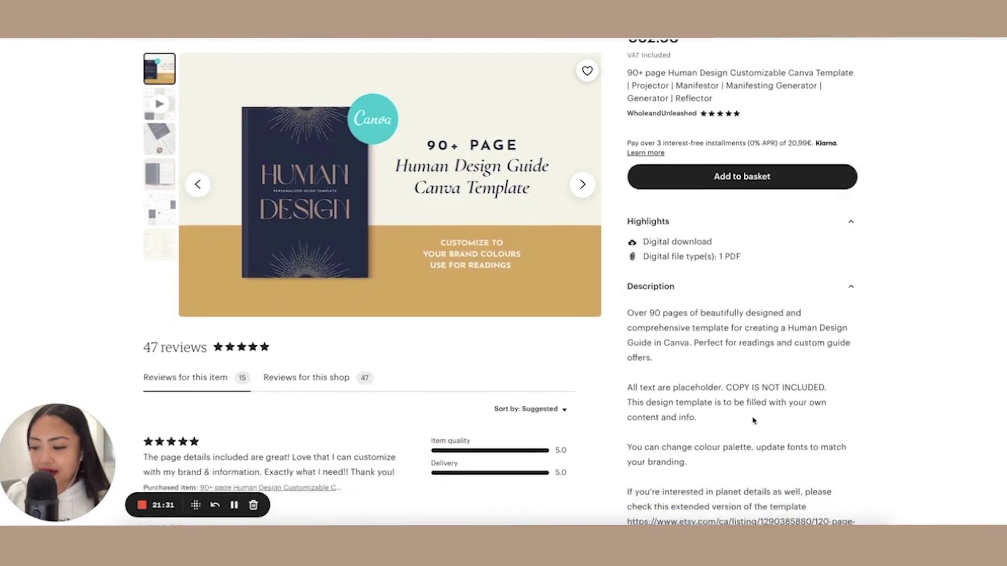
pyautogui.scroll(-11, 753, 420)
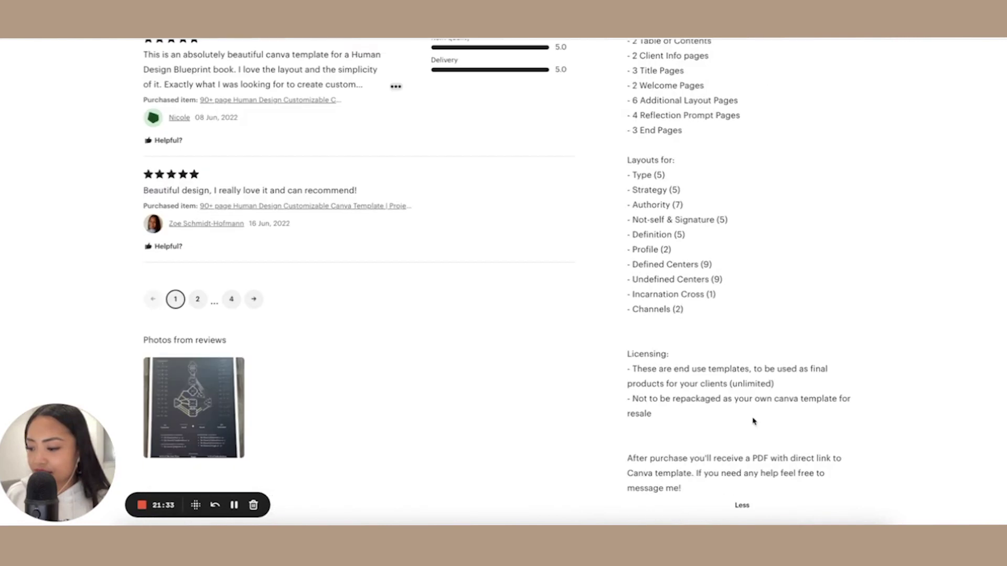
pyautogui.moveTo(624, 353); pyautogui.dragTo(718, 390)
pyautogui.click(716, 390)
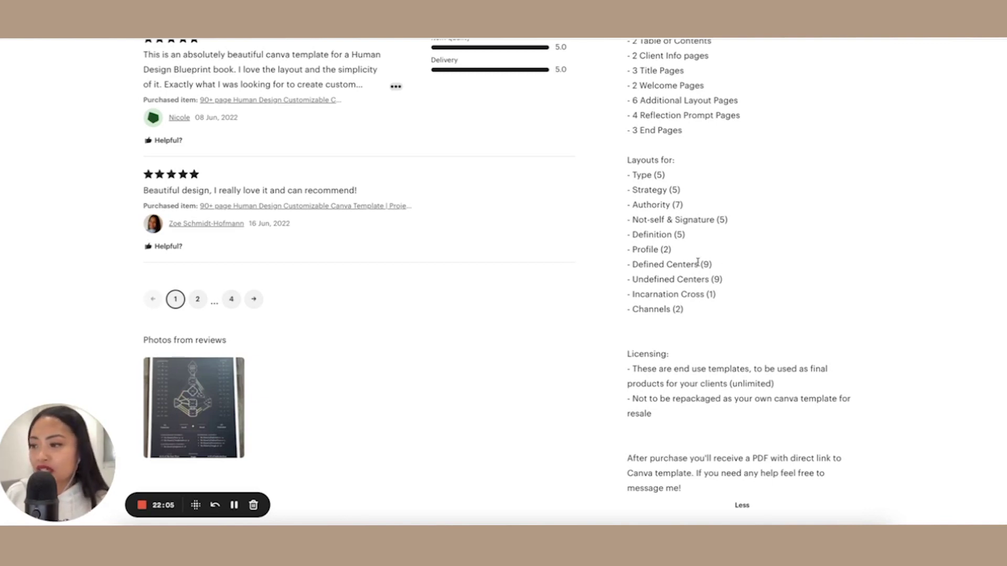
# Go back to the beginning of the listing's description and read the note on placeholder text and copy
pyautogui.scroll(4, 813, 261)
pyautogui.scroll(4, 816, 261)
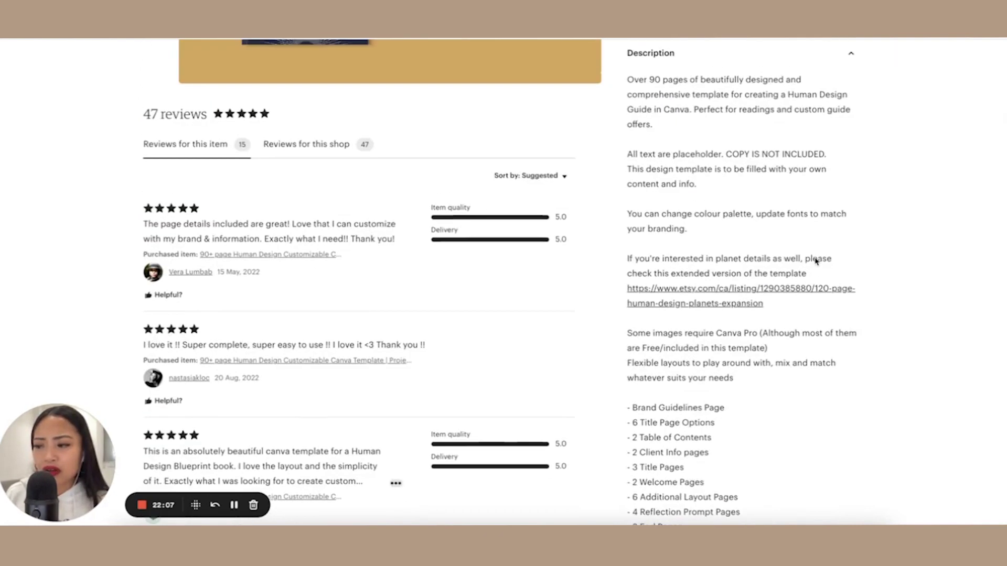
pyautogui.scroll(4, 814, 257)
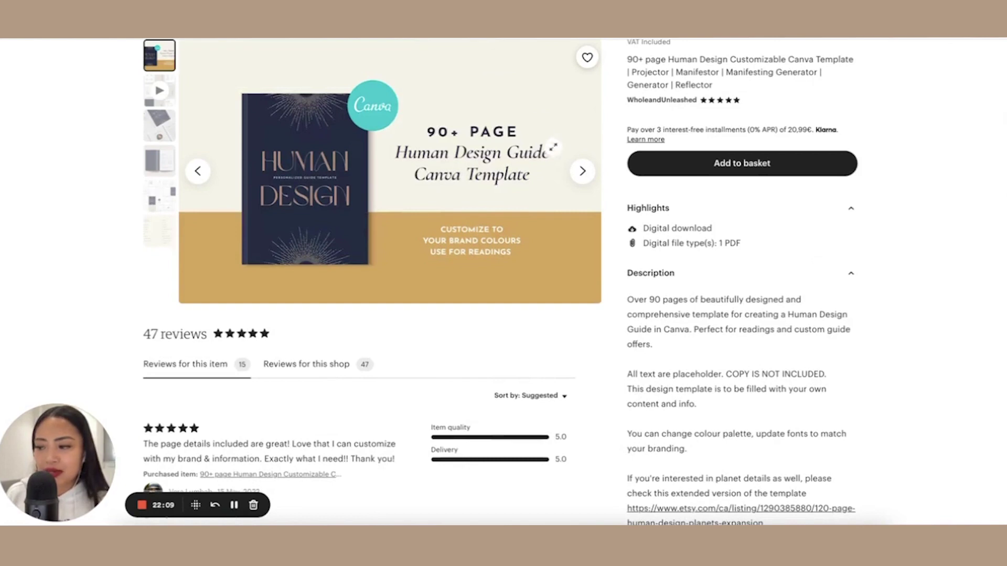
pyautogui.doubleClick(647, 374)
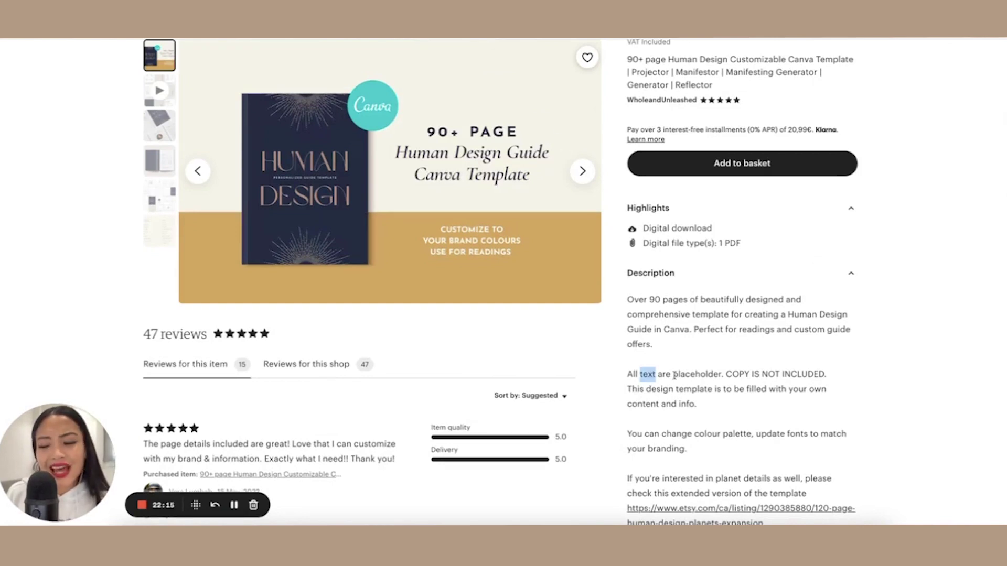
pyautogui.click(674, 376)
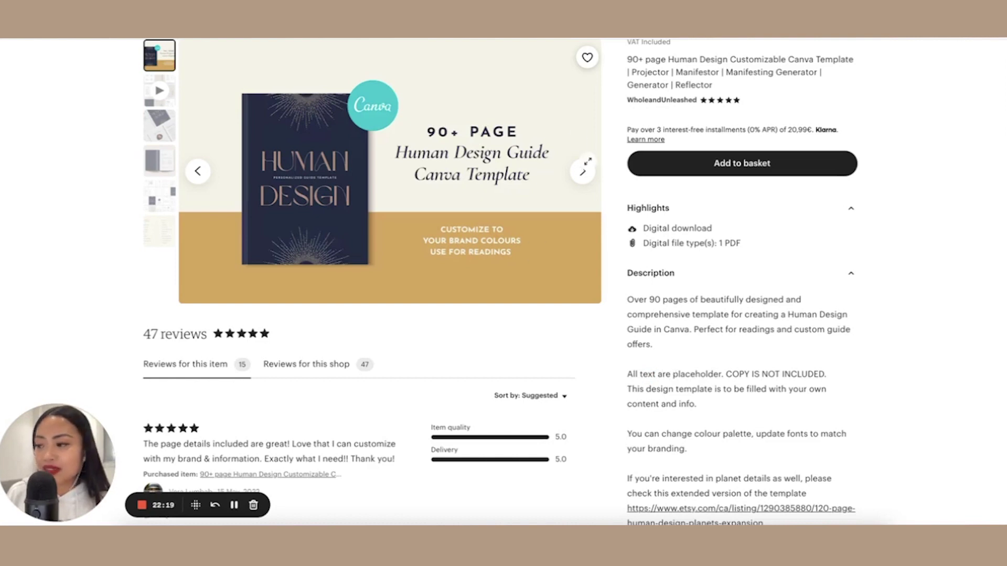
pyautogui.click(582, 171)
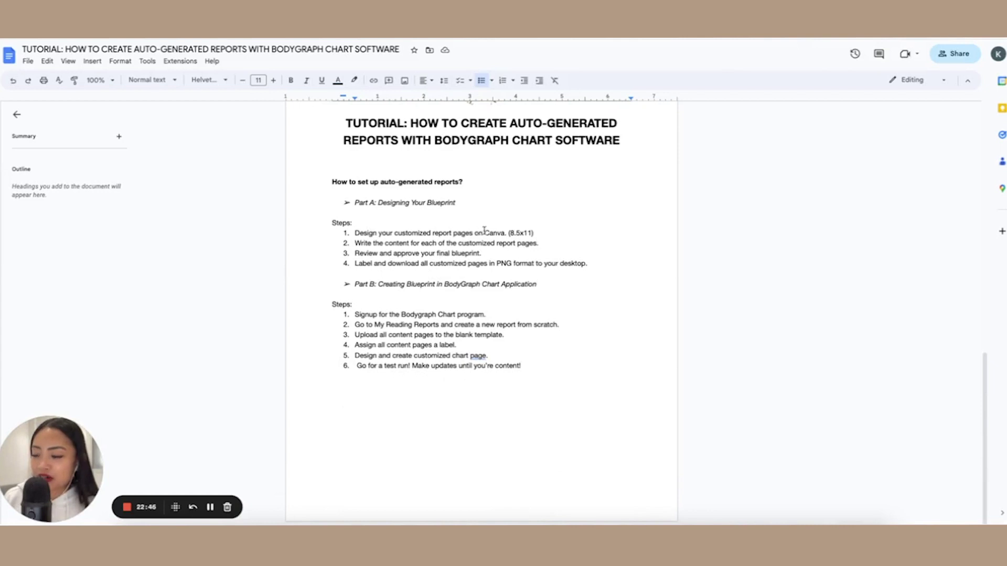
# Return to the Google Docs tutorial and check the Canva page size noted in the first step of Part A
pyautogui.moveTo(519, 233)
pyautogui.mouseDown()
pyautogui.moveTo(534, 233)
pyautogui.moveTo(508, 233)
pyautogui.mouseUp()
pyautogui.click(534, 232)
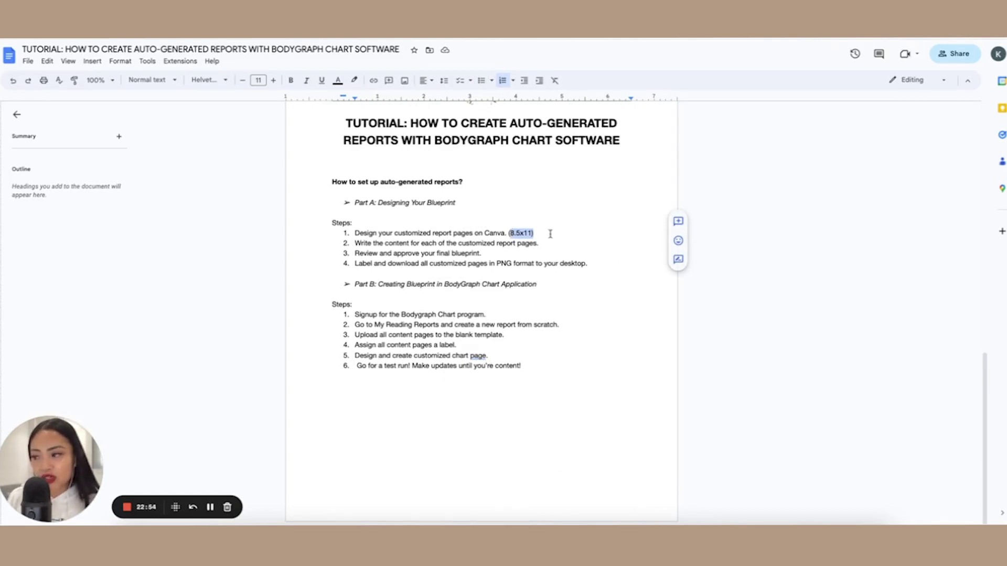
pyautogui.click(550, 233)
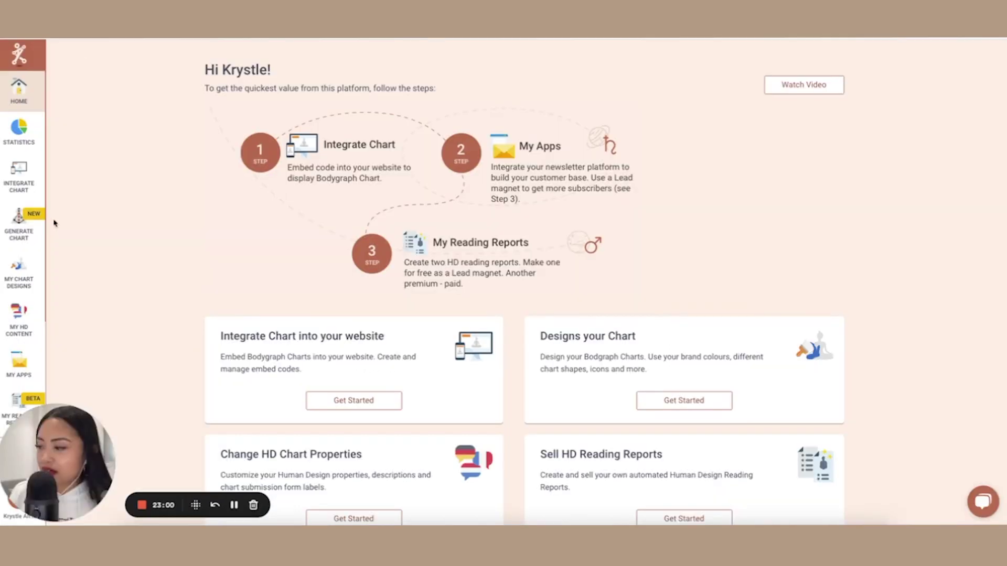
# Switch to BodyGraph Chart, start a new reading report from My Reading Reports, and copy the portrait A4 - ISO page dimensions
pyautogui.moveTo(55, 253)
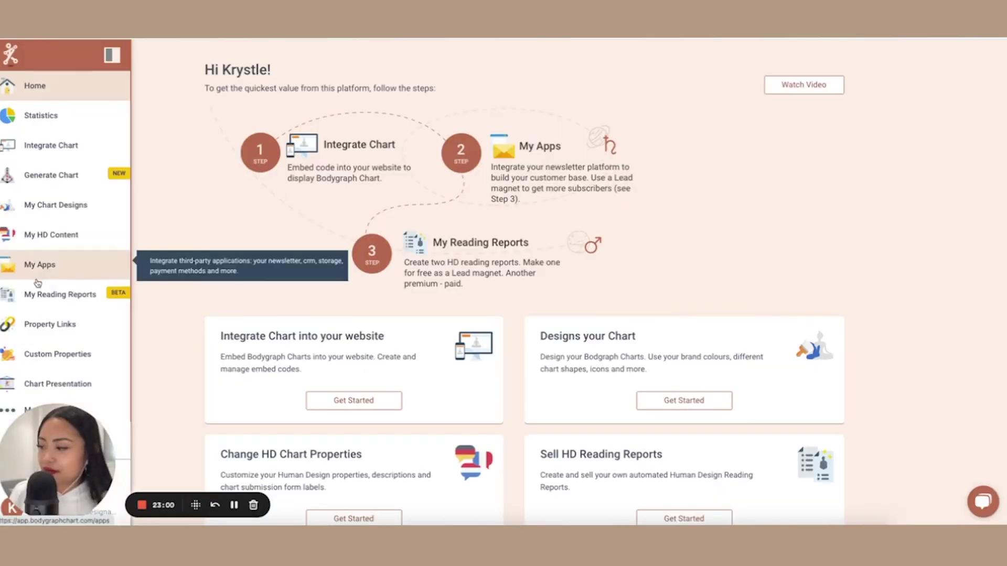
pyautogui.click(46, 294)
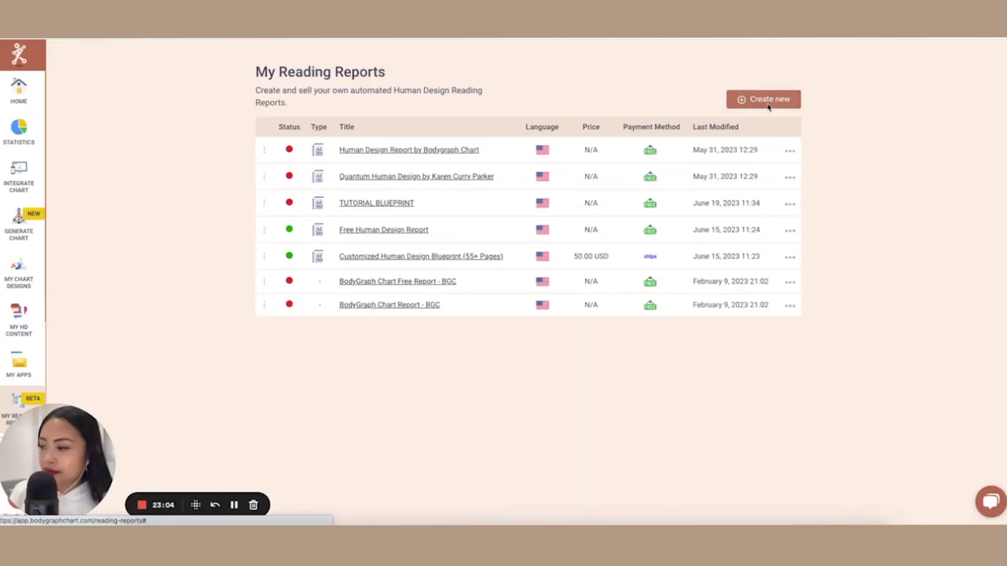
pyautogui.click(763, 99)
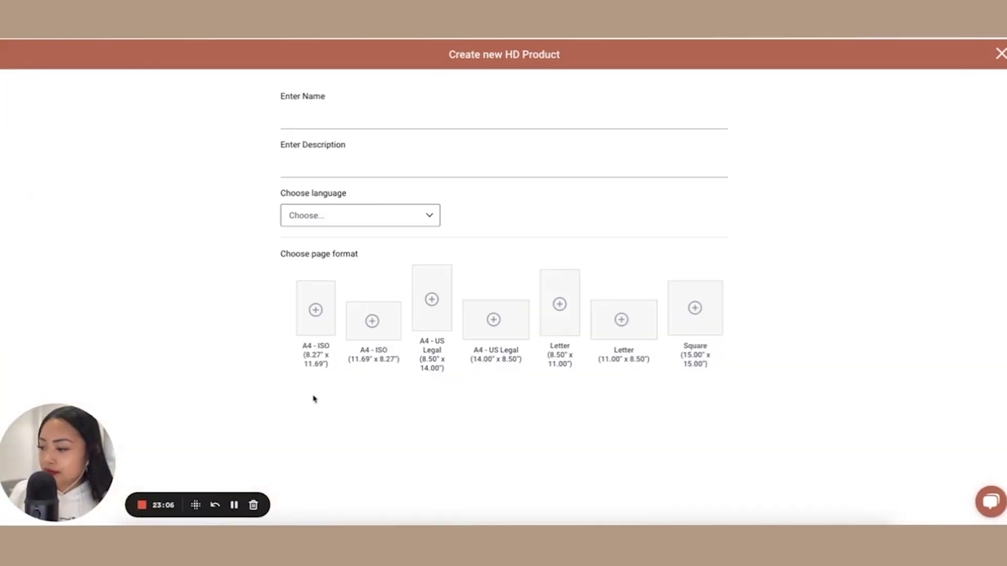
pyautogui.moveTo(326, 362); pyautogui.dragTo(304, 354)
pyautogui.press('super+c')
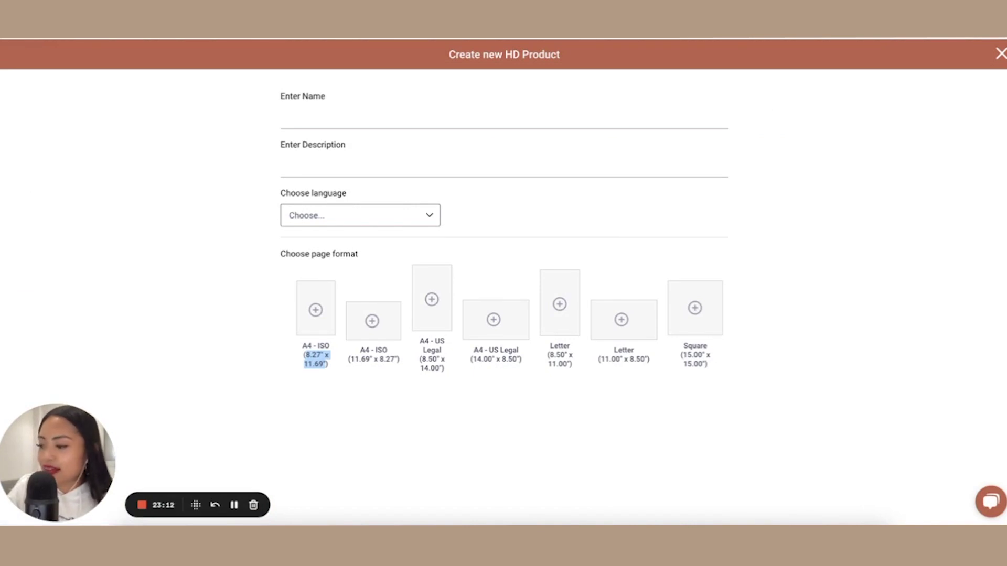
# Back in the Google Docs tutorial, replace the Canva page size in the first step of Part A with 8.27" x 11.69"
pyautogui.hotkey('alt', 'Tab')
pyautogui.moveTo(530, 233); pyautogui.dragTo(510, 233)
pyautogui.rightClick(519, 233)
pyautogui.click(542, 259)
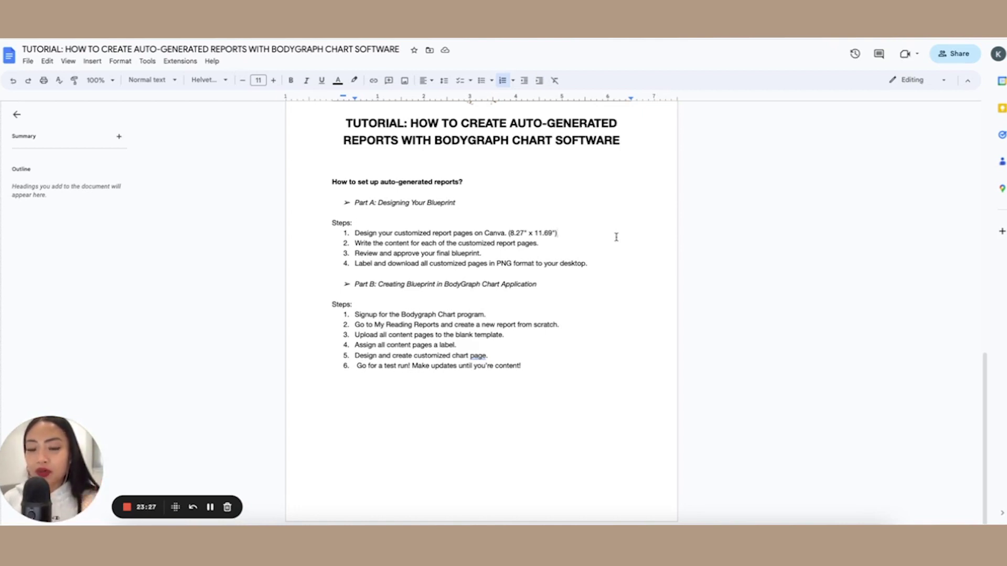
pyautogui.click(616, 237)
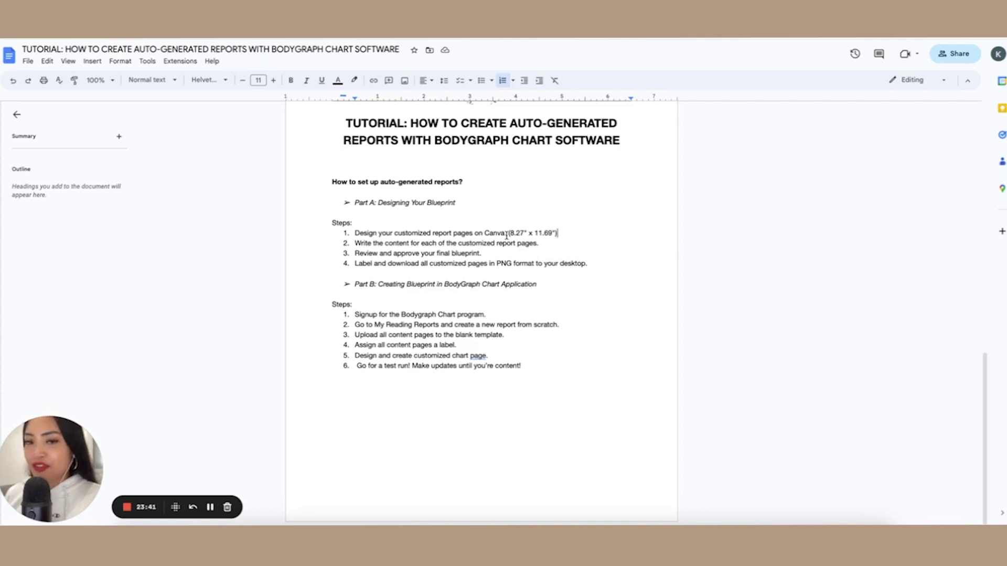
pyautogui.click(507, 235)
pyautogui.write('.')
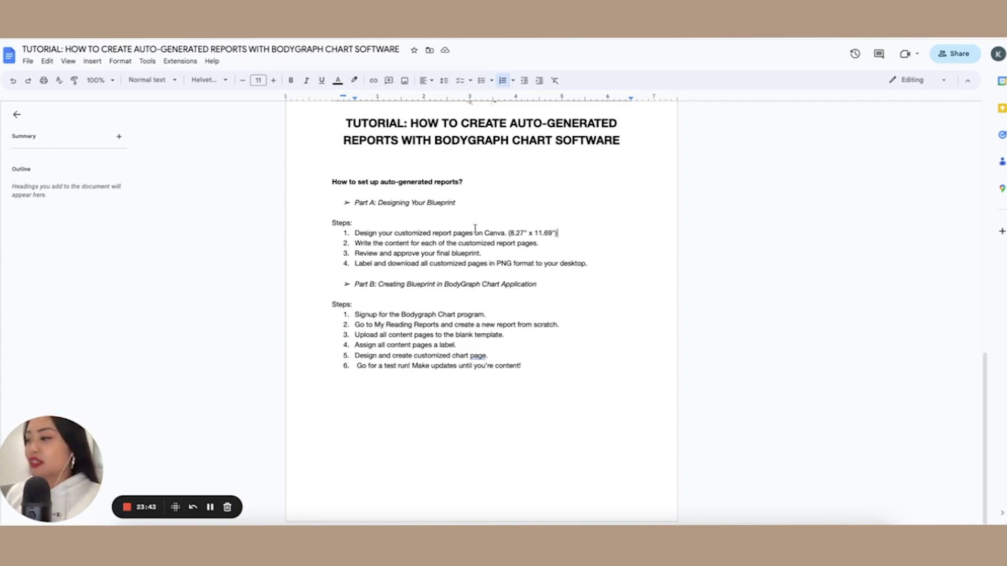
# Switch to MasterBlueprintTemplate in Canva and check its custom width and height in the Resize options
pyautogui.hotkey('ctrl', 'Tab')
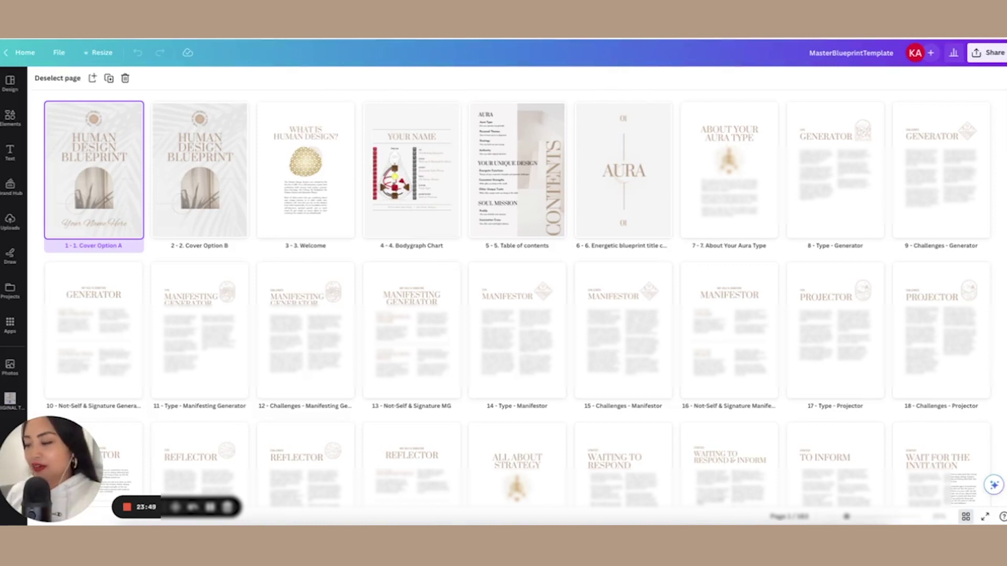
pyautogui.click(102, 53)
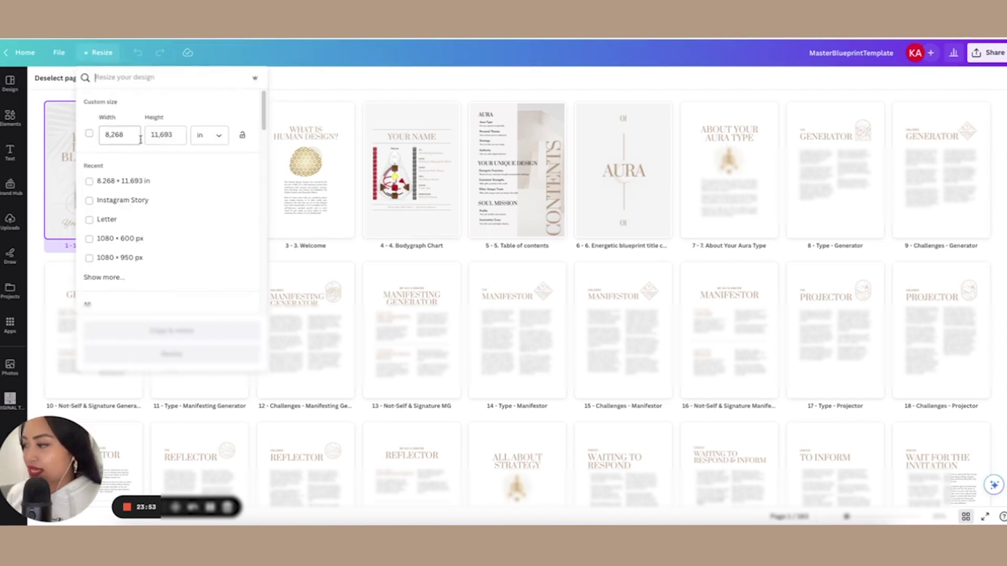
pyautogui.click(174, 139)
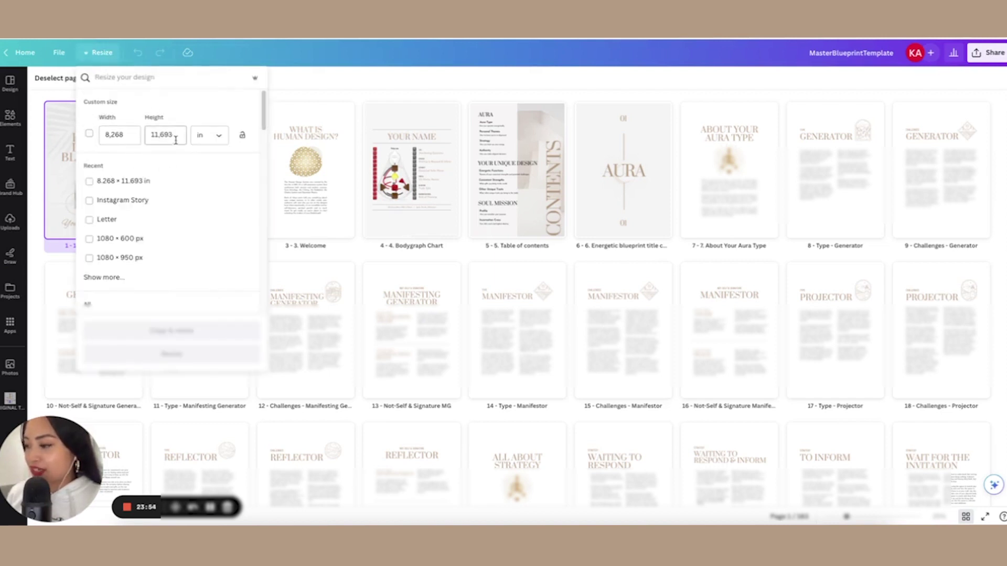
pyautogui.click(322, 83)
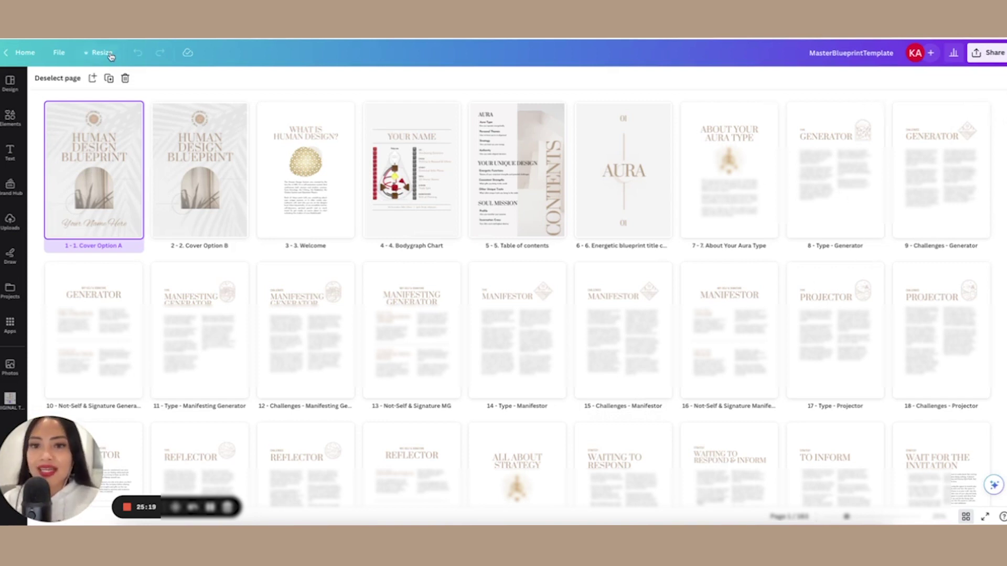
# Review the download settings for exporting all pages of MasterBlueprintTemplate as PNG
pyautogui.scroll(-1, 922, 262)
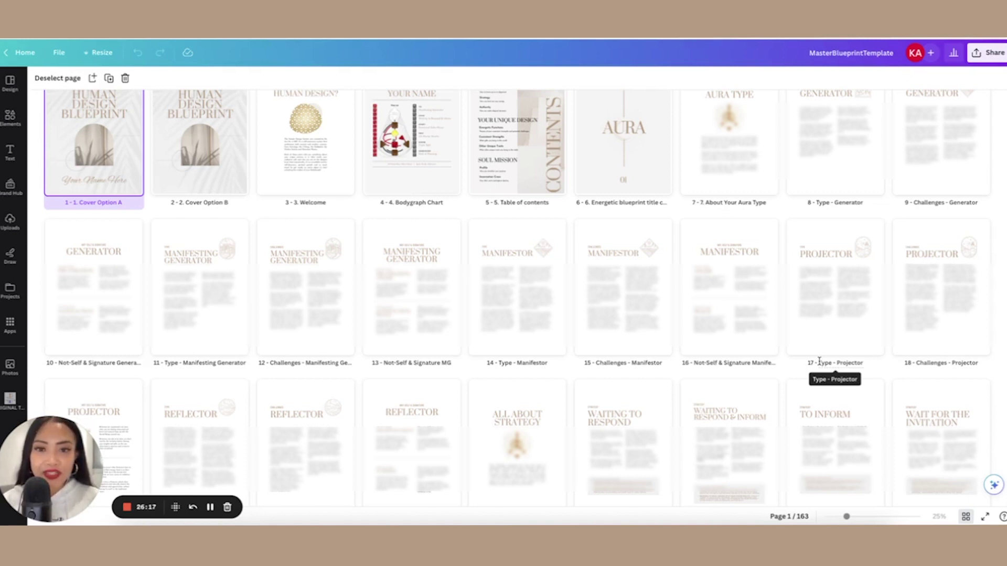
pyautogui.click(987, 52)
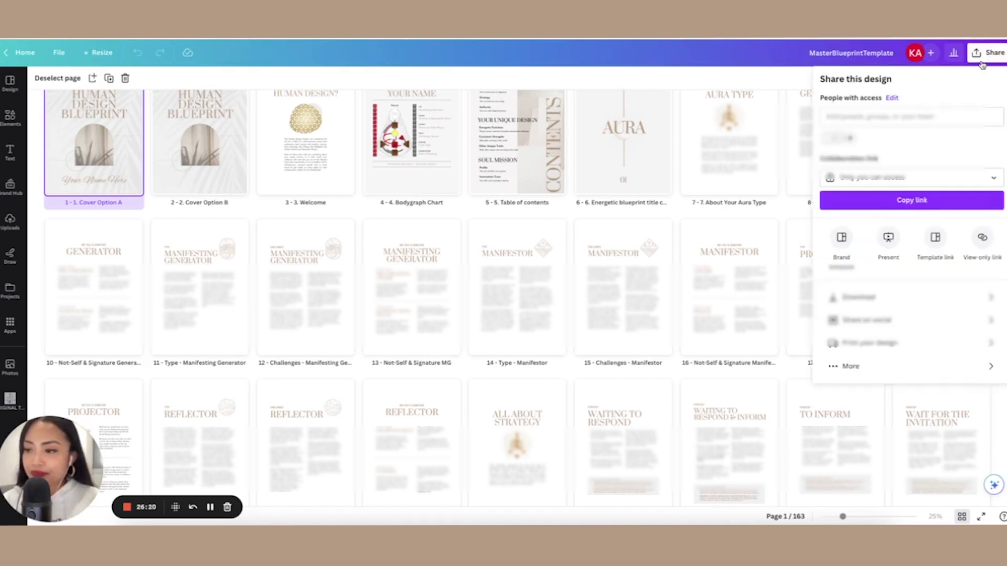
pyautogui.click(942, 303)
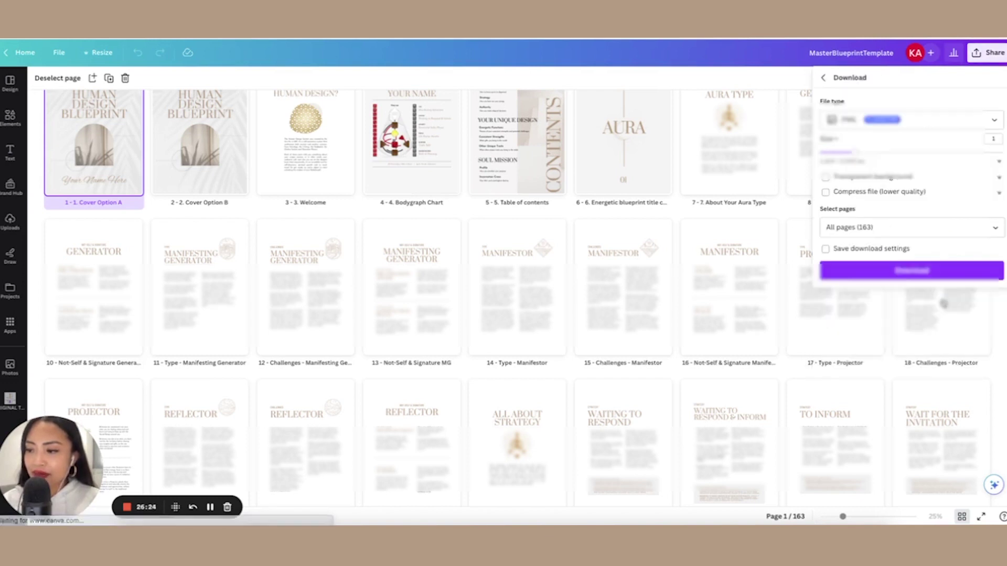
pyautogui.click(902, 274)
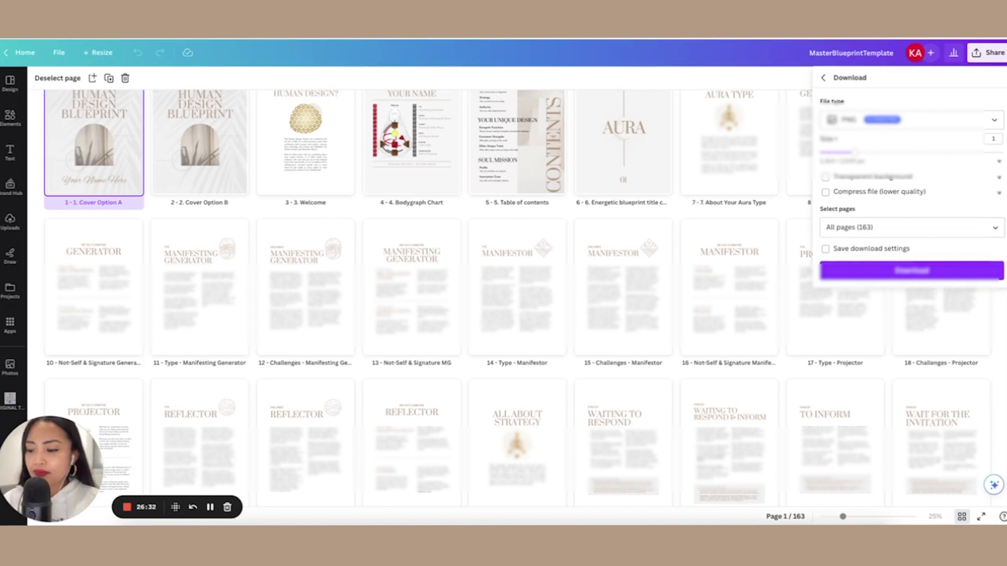
pyautogui.click(767, 75)
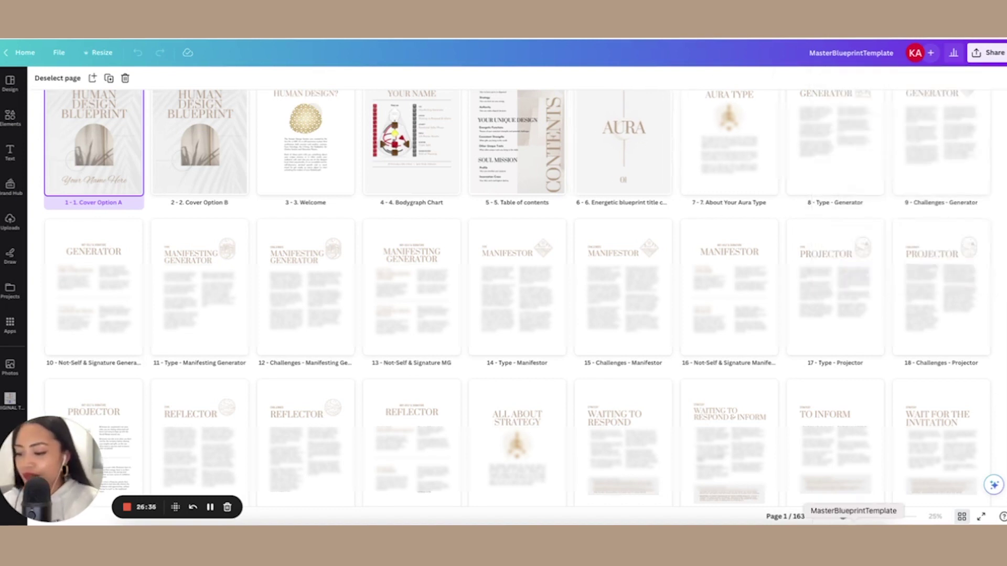
# Open the MasterBlueprintTemplate folder in Finder and browse the labelled PNG pages
pyautogui.click(853, 520)
pyautogui.scroll(-2, 577, 246)
pyautogui.scroll(2, 576, 246)
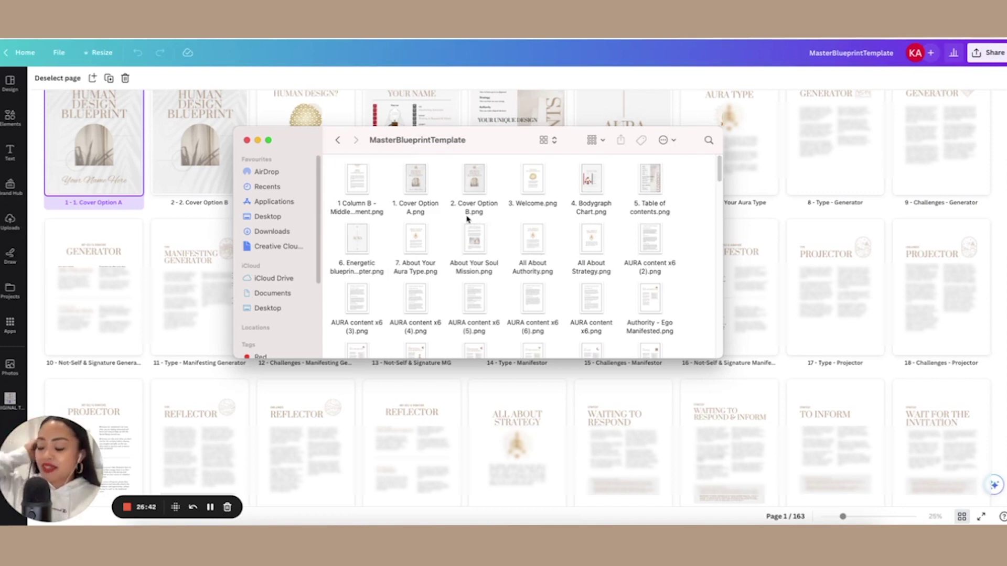
pyautogui.scroll(-15, 471, 225)
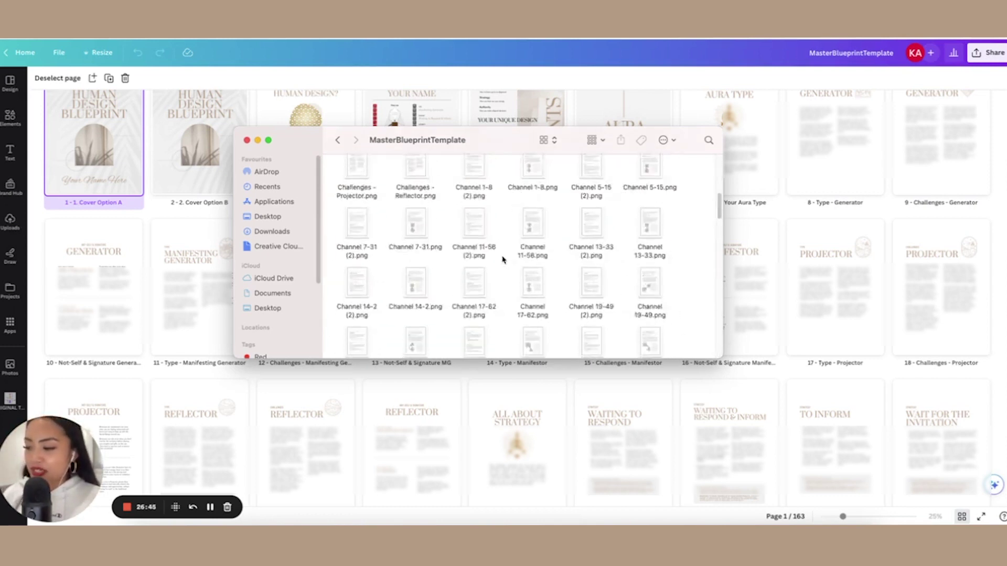
pyautogui.scroll(10, 514, 257)
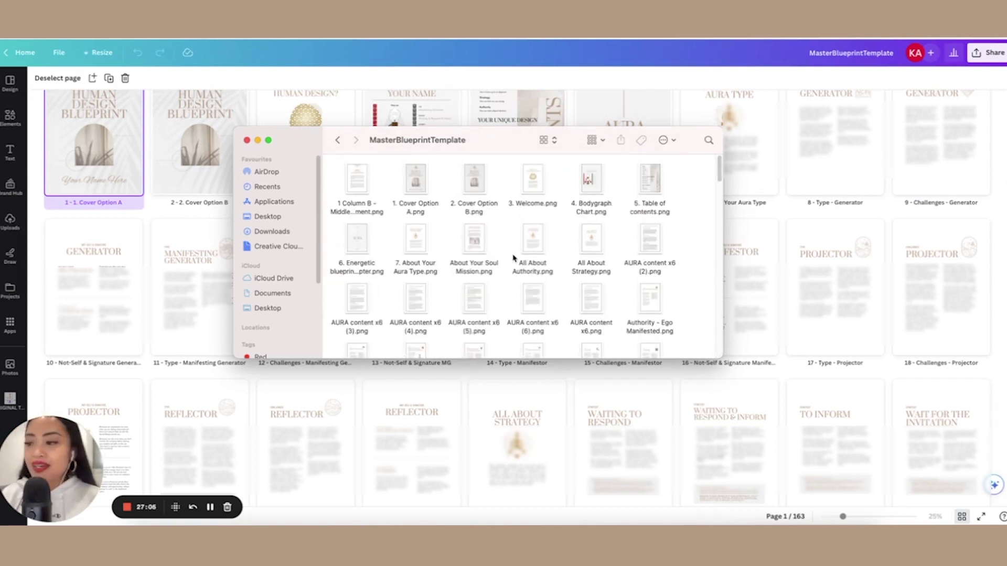
# Return through the Google Docs tutorial to BodyGraph Chart, leave the new report form, and open the home dashboard
pyautogui.press('super+Tab')
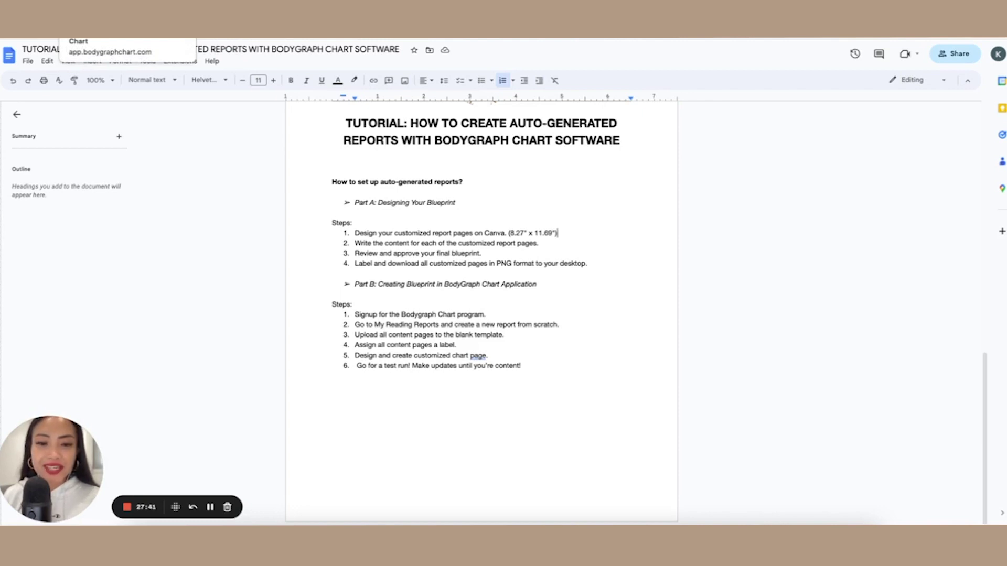
pyautogui.click(105, 32)
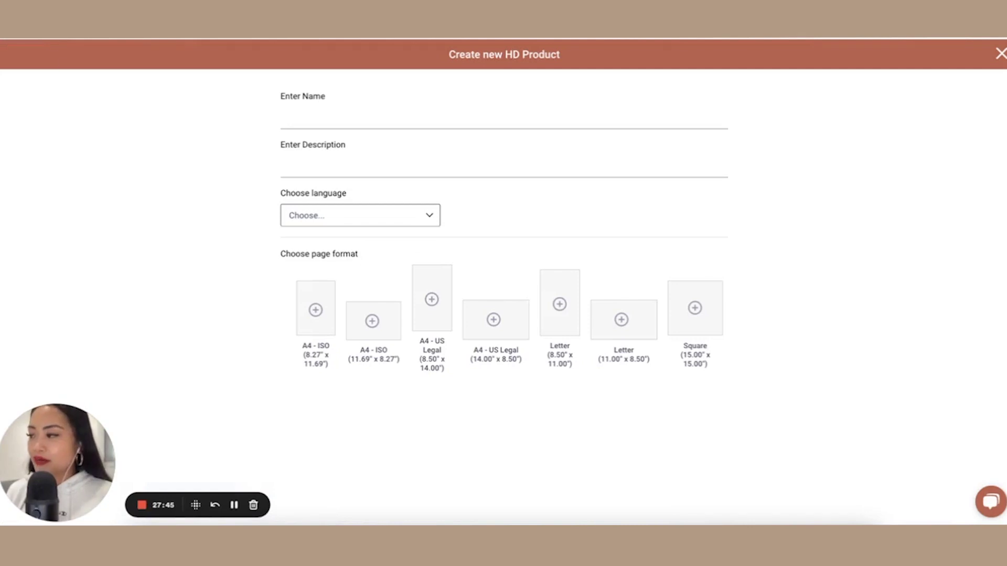
pyautogui.click(9, 38)
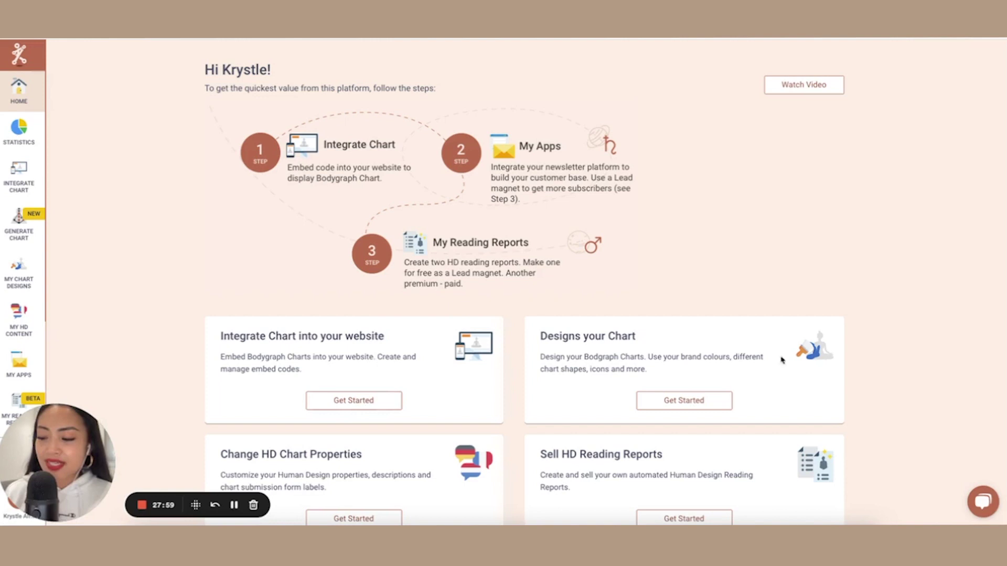
pyautogui.scroll(-1, 802, 359)
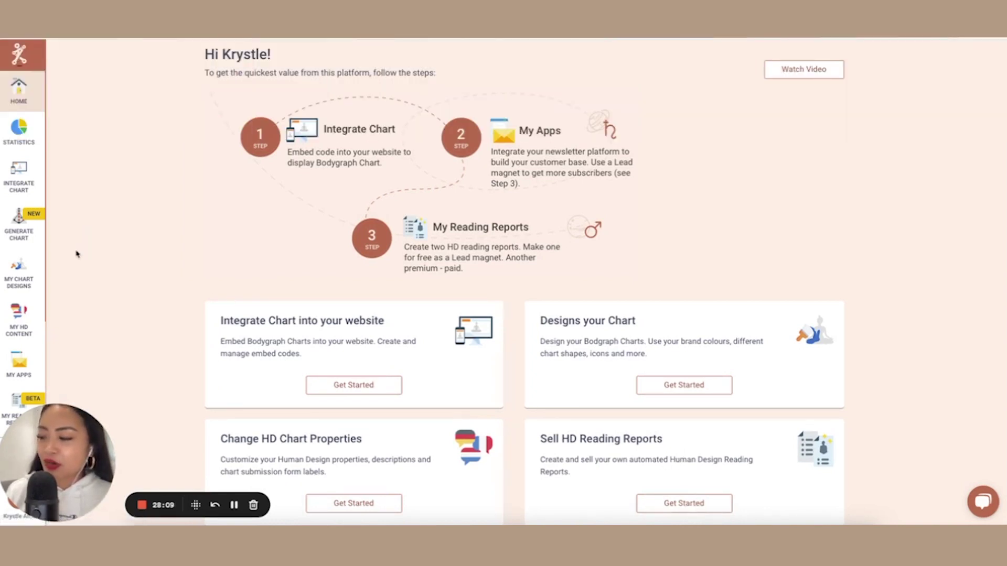
# Open the Human Design Report by Bodygraph Chart from My Reading Reports
pyautogui.moveTo(48, 272)
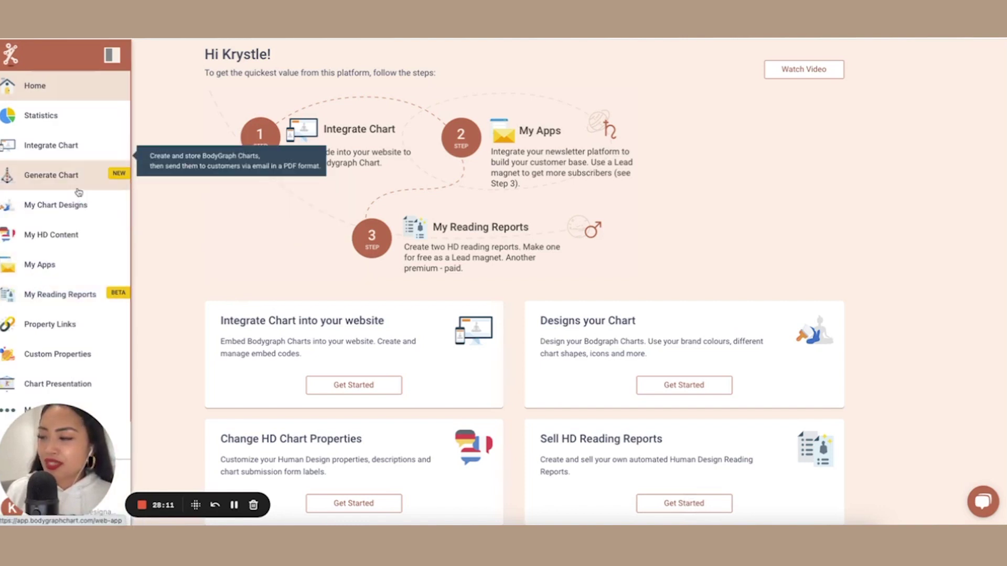
pyautogui.click(71, 299)
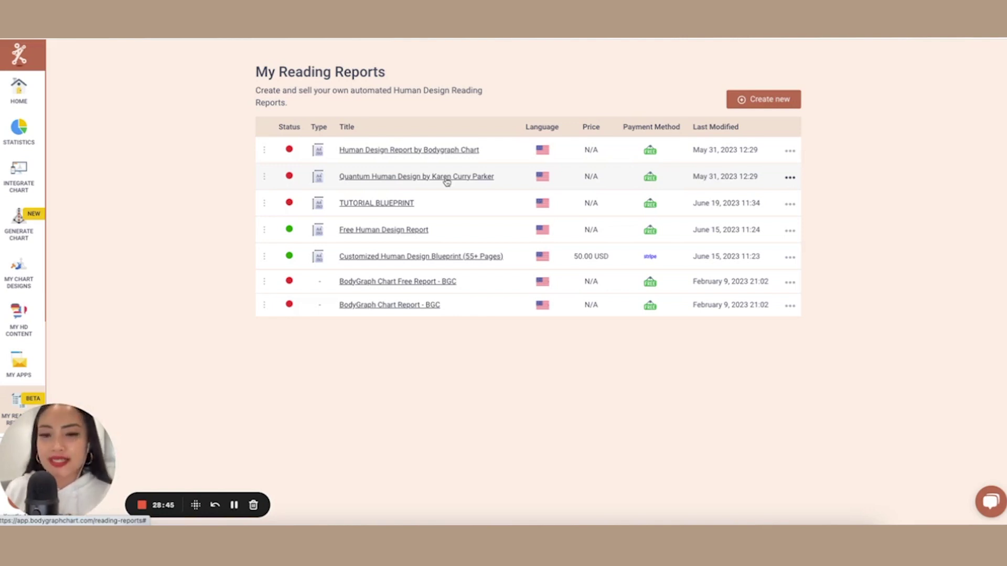
pyautogui.click(444, 151)
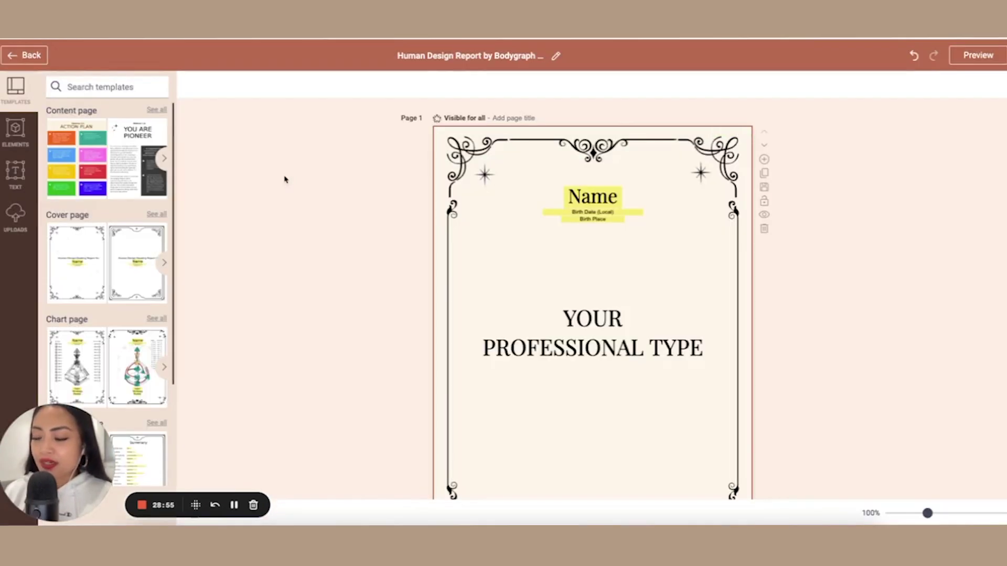
# Browse the ready-made content, cover, chart and summary page templates and the saved My Templates in the report editor
pyautogui.click(164, 111)
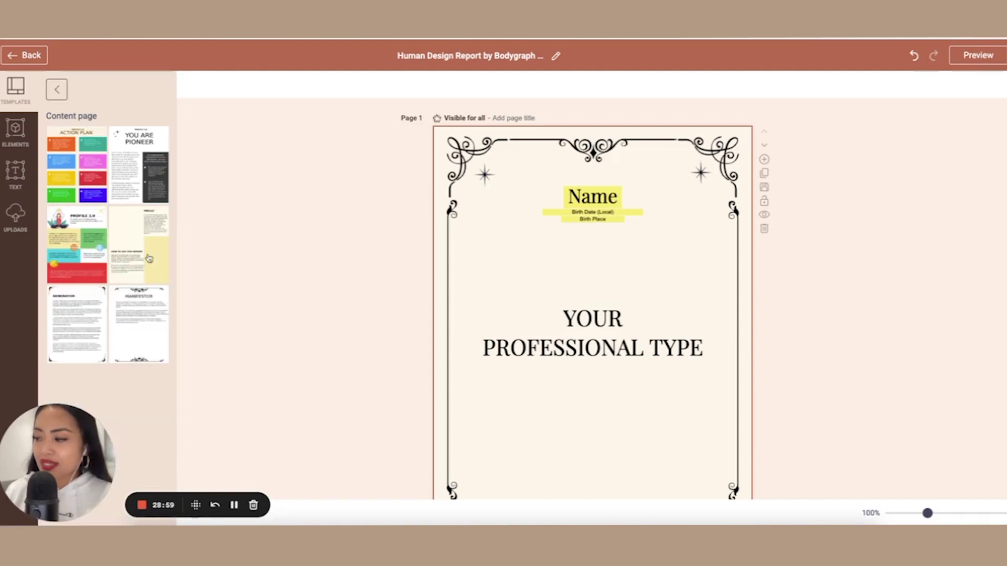
pyautogui.click(61, 93)
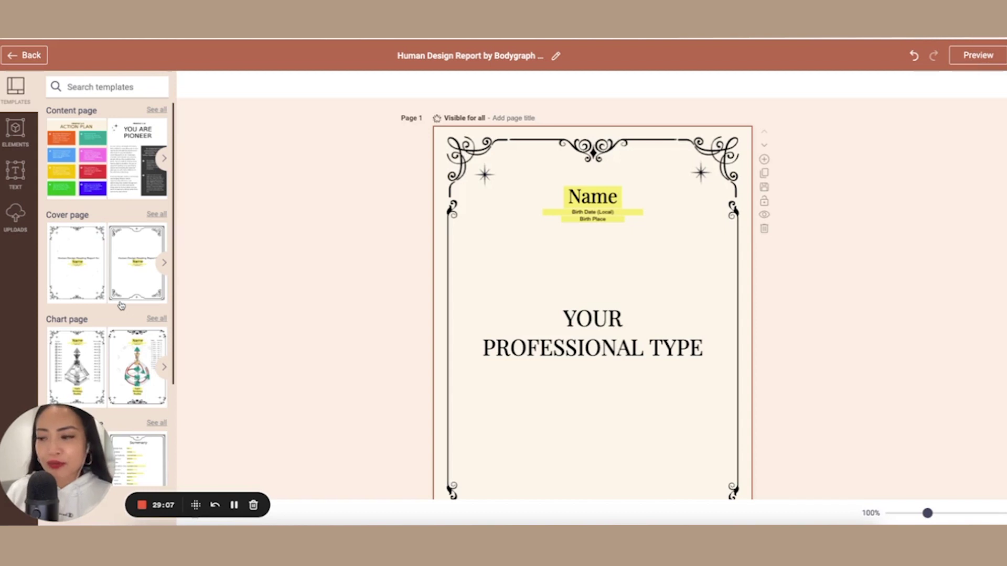
pyautogui.scroll(-3, 121, 305)
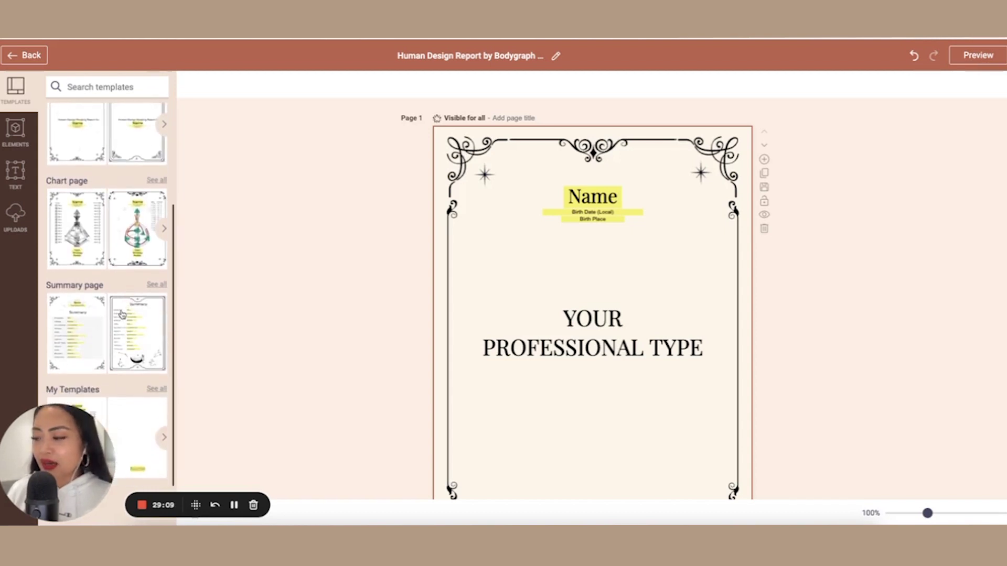
pyautogui.scroll(3, 122, 313)
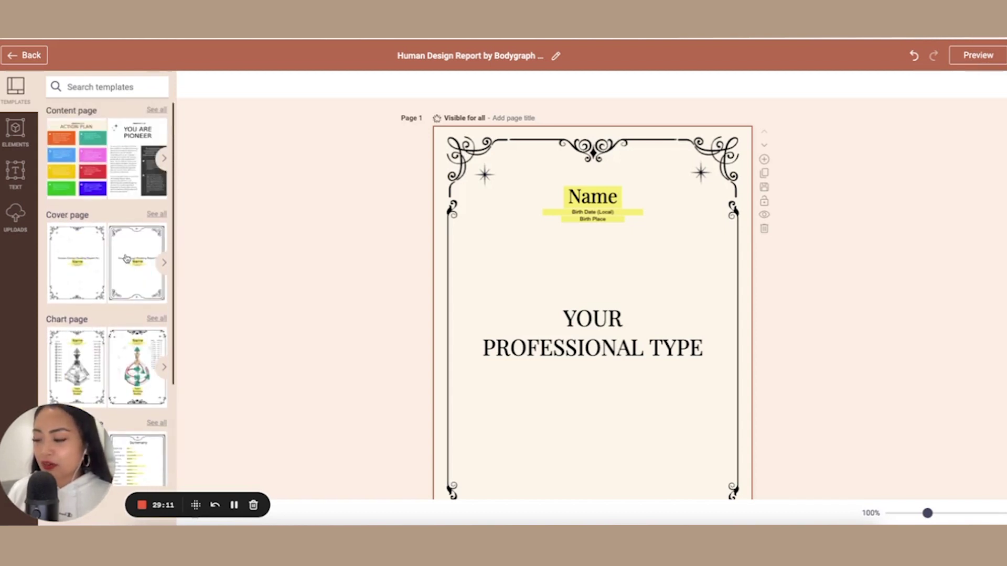
pyautogui.scroll(-3, 116, 371)
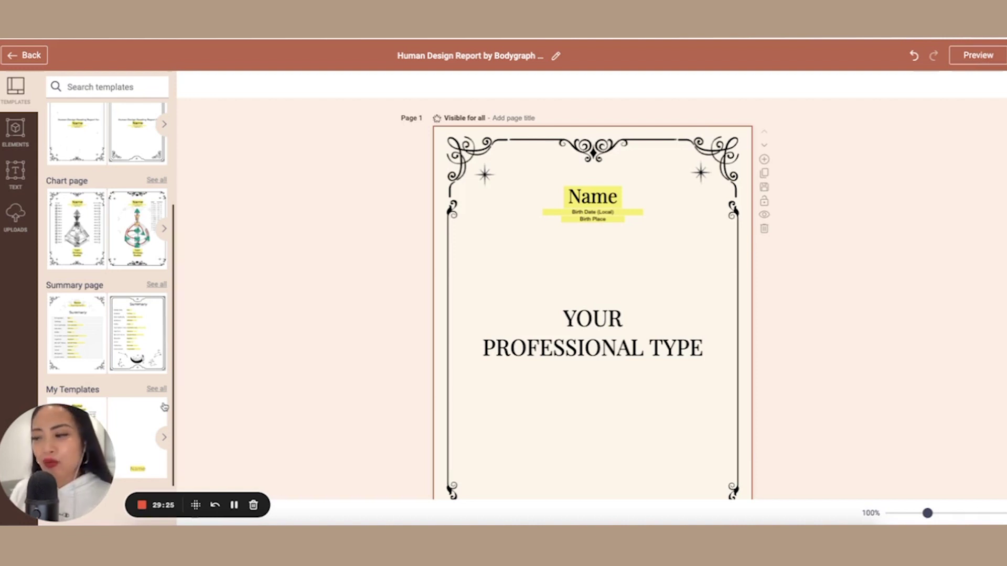
pyautogui.scroll(3, 97, 195)
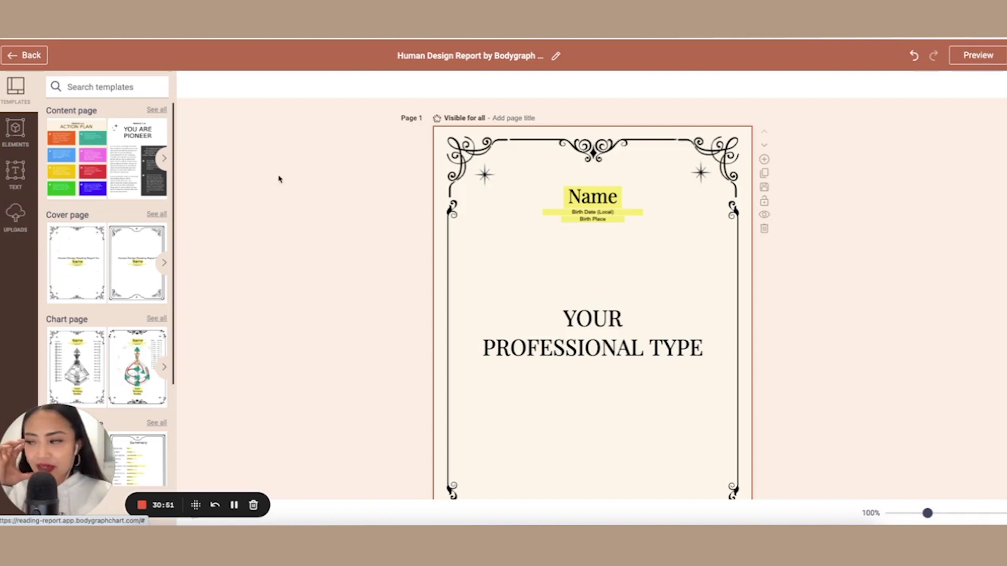
pyautogui.scroll(-1, 279, 177)
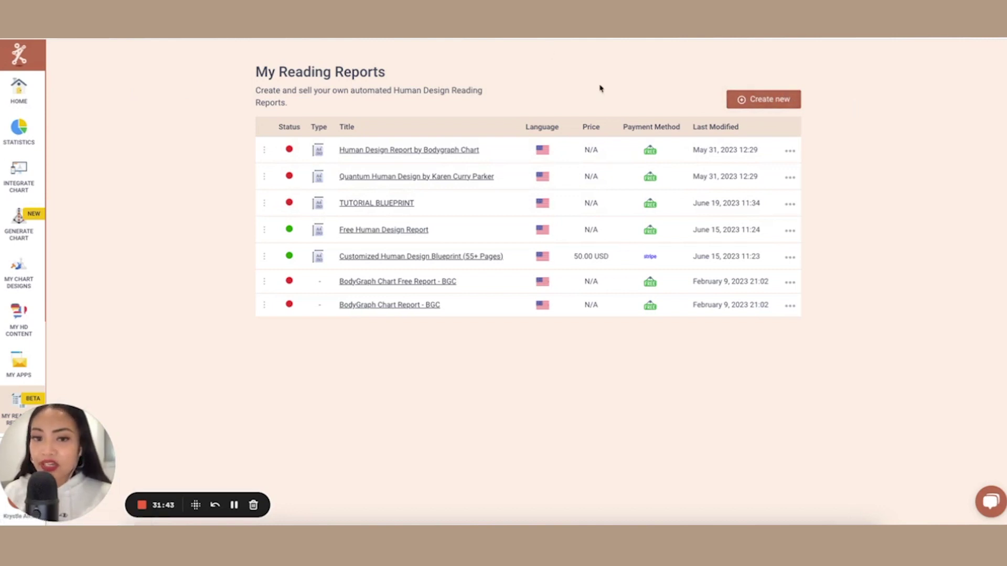
# Start a new HD product from the reading reports list and name it TUTORIAL CUSTOMIZED REPORT
pyautogui.click(764, 101)
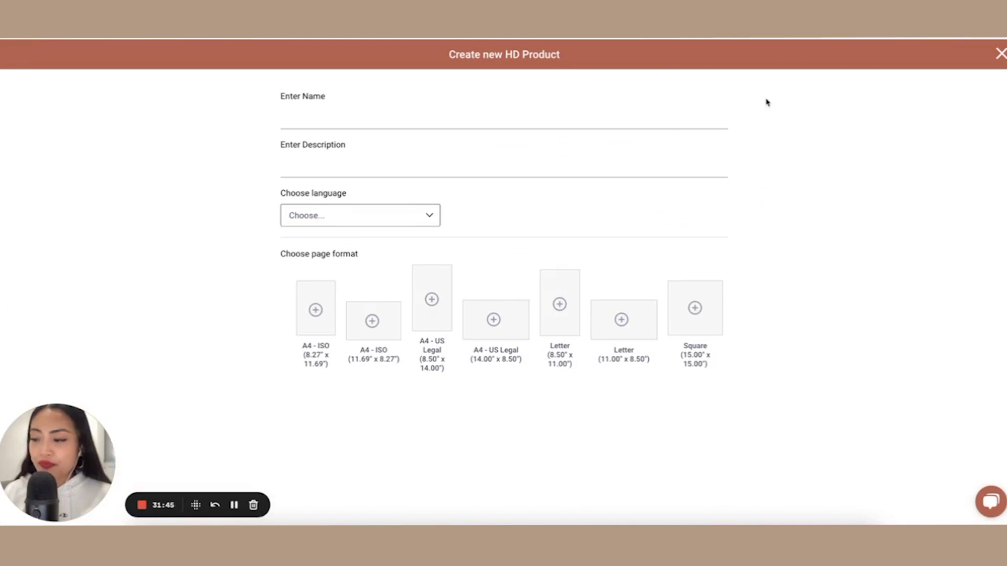
pyautogui.write('TUTO')
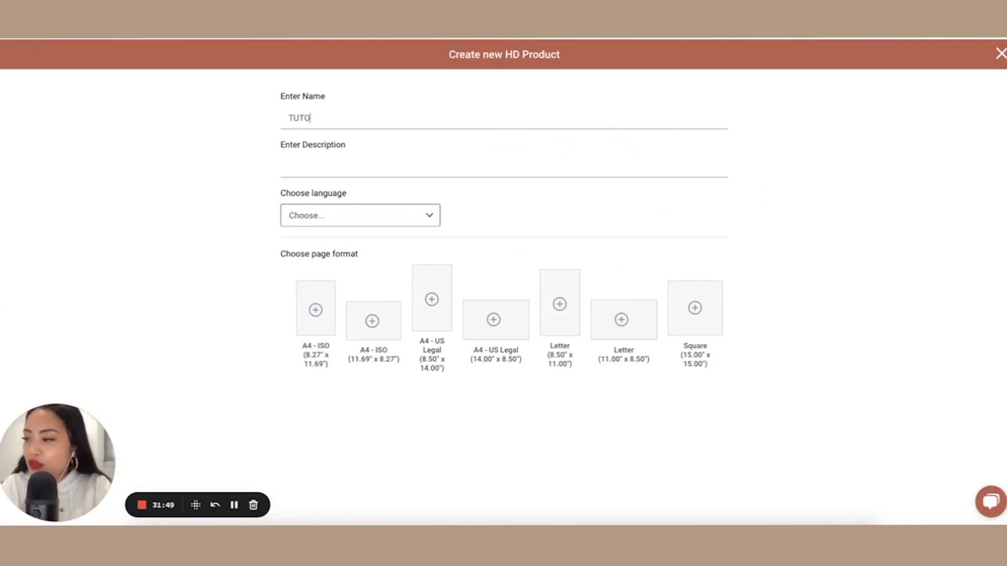
pyautogui.write('RIAL CUSTOMIZED B')
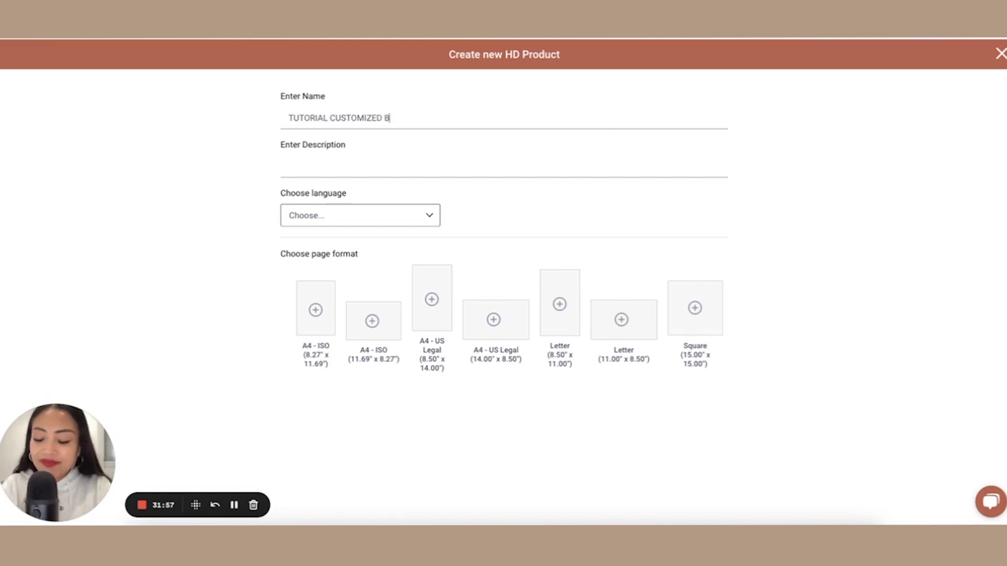
pyautogui.press('BackSpace')
pyautogui.write('REPORT')
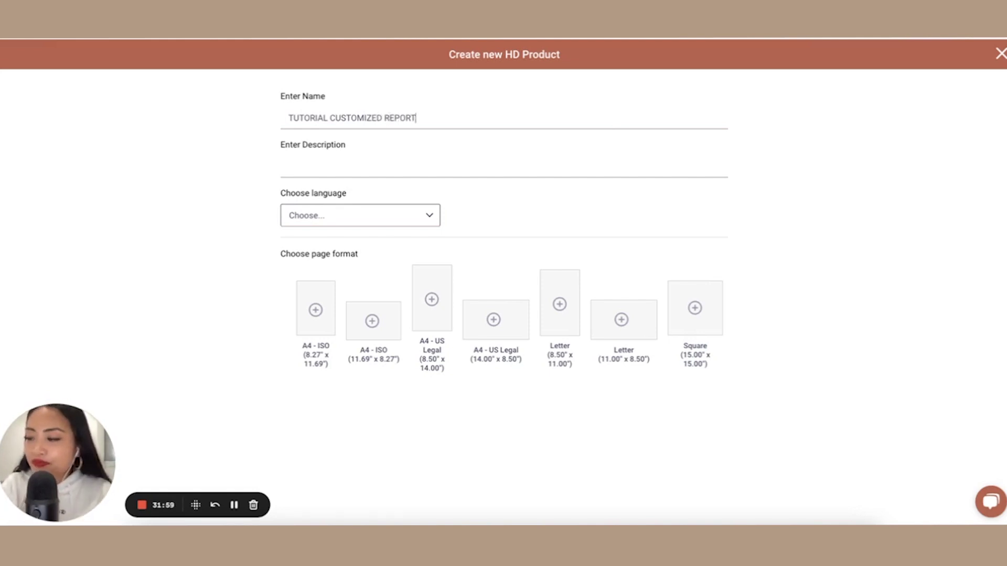
# Set the report language to English - Descriptions and choose the portrait A4 - ISO (8.27" x 11.69") page format
pyautogui.click(344, 218)
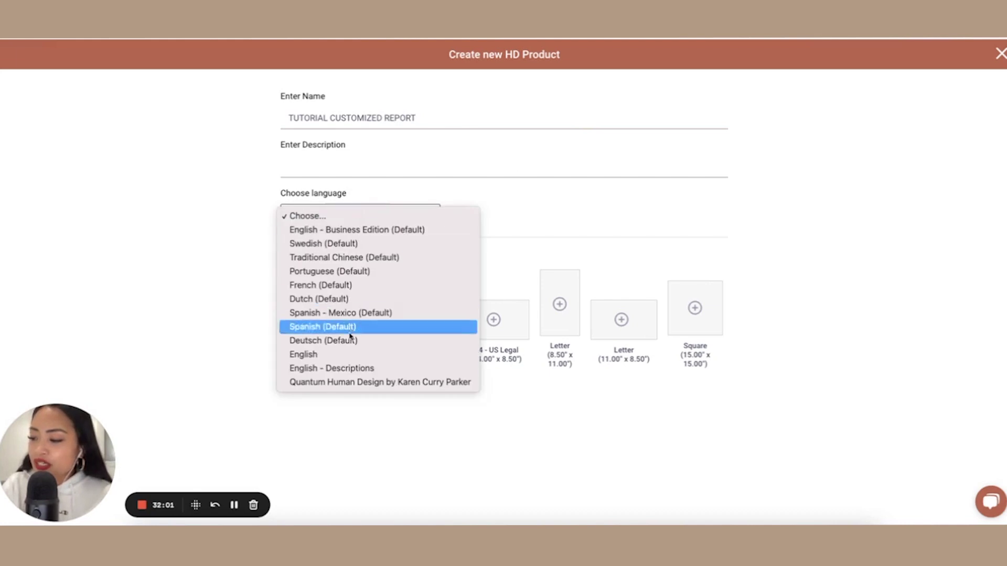
pyautogui.click(353, 370)
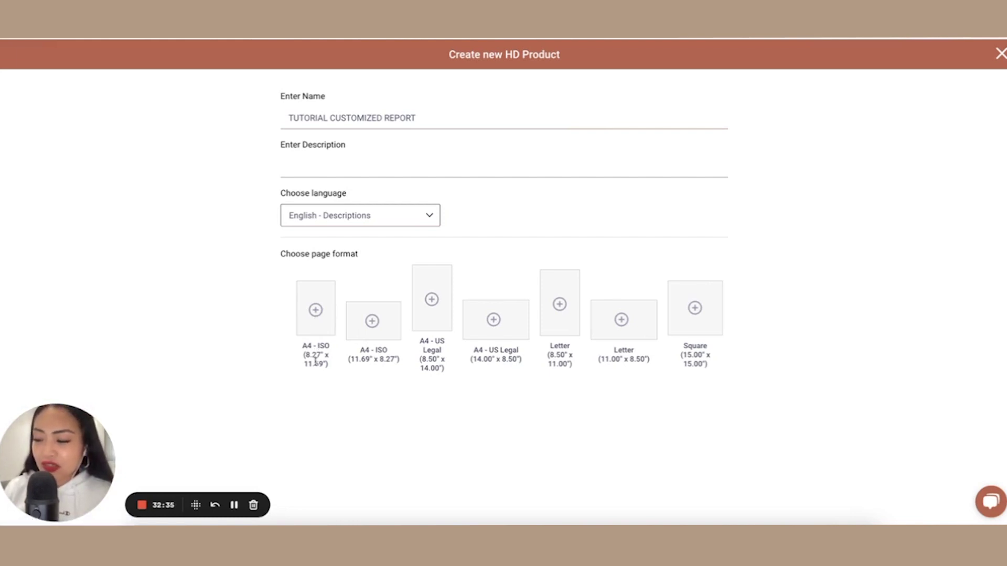
pyautogui.click(317, 310)
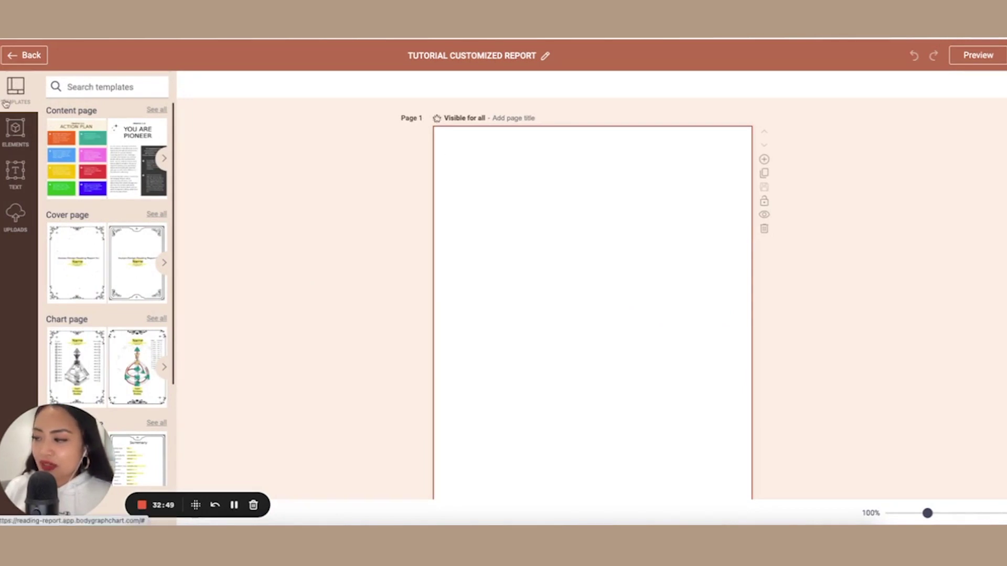
# Look through the available report elements, from charts, gates and arrows to shapes, ornaments and illustrations
pyautogui.click(23, 138)
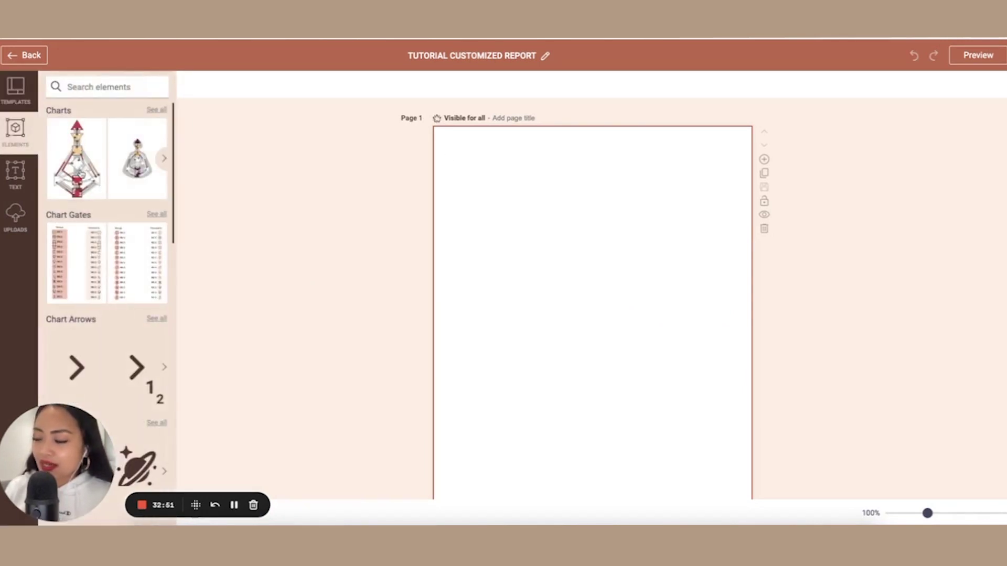
pyautogui.scroll(-7, 139, 276)
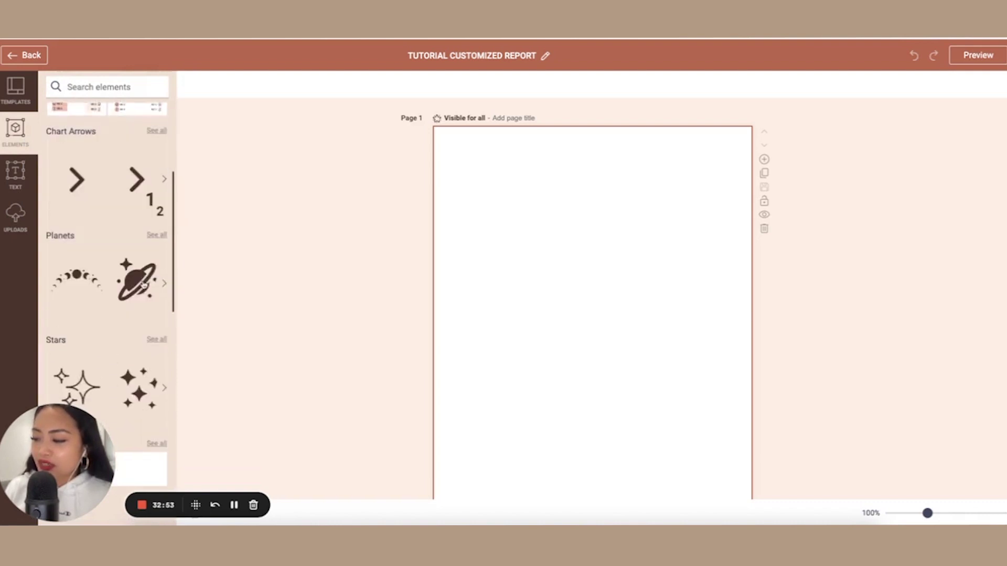
pyautogui.scroll(-9, 144, 294)
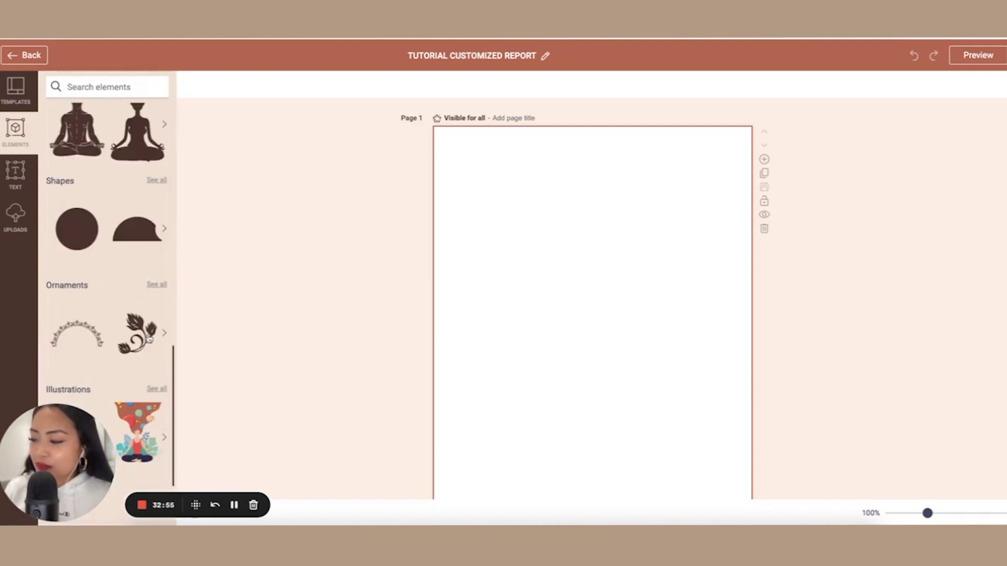
pyautogui.scroll(15, 146, 220)
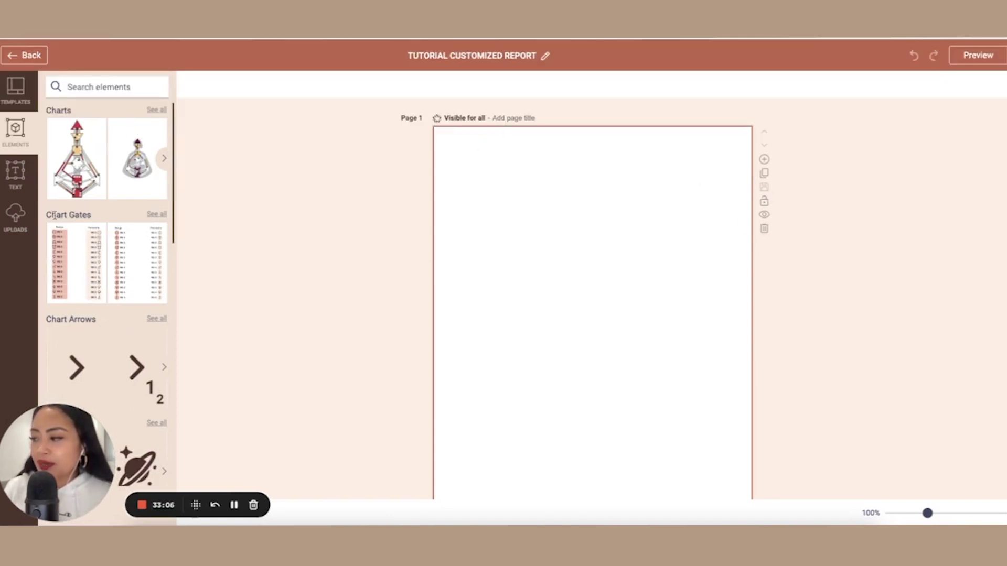
# Place the uploaded Human Design Blueprint cover image on page 1 of the report
pyautogui.click(16, 223)
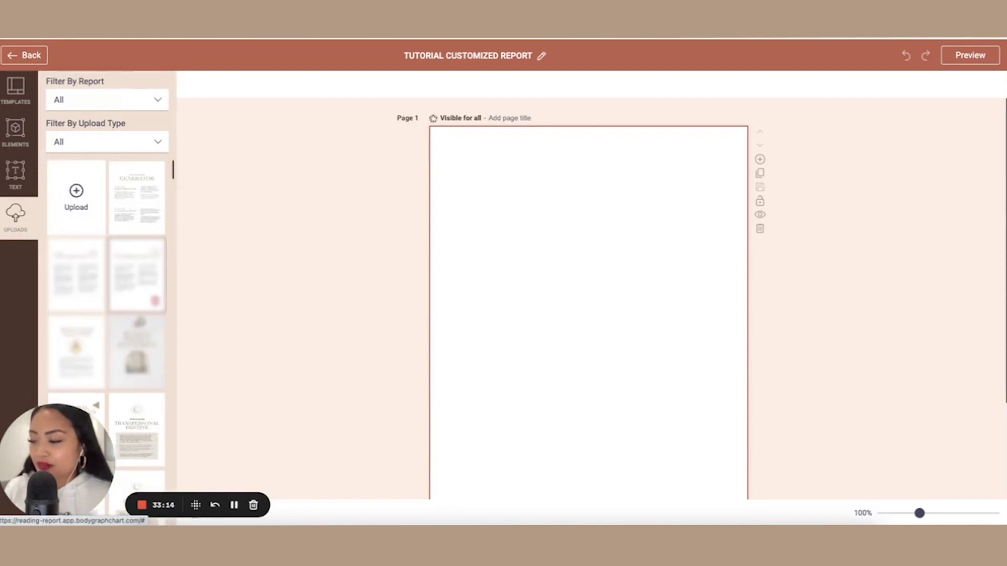
pyautogui.click(488, 214)
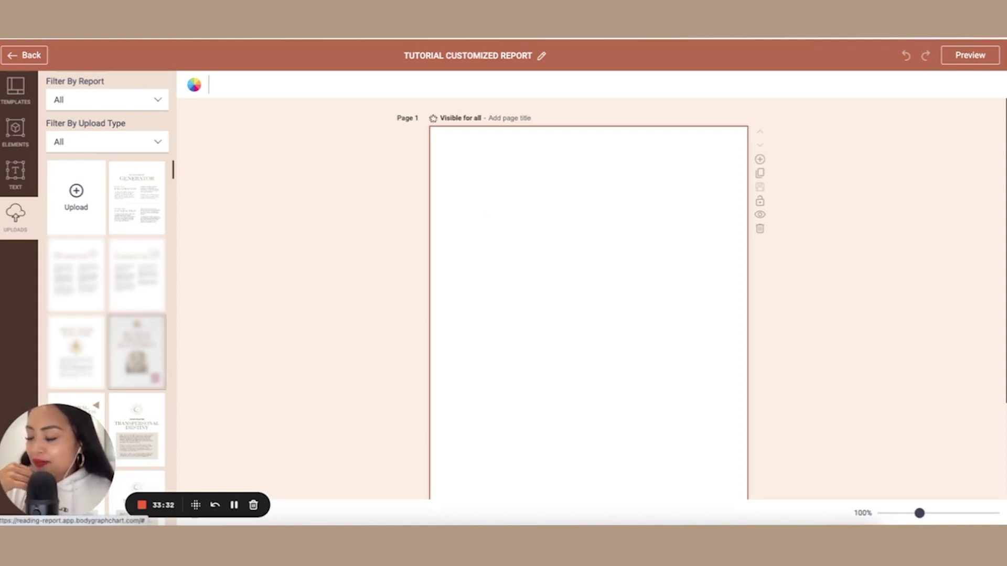
pyautogui.click(137, 351)
pyautogui.scroll(-2, 420, 315)
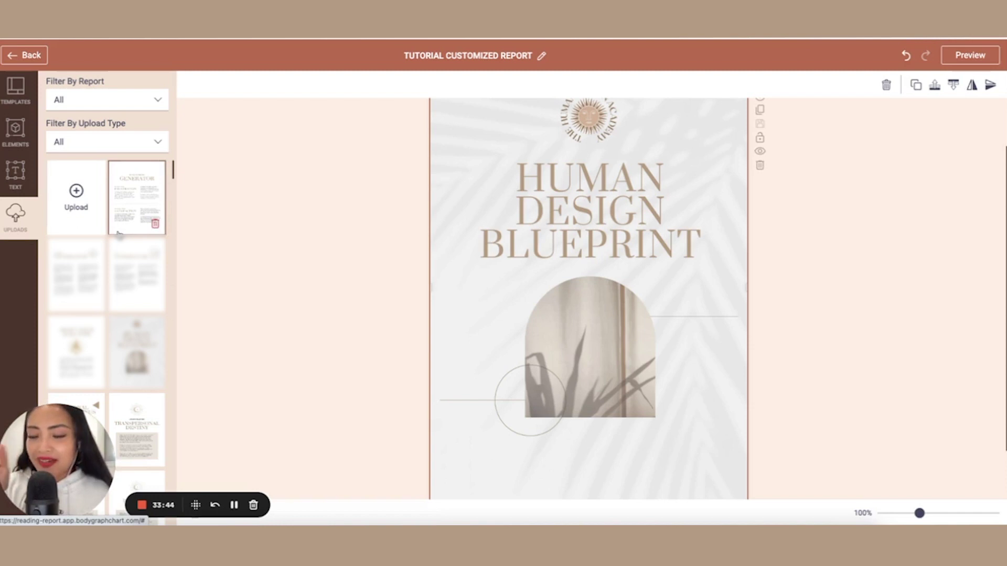
# Add a second page and fill it with the uploaded About Your Aura Type image
pyautogui.scroll(-1, 118, 233)
pyautogui.scroll(-2, 832, 262)
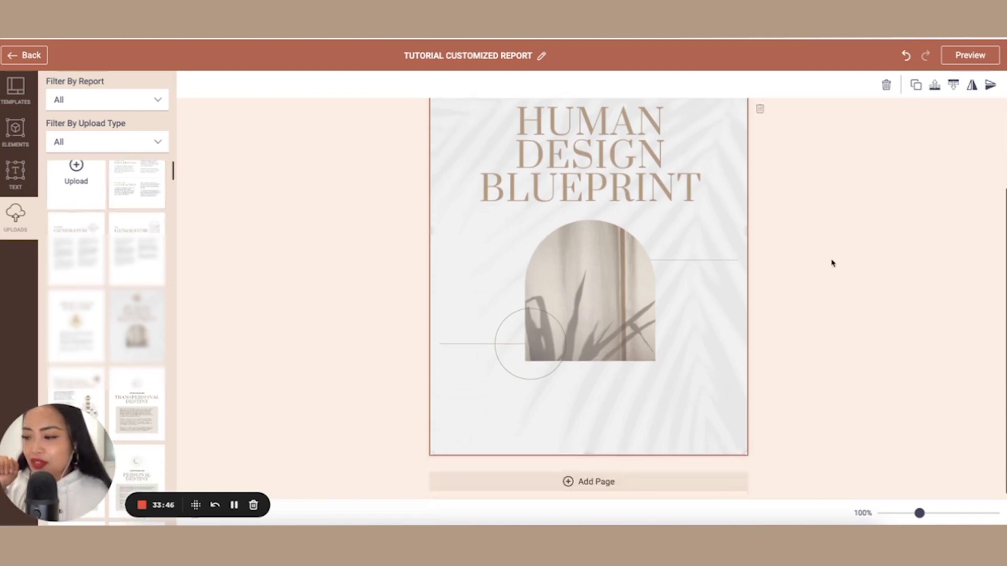
pyautogui.click(591, 475)
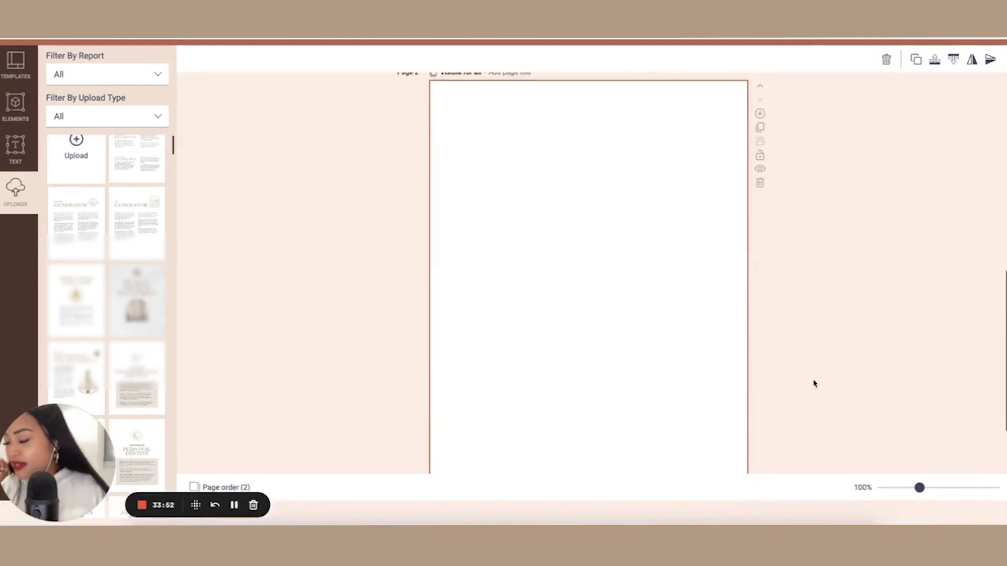
pyautogui.moveTo(76, 301); pyautogui.dragTo(549, 265)
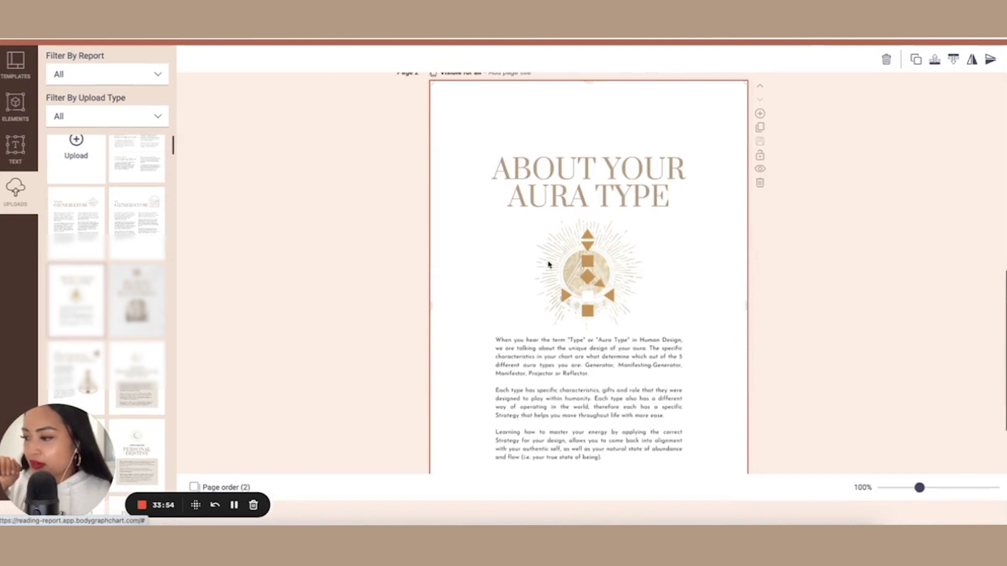
# Add pages 3 and 4, filling them with the uploaded Generator description and Generator challenges images respectively
pyautogui.scroll(-2, 549, 264)
pyautogui.click(508, 454)
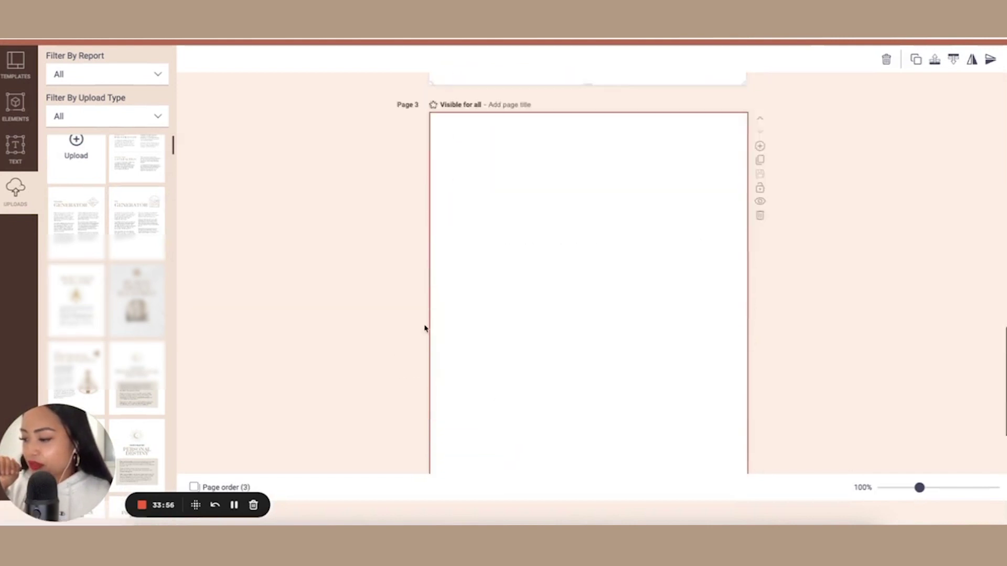
pyautogui.moveTo(155, 230); pyautogui.dragTo(587, 236)
pyautogui.scroll(-2, 595, 232)
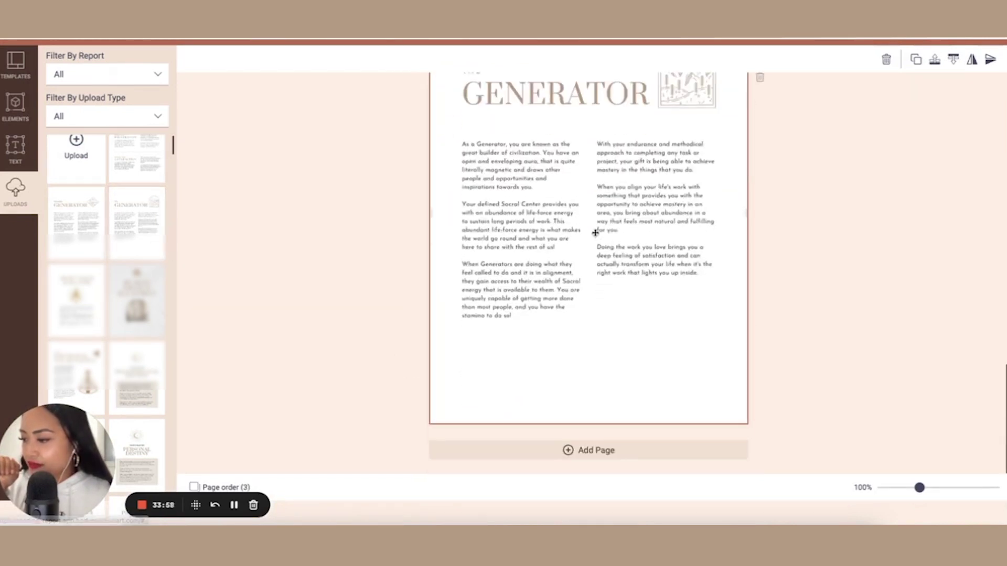
pyautogui.click(579, 450)
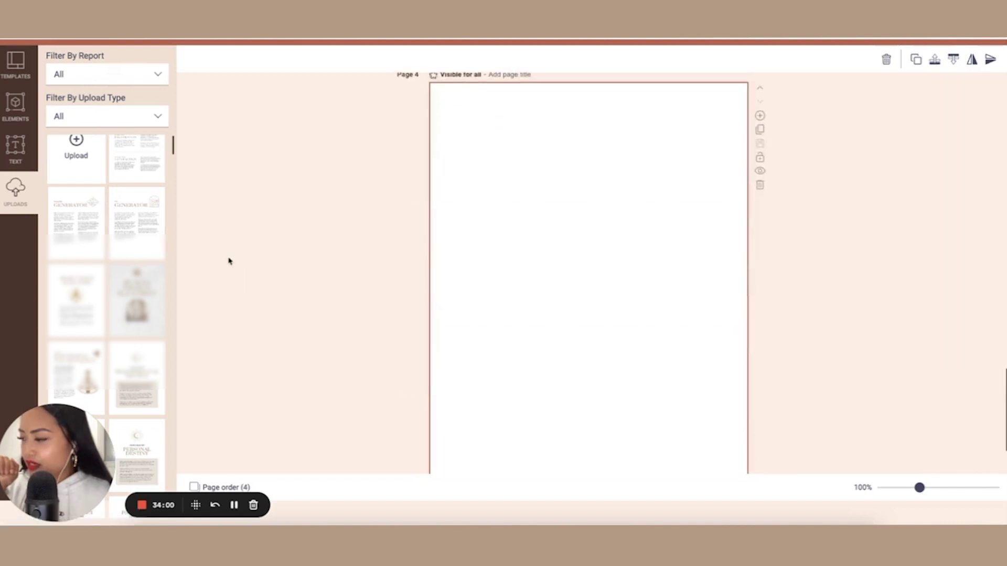
pyautogui.click(63, 231)
# Add a fifth page and fill it with the uploaded Not-Self & Signature Generator image
pyautogui.scroll(-3, 633, 370)
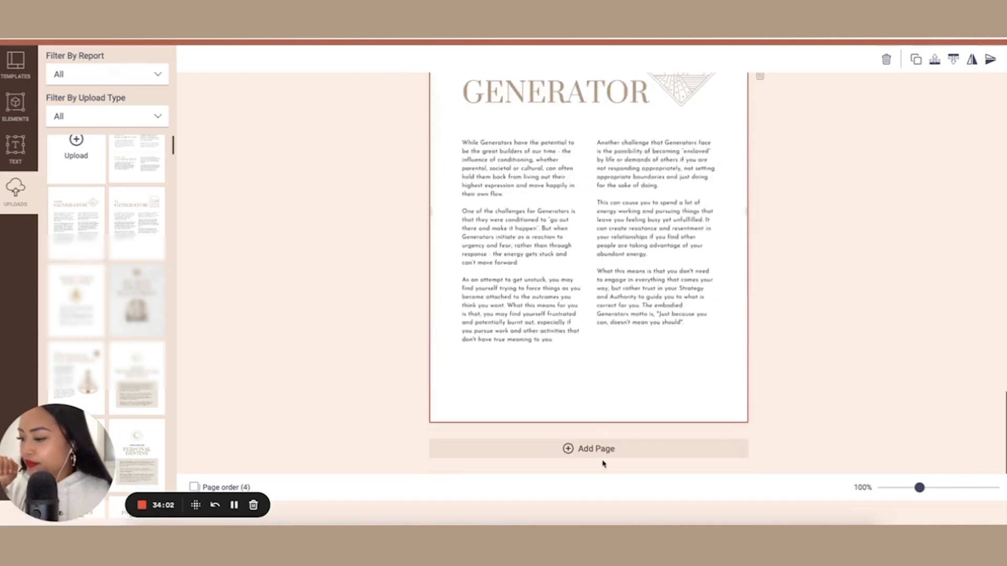
pyautogui.click(572, 449)
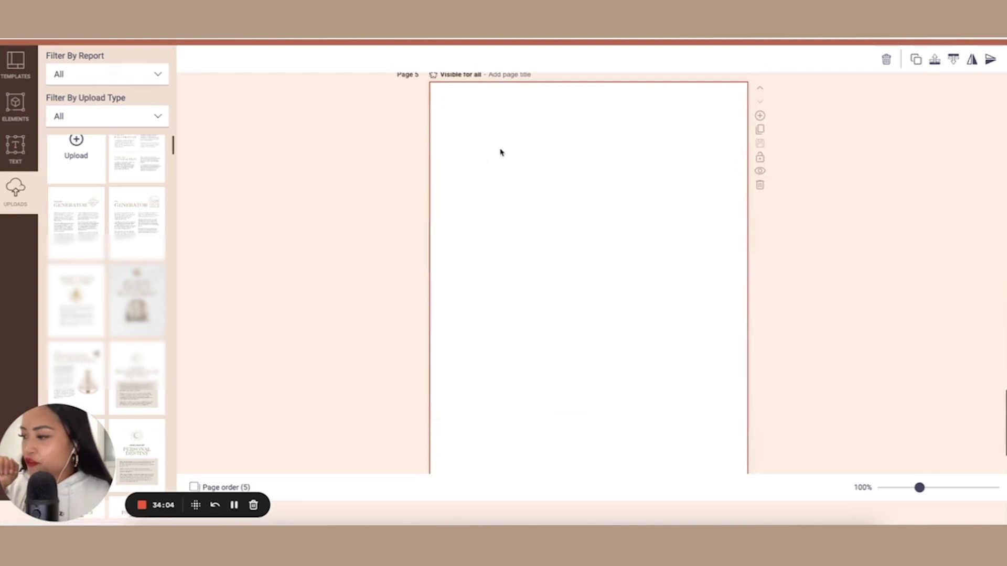
pyautogui.scroll(1, 136, 158)
pyautogui.click(137, 184)
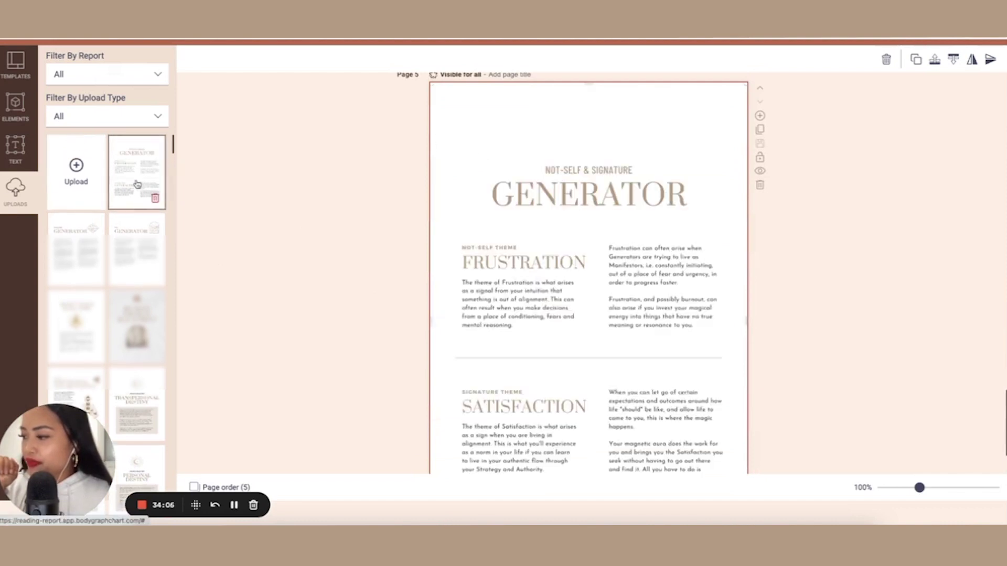
# Review the report pages in order, from the blueprint cover through to the Generator Not-Self & Signature page
pyautogui.scroll(-1, 411, 108)
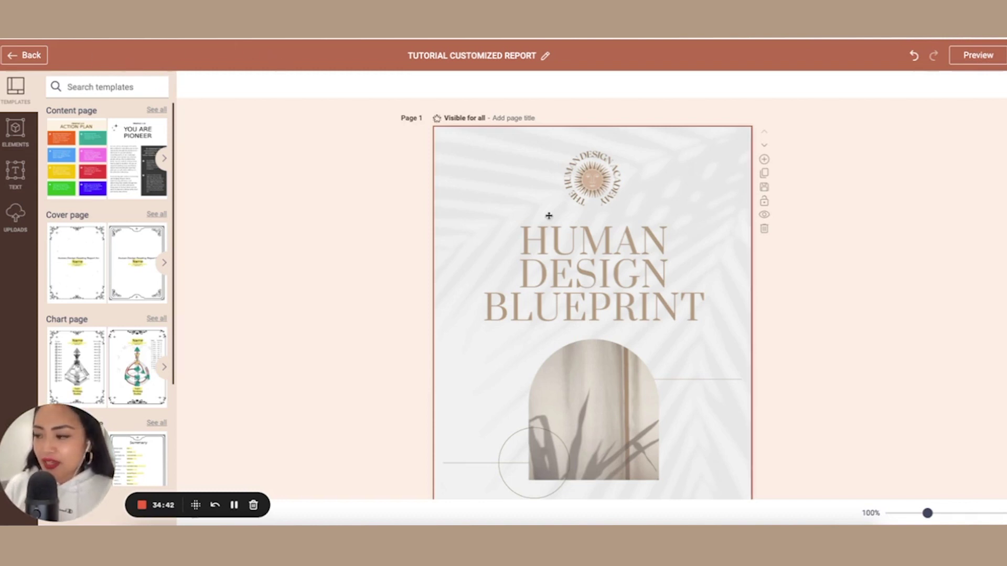
pyautogui.scroll(-2, 486, 233)
pyautogui.scroll(-15, 620, 254)
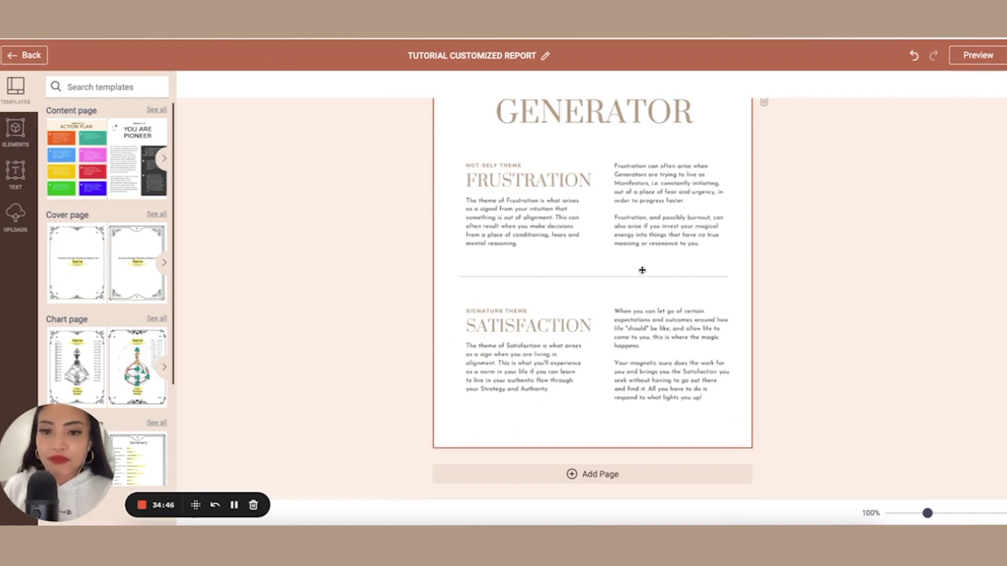
# Look back over the report from the Generator Not-Self & Signature page to the blueprint cover and the About Your Aura Type page
pyautogui.scroll(15, 639, 268)
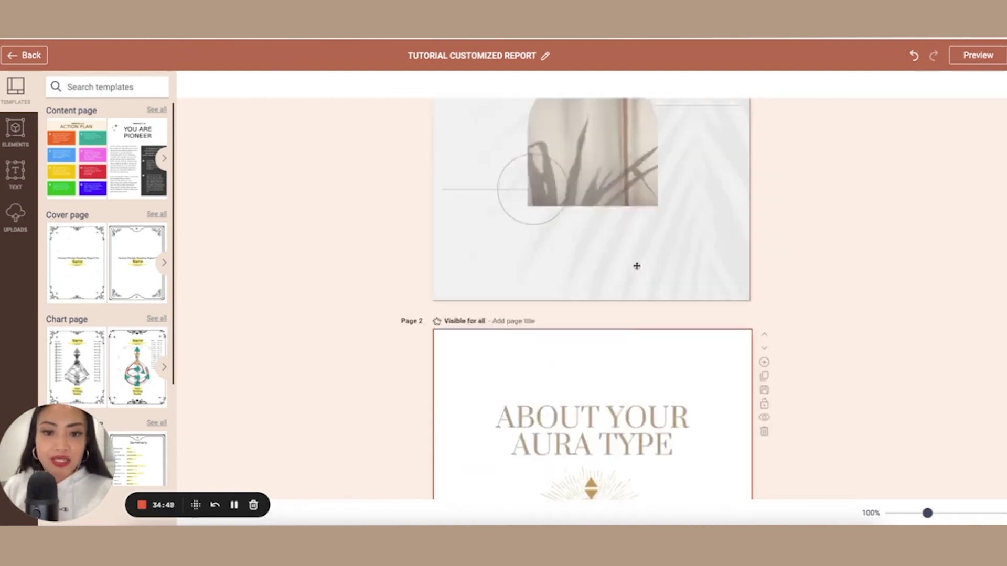
pyautogui.scroll(5, 636, 266)
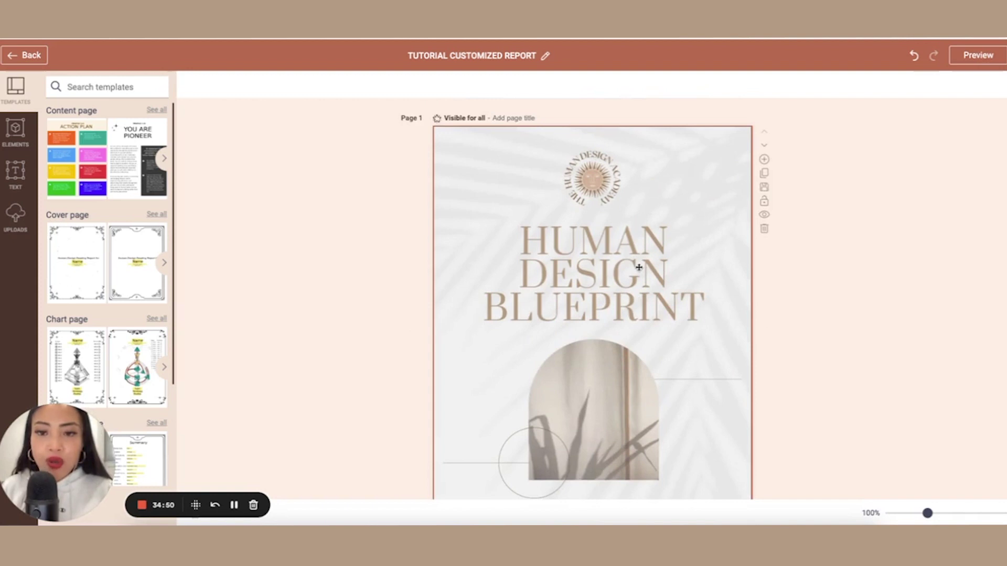
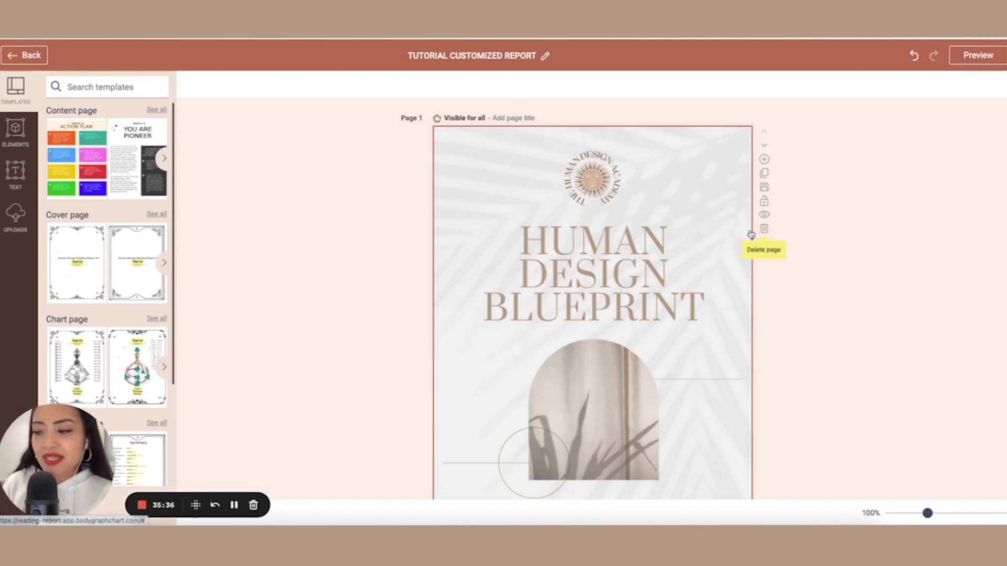
pyautogui.scroll(-8, 582, 283)
pyautogui.scroll(2, 562, 297)
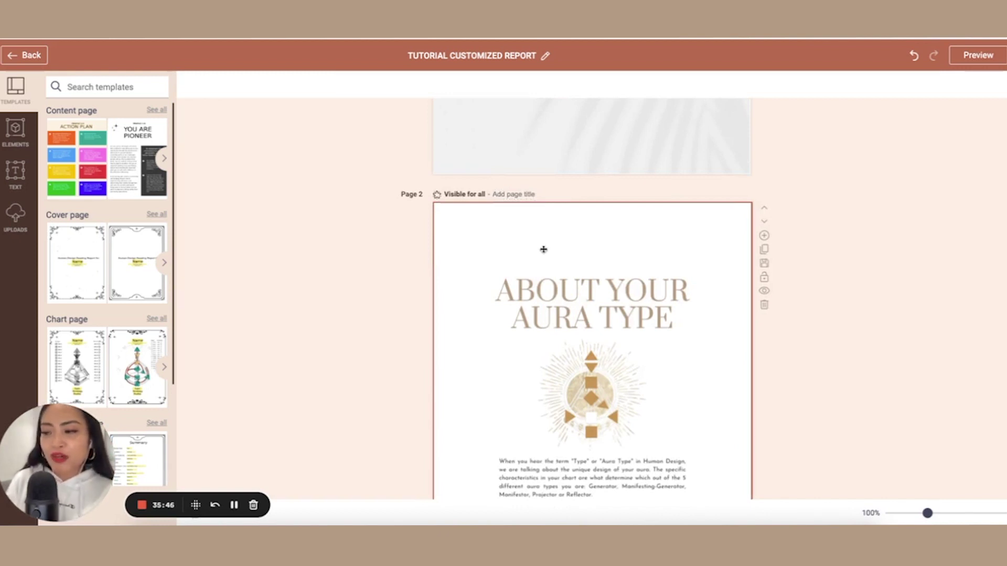
pyautogui.scroll(4, 685, 180)
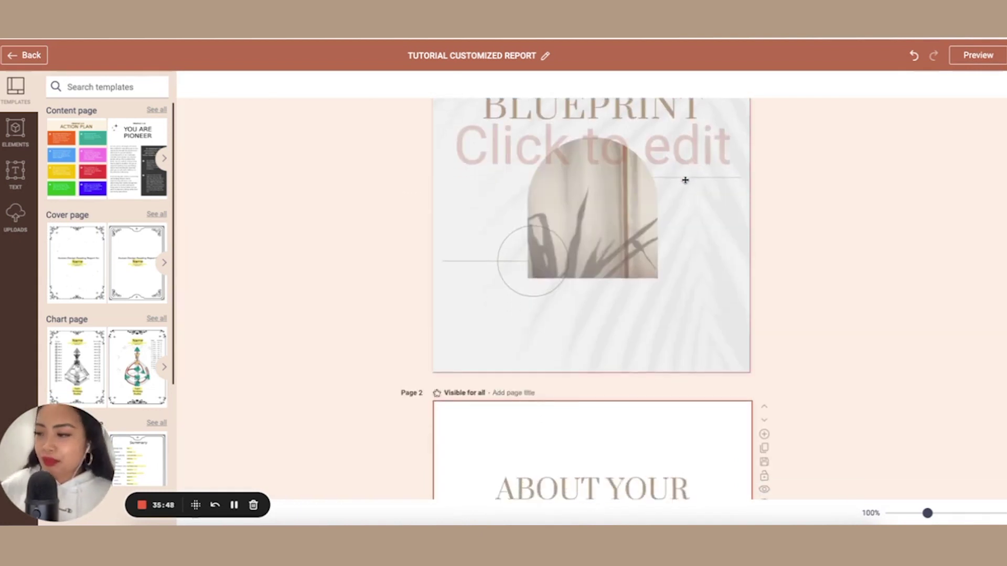
pyautogui.scroll(2, 684, 180)
# Switch to Canva to look over the page overview of MasterBlueprintTemplate, and return to the BodyGraph Chart report editor
pyautogui.hotkey('ctrl', 'Tab')
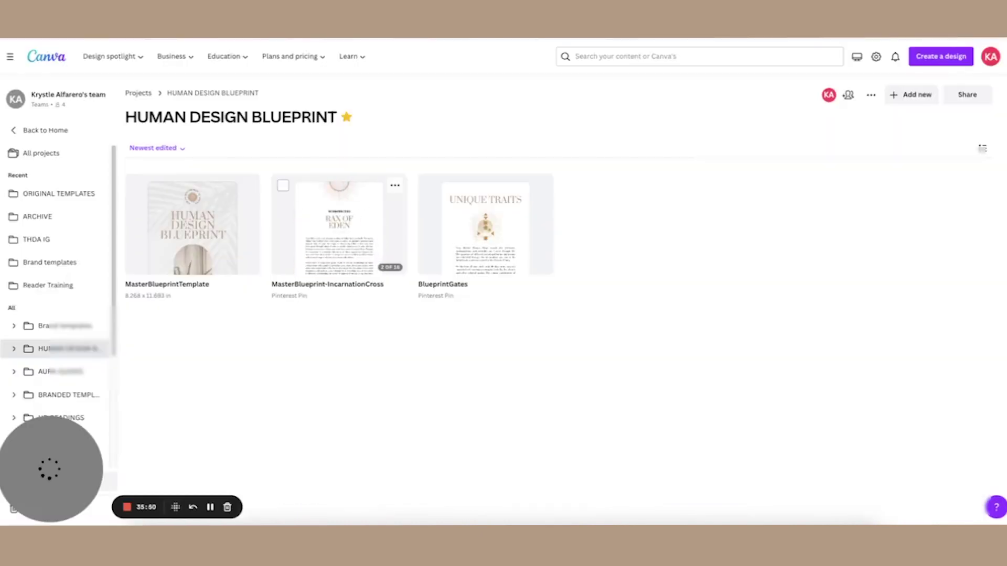
pyautogui.hotkey('ctrl', 'Tab')
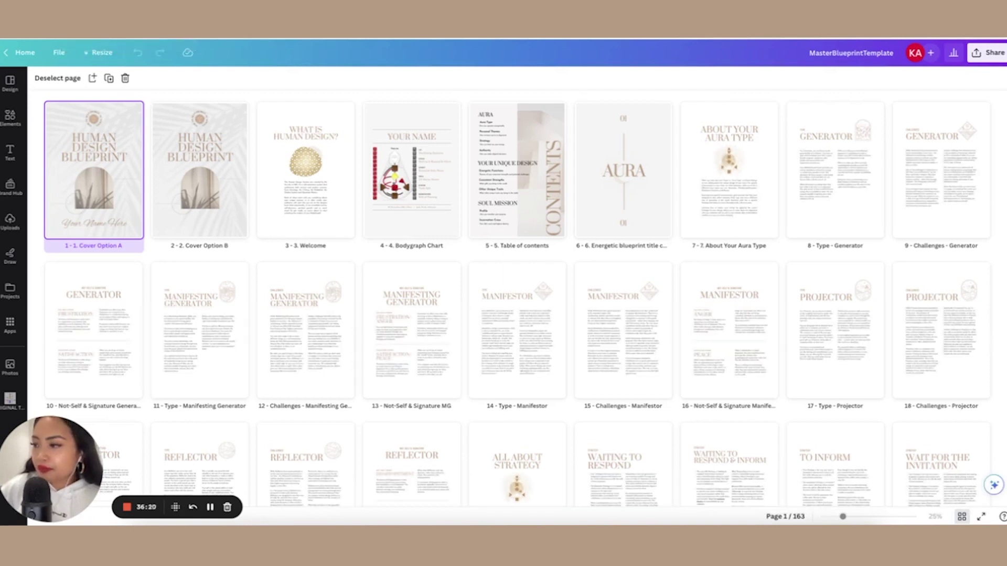
pyautogui.hotkey('ctrl', 'Tab')
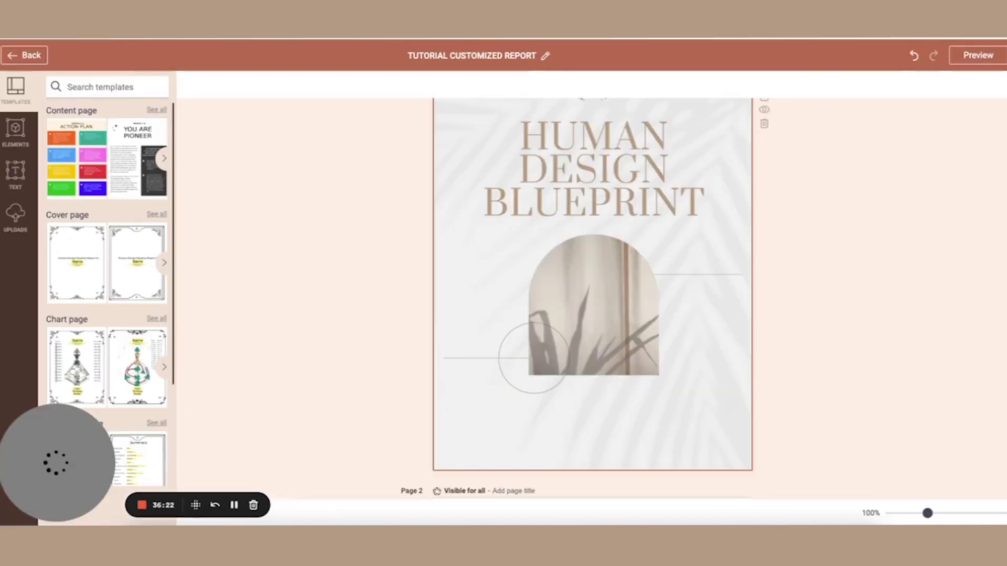
# Examine which report pages are general and which are type-specific, comparing the cover, About Your Aura Type and Generator pages and their visibility labels
pyautogui.scroll(2, 734, 207)
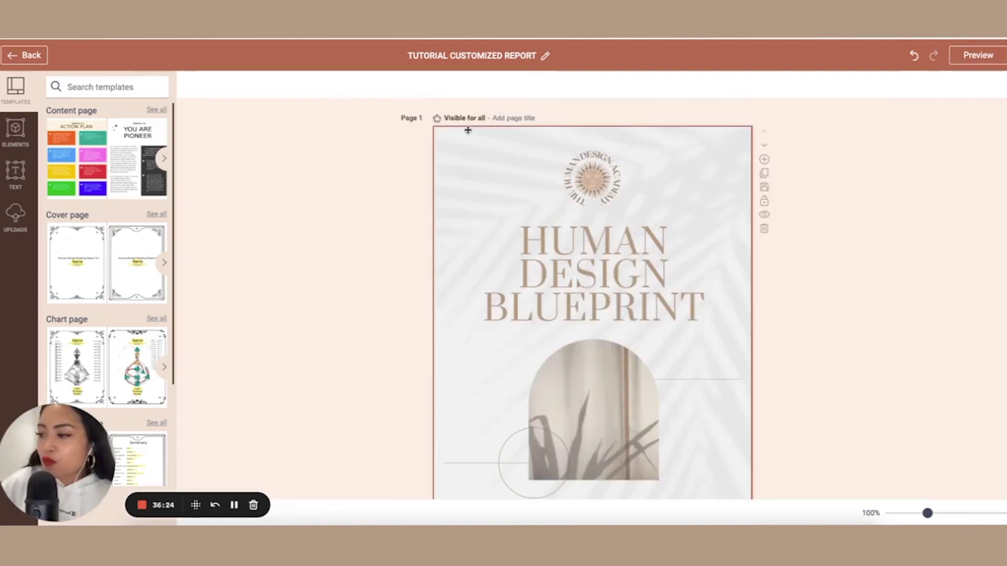
pyautogui.scroll(-10, 604, 177)
pyautogui.scroll(10, 611, 203)
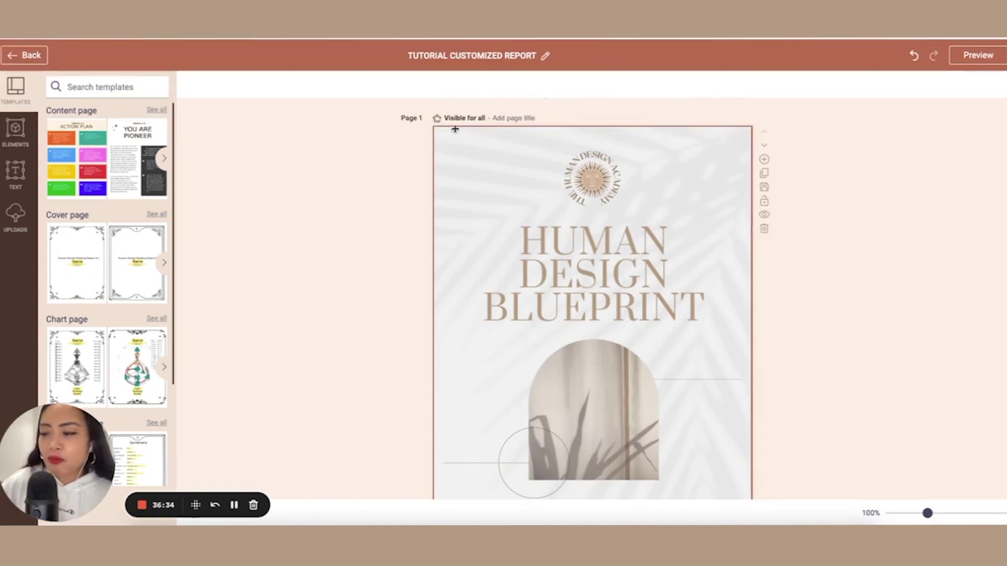
pyautogui.scroll(-15, 519, 207)
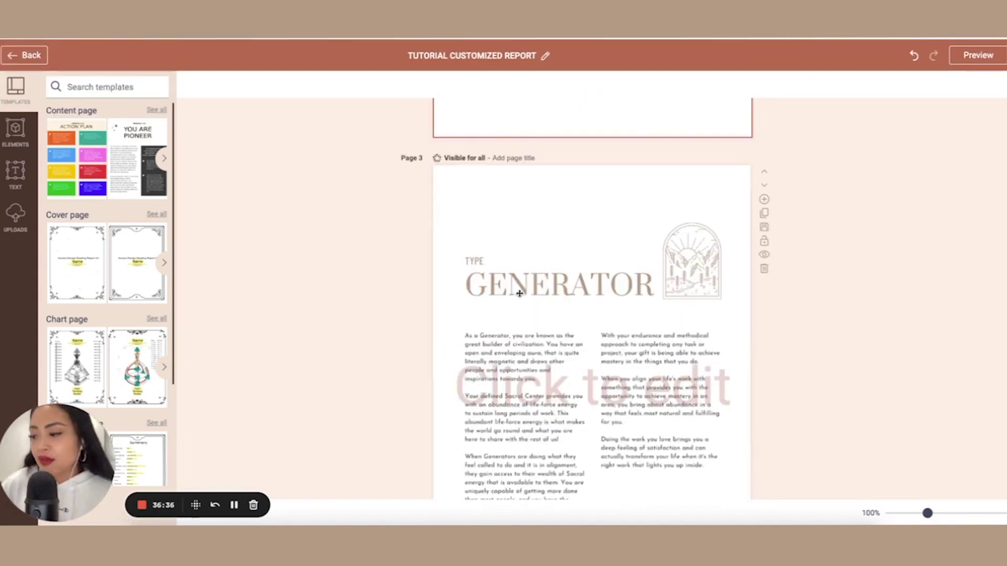
pyautogui.scroll(15, 467, 164)
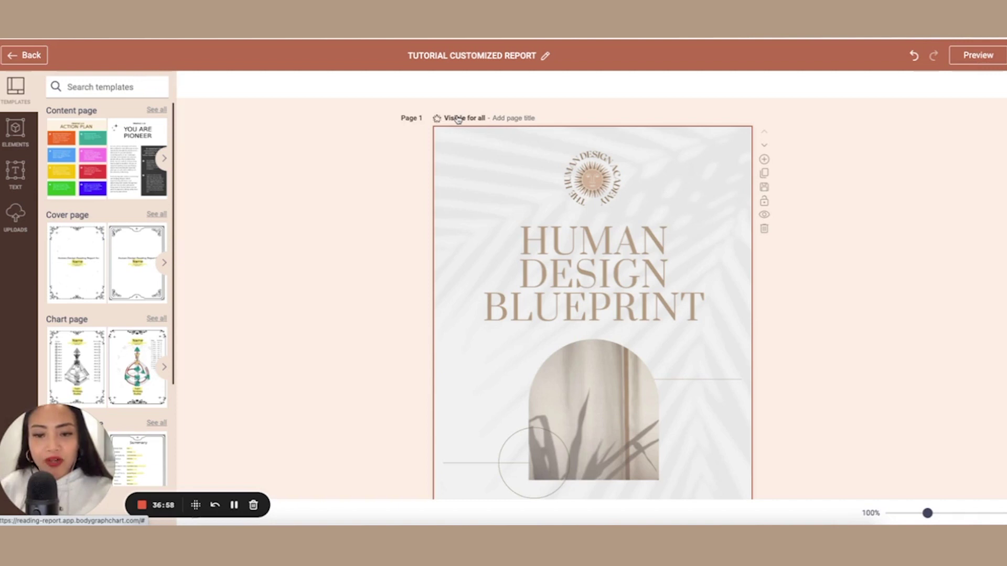
pyautogui.scroll(-8, 797, 220)
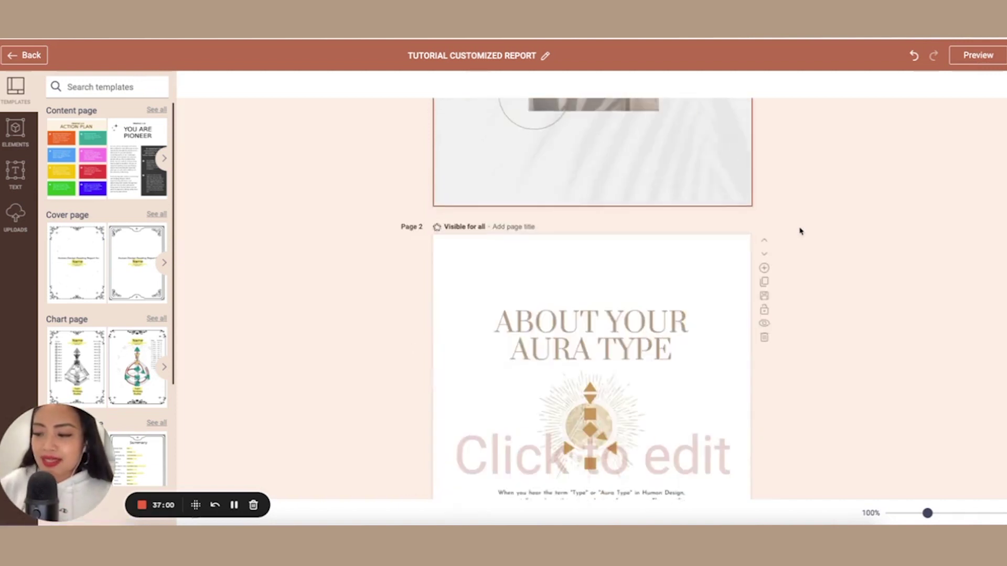
pyautogui.scroll(-7, 524, 166)
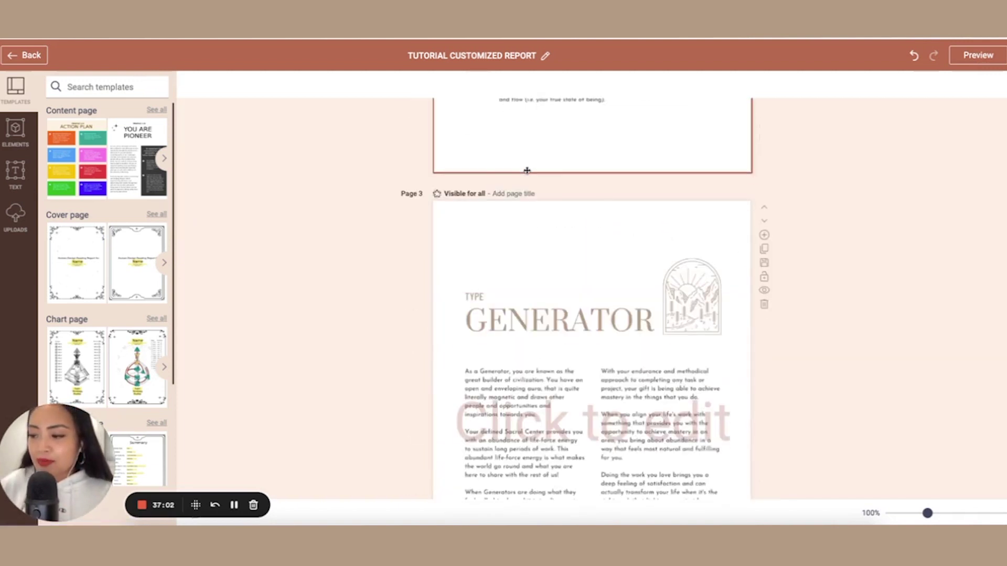
pyautogui.scroll(8, 610, 180)
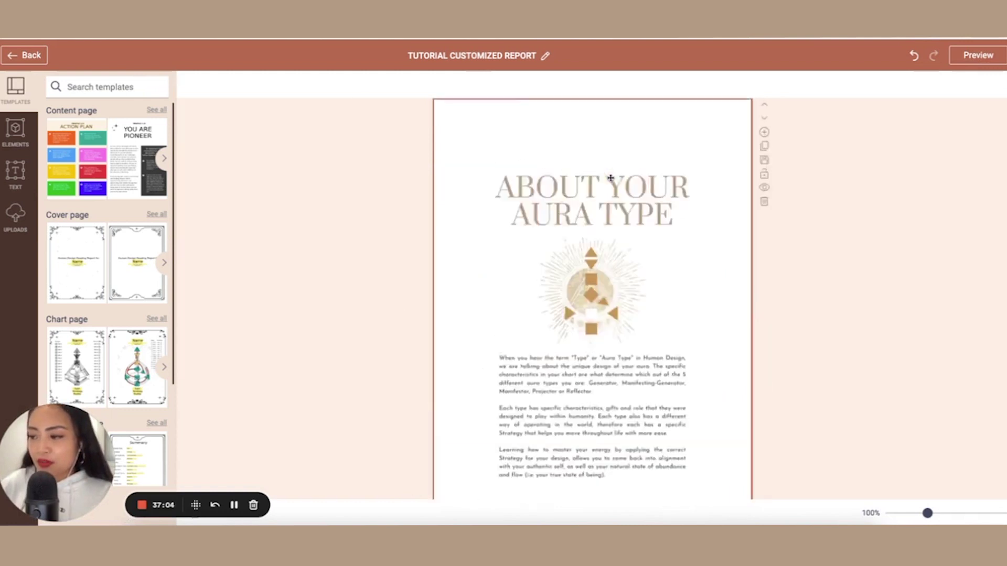
pyautogui.scroll(-1, 610, 179)
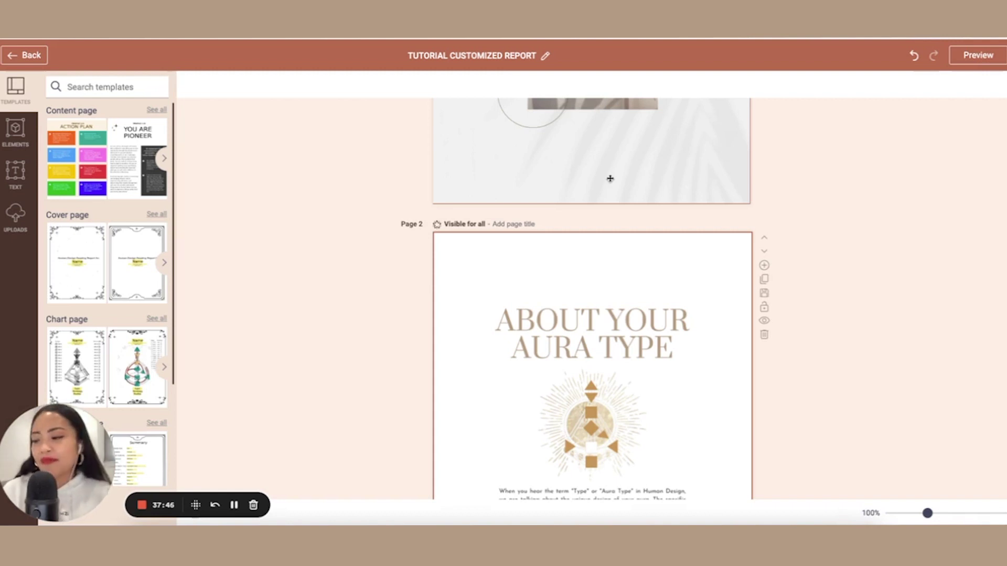
# Restrict the visibility of page 3, the Generator type description, to charts whose Type is Generator
pyautogui.scroll(-5, 879, 270)
pyautogui.scroll(-4, 880, 270)
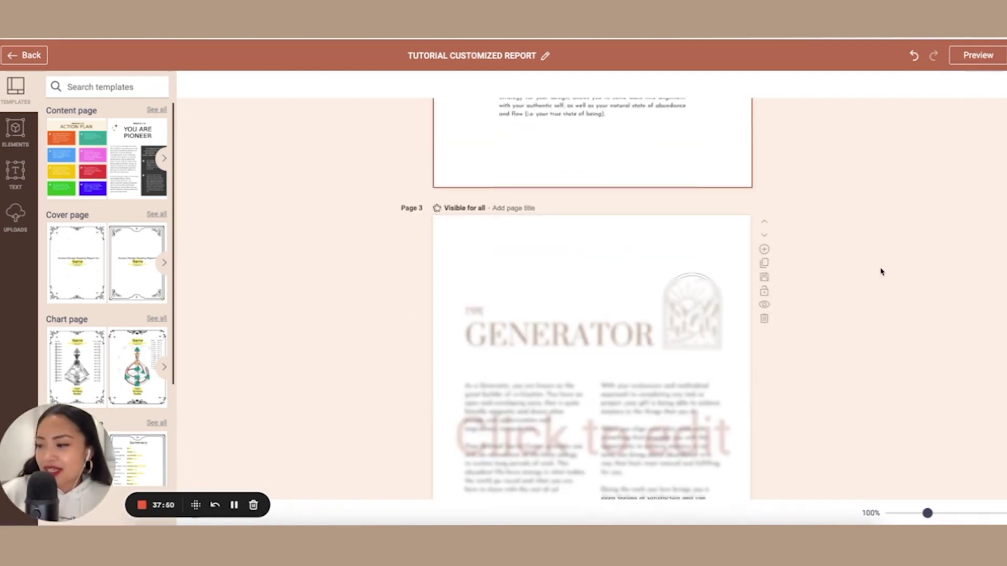
pyautogui.scroll(-2, 889, 279)
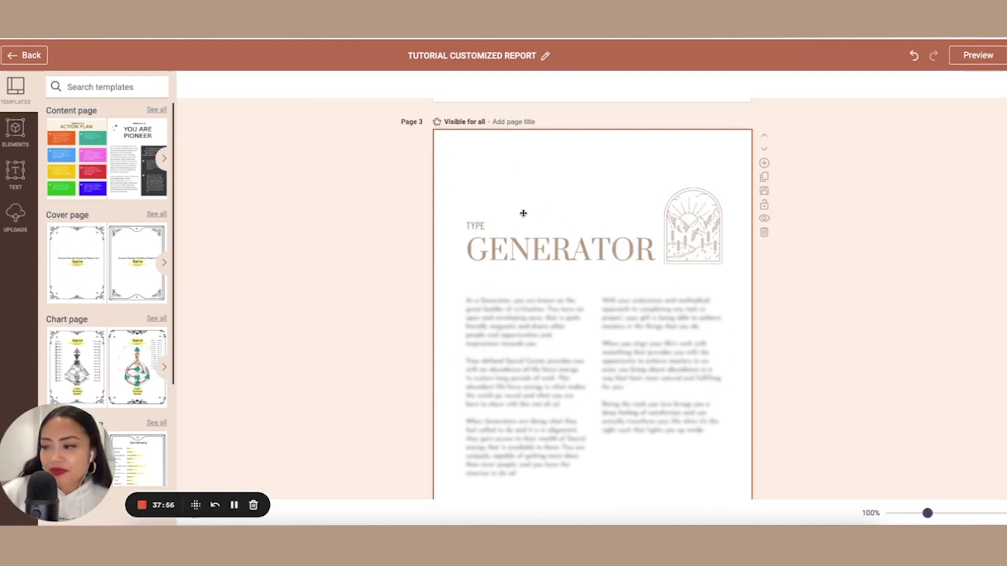
pyautogui.click(465, 124)
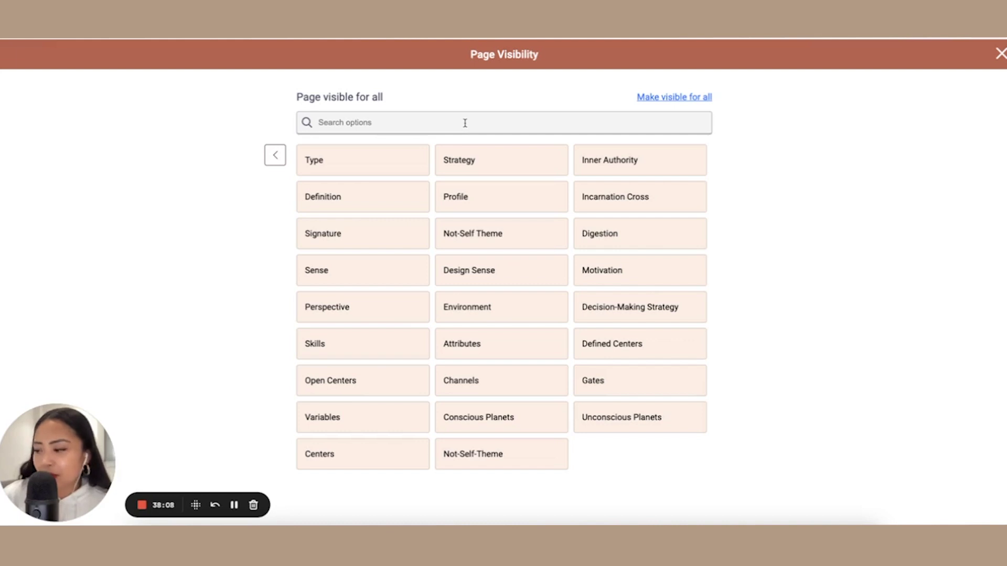
pyautogui.click(389, 165)
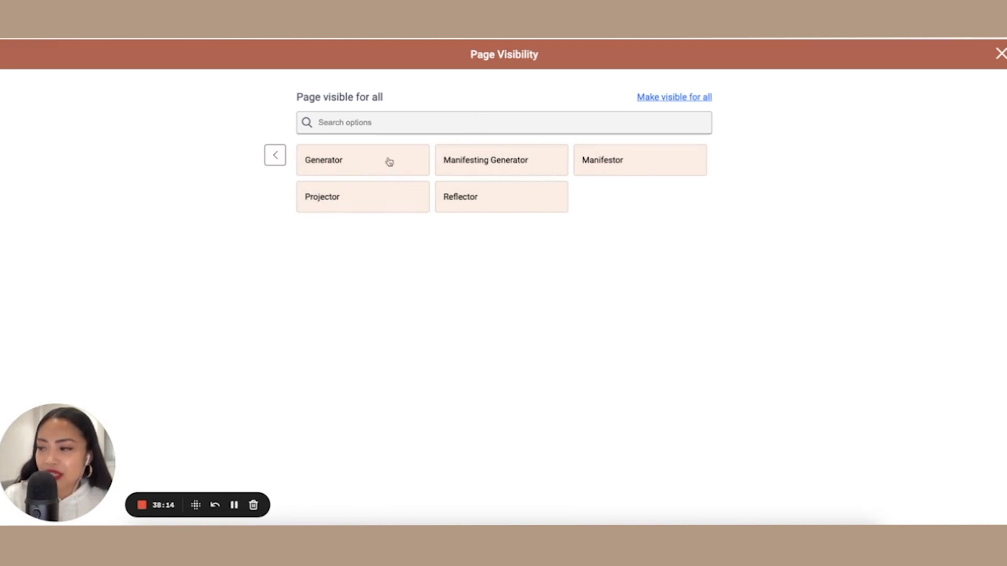
pyautogui.click(389, 161)
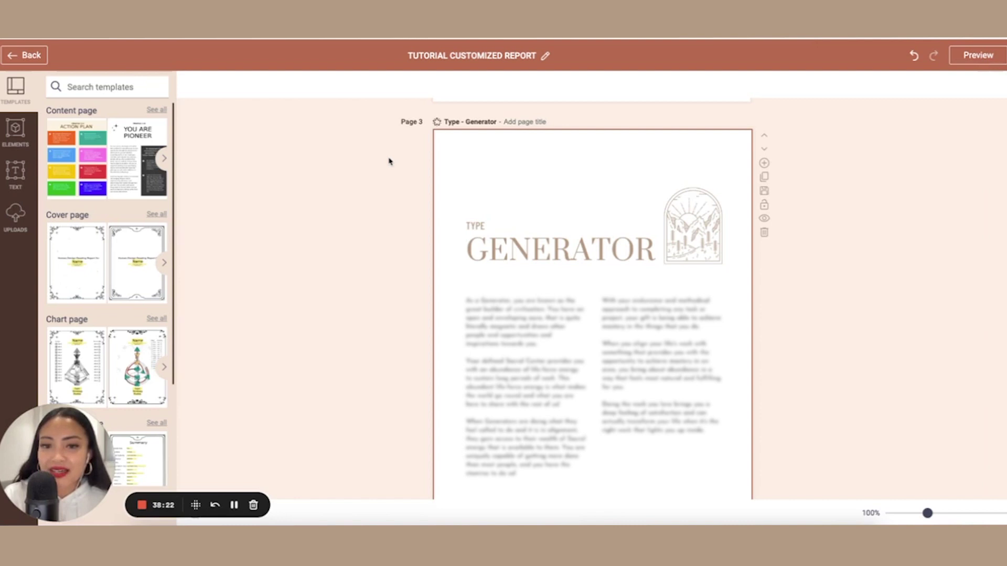
# Restrict the visibility of page 4, the Generator challenges page, to charts whose Type is Generator
pyautogui.scroll(-1, 392, 159)
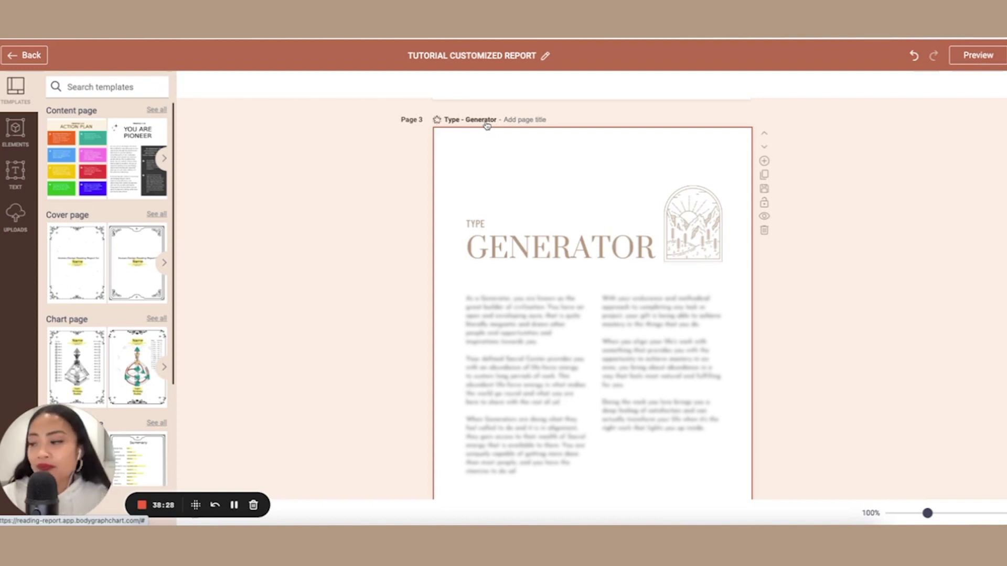
pyautogui.scroll(-1, 486, 126)
pyautogui.scroll(-4, 574, 378)
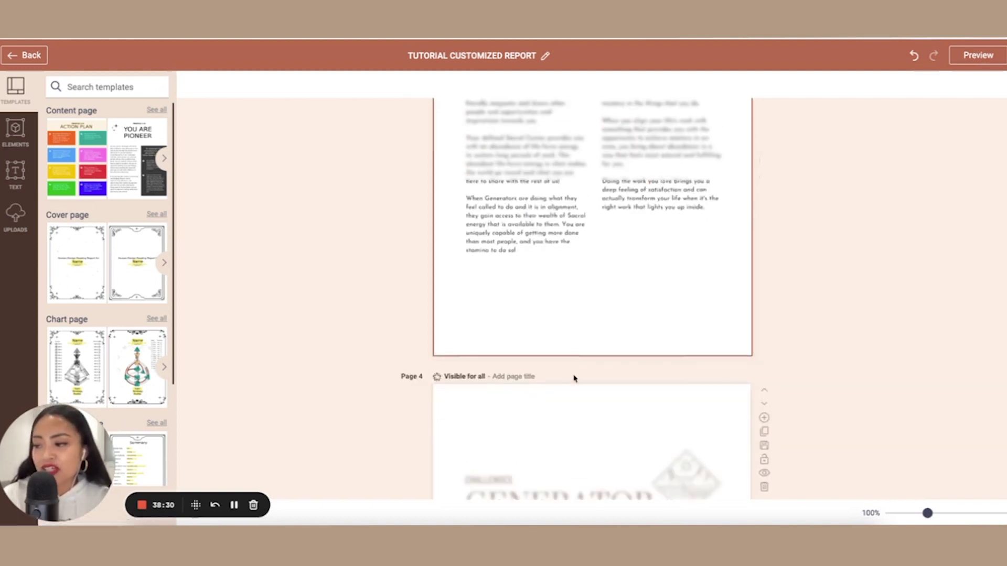
pyautogui.click(468, 291)
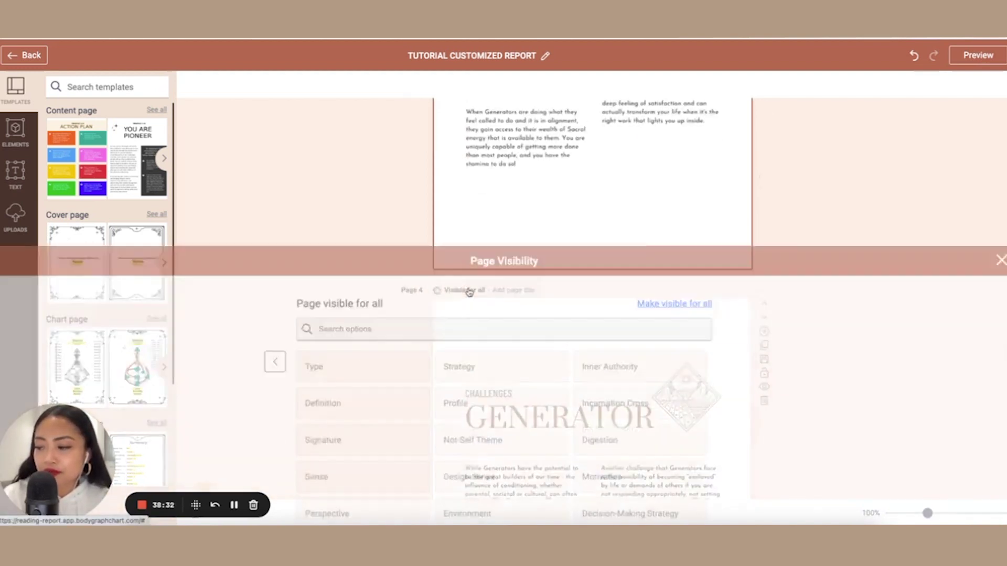
pyautogui.click(366, 157)
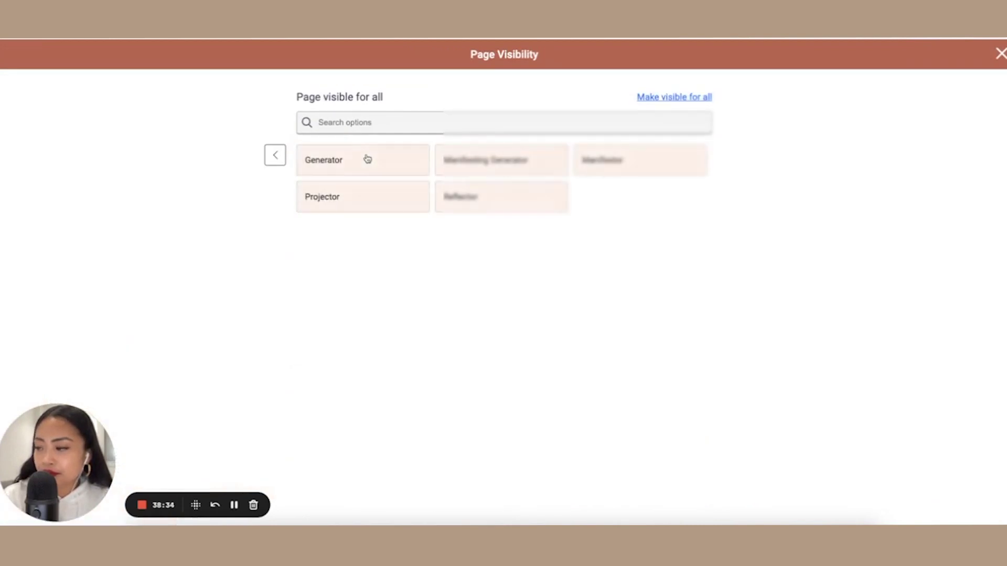
pyautogui.click(366, 163)
# Open the page visibility conditions to examine the available chart attributes, and return to the report pages
pyautogui.scroll(-5, 525, 367)
pyautogui.click(477, 422)
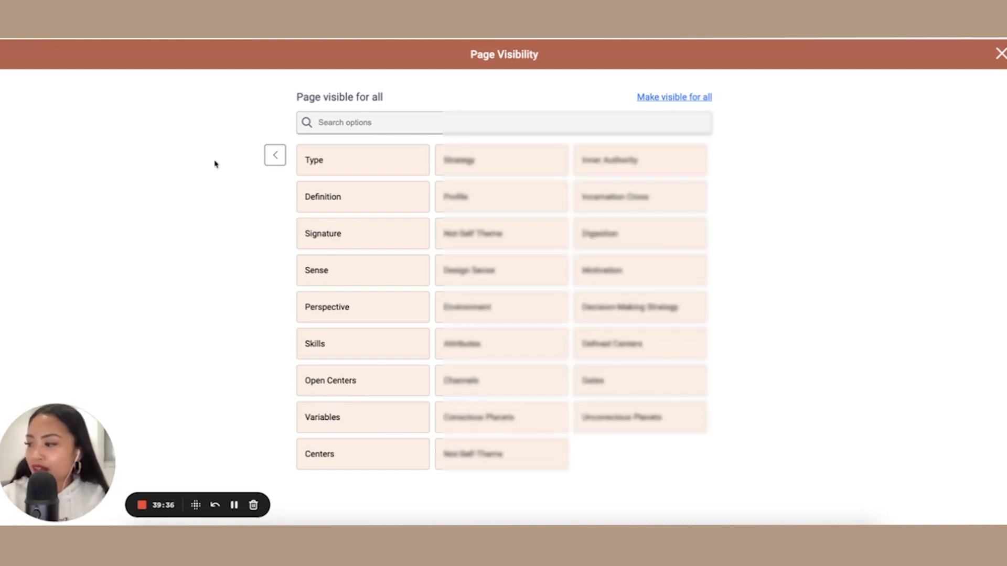
pyautogui.click(265, 160)
pyautogui.scroll(-5, 421, 260)
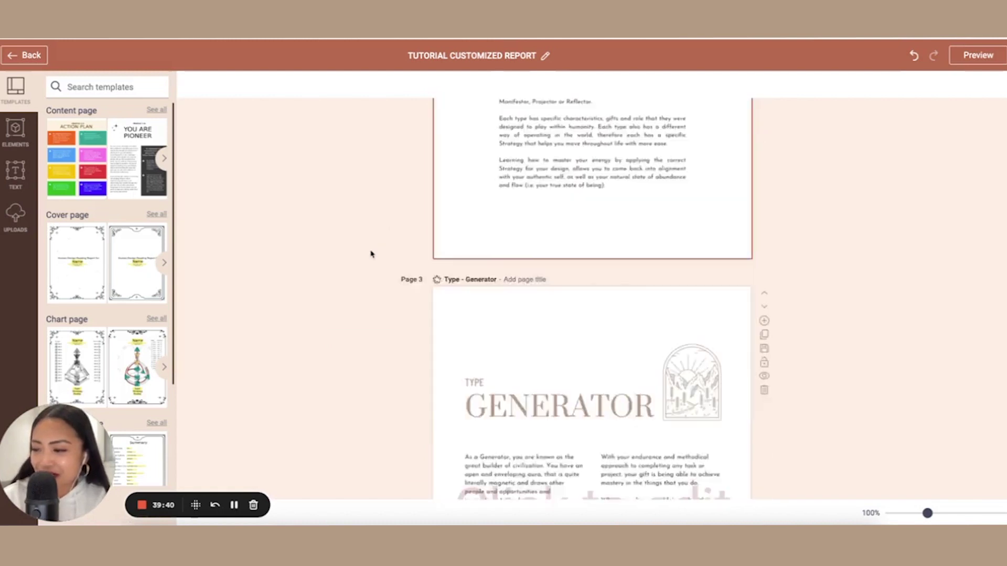
# Return to the reading reports list and open the Customized Human Design Blueprint (55+ Pages) report
pyautogui.click(32, 55)
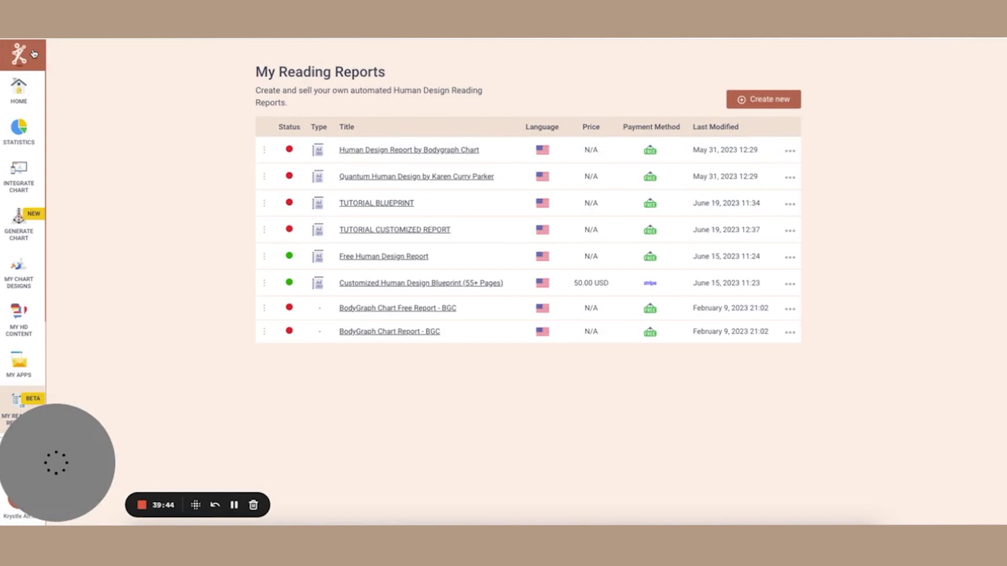
pyautogui.click(453, 286)
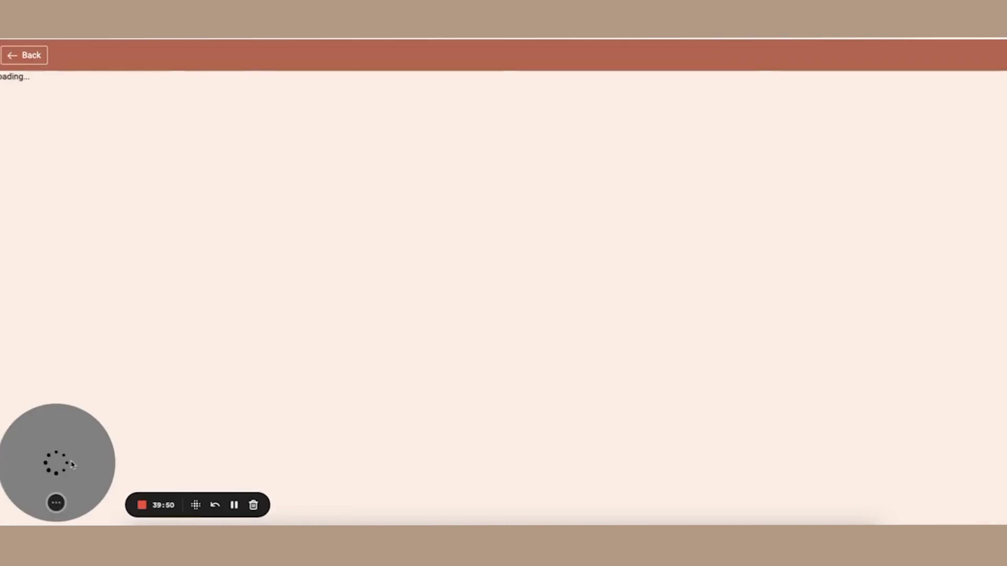
pyautogui.moveTo(67, 461); pyautogui.dragTo(67, 418)
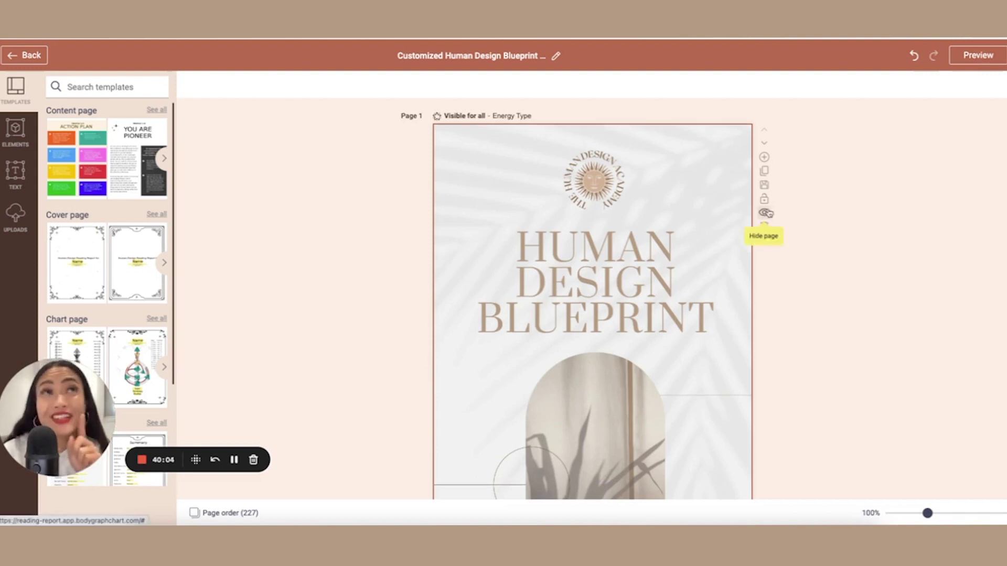
# Examine the opening pages of the blueprint report, from the cover through What Is Human Design? to the chart page with its property table
pyautogui.scroll(-10, 766, 216)
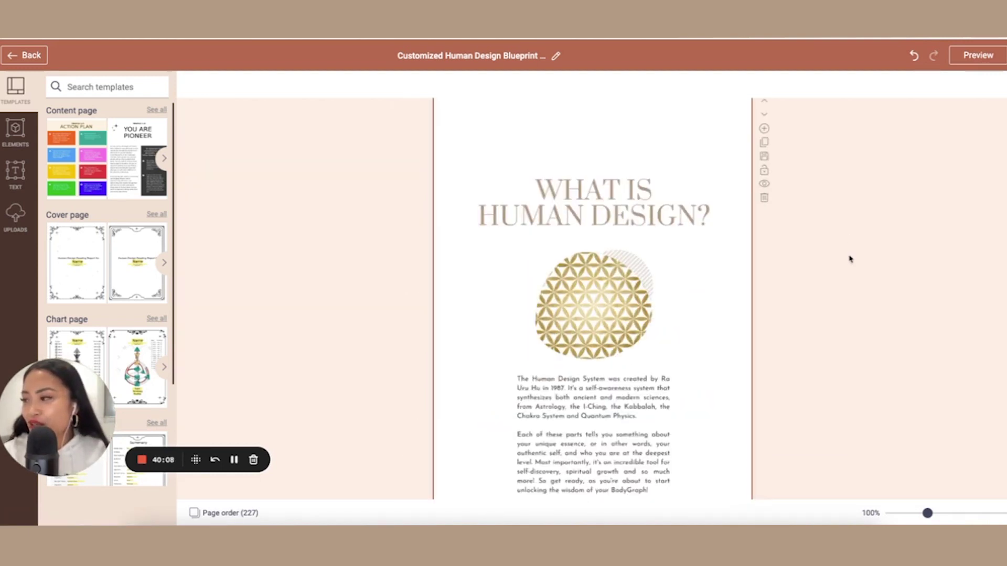
pyautogui.scroll(-8, 850, 259)
pyautogui.scroll(8, 864, 251)
pyautogui.scroll(-10, 864, 250)
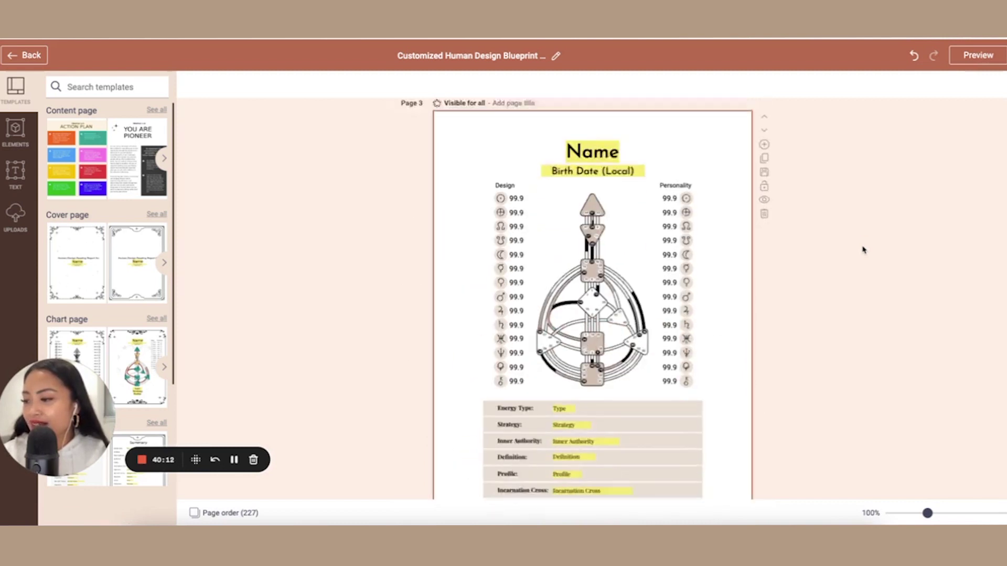
pyautogui.scroll(-1, 864, 250)
pyautogui.scroll(-1, 864, 250)
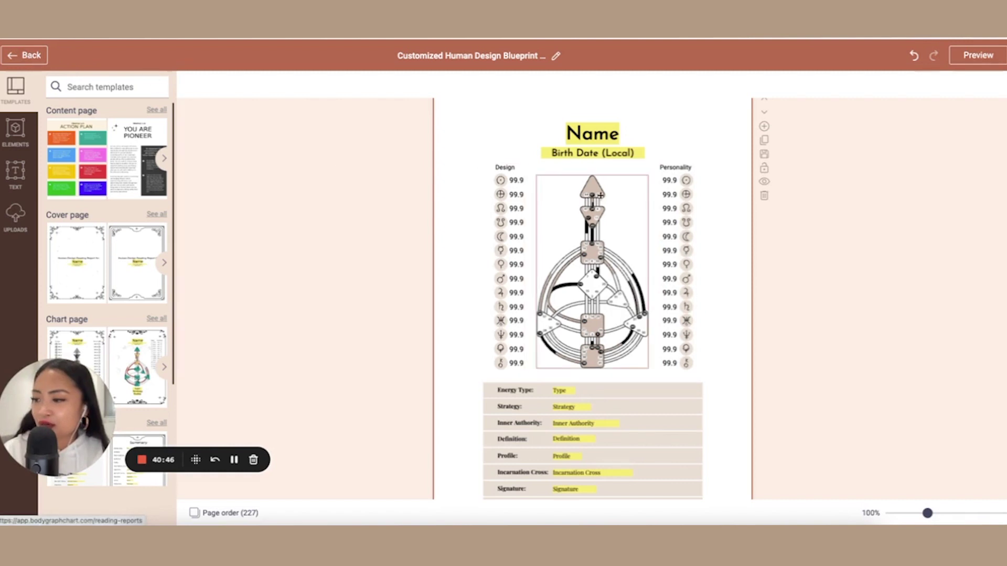
# Return to the reading reports list and open the TUTORIAL BLUEPRINT report
pyautogui.click(42, 64)
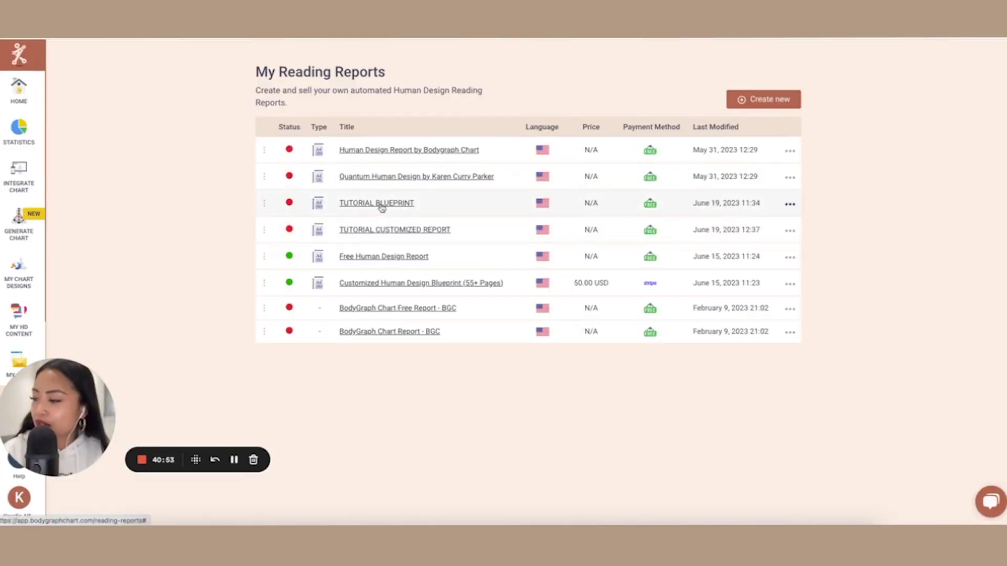
pyautogui.click(381, 208)
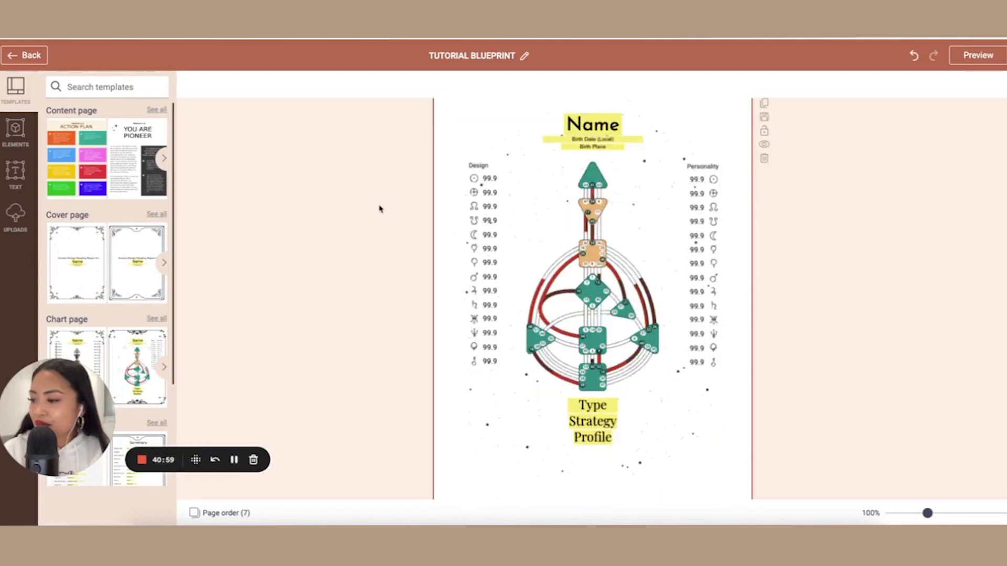
# Examine the report's chart and Summary pages and the cover, chart and summary page templates on offer
pyautogui.scroll(-4, 609, 339)
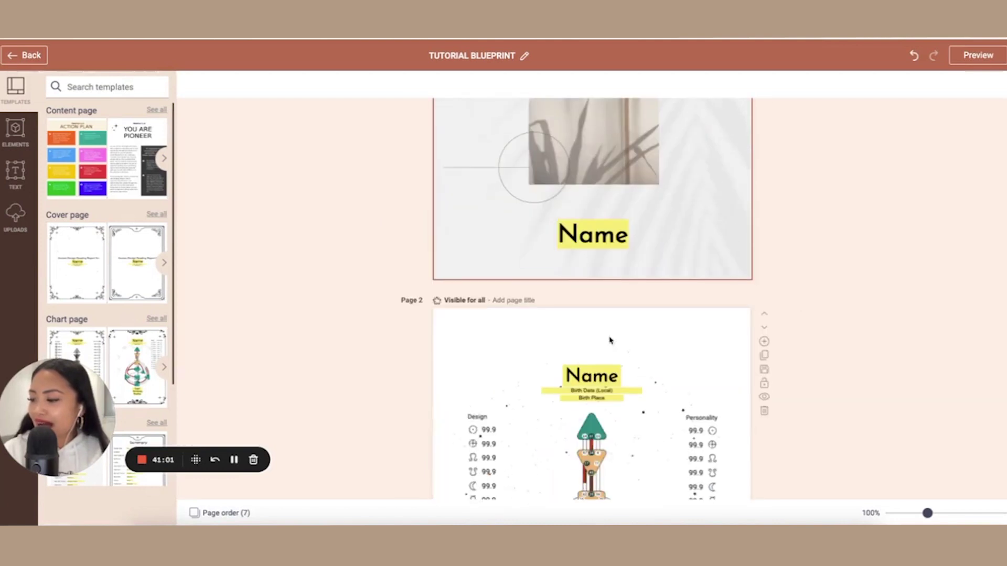
pyautogui.scroll(-20, 538, 300)
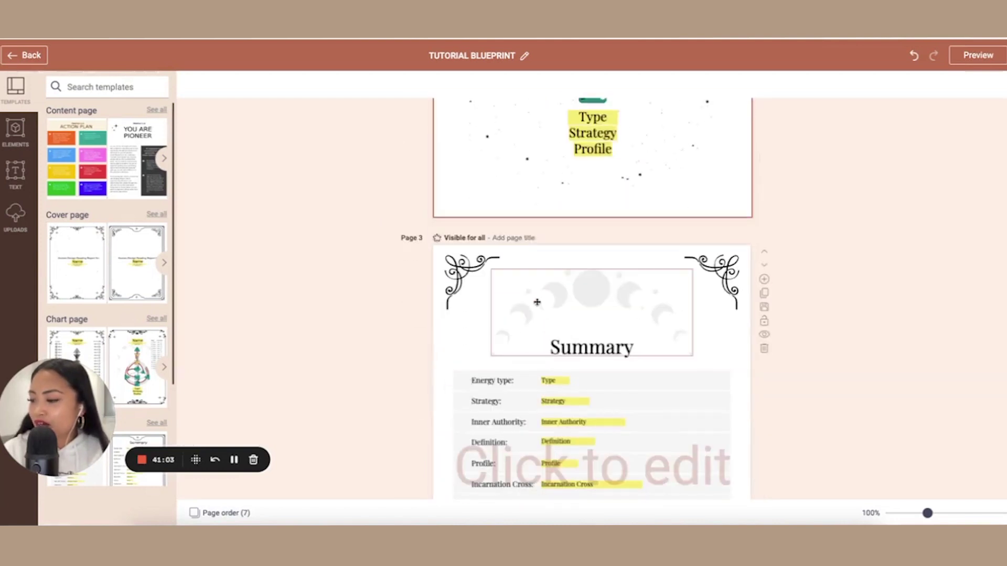
pyautogui.scroll(15, 537, 308)
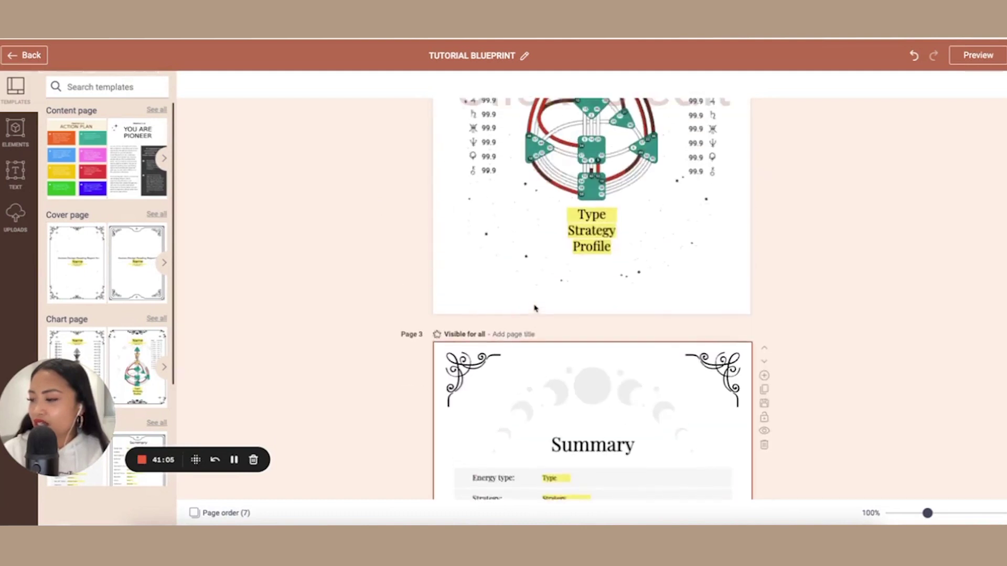
pyautogui.click(15, 129)
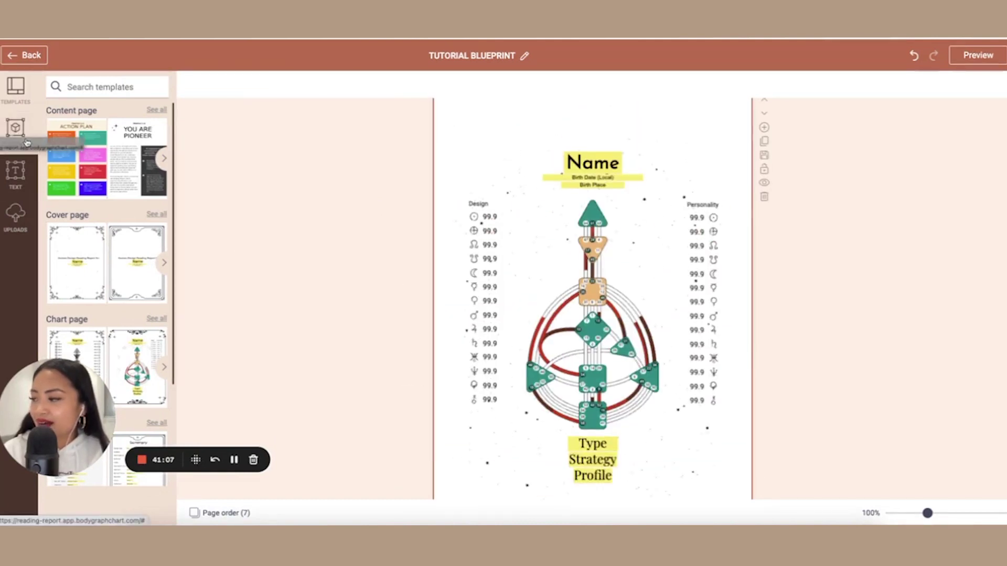
pyautogui.click(13, 100)
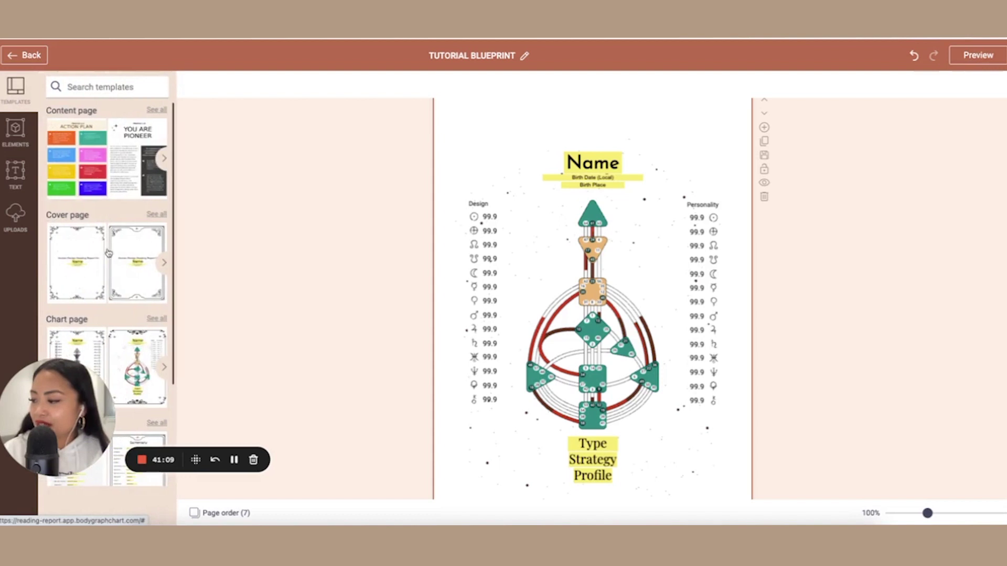
pyautogui.scroll(-3, 109, 253)
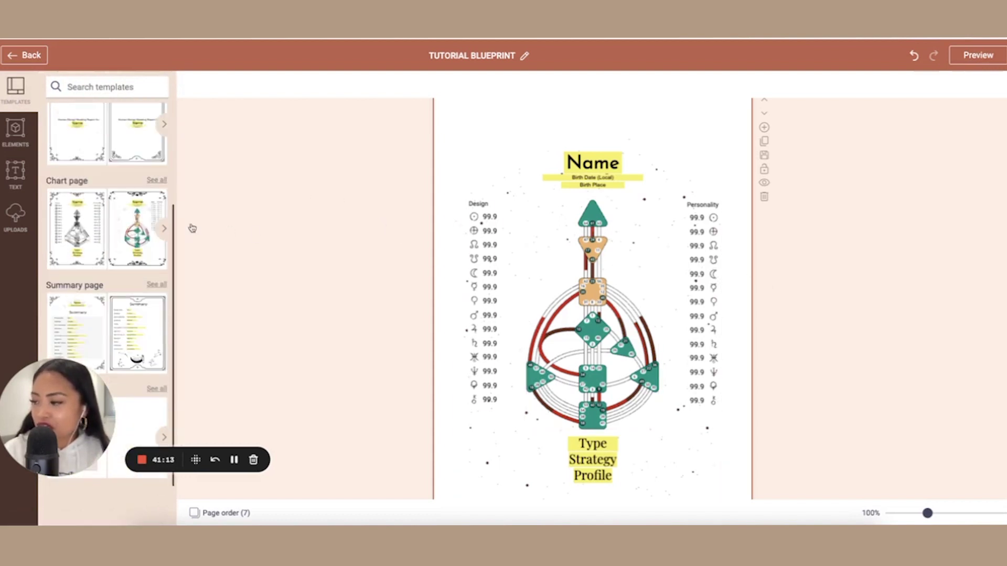
pyautogui.scroll(-1, 524, 264)
pyautogui.scroll(-5, 524, 264)
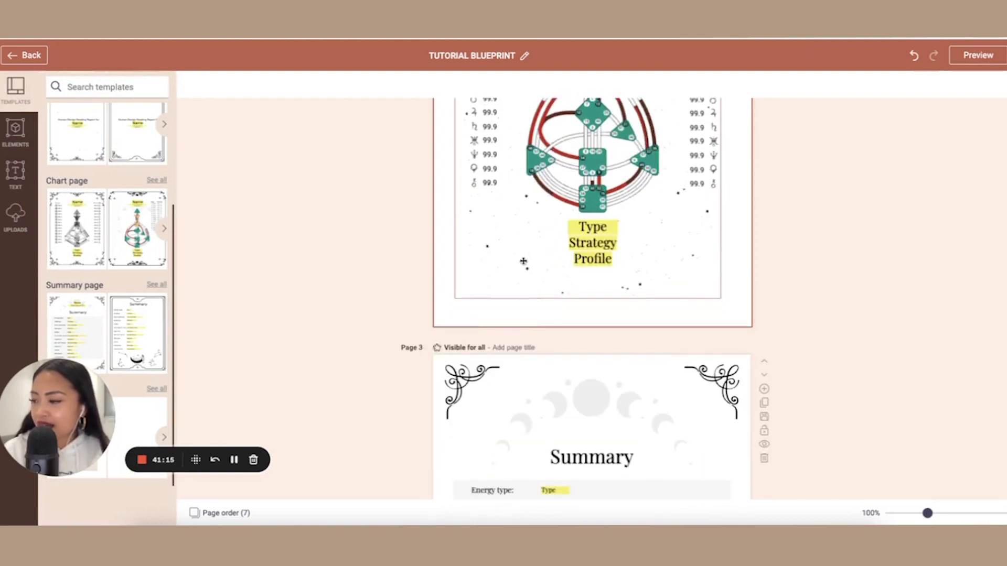
# Change the font of the Name field on the page 2 chart to Montserrat, trying Lato first
pyautogui.scroll(7, 401, 270)
pyautogui.click(604, 215)
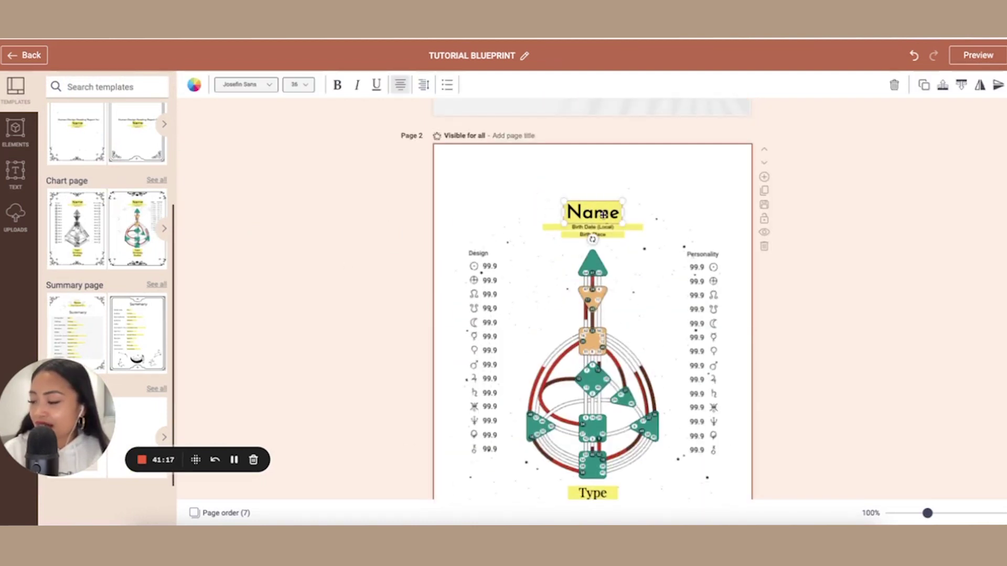
pyautogui.click(242, 88)
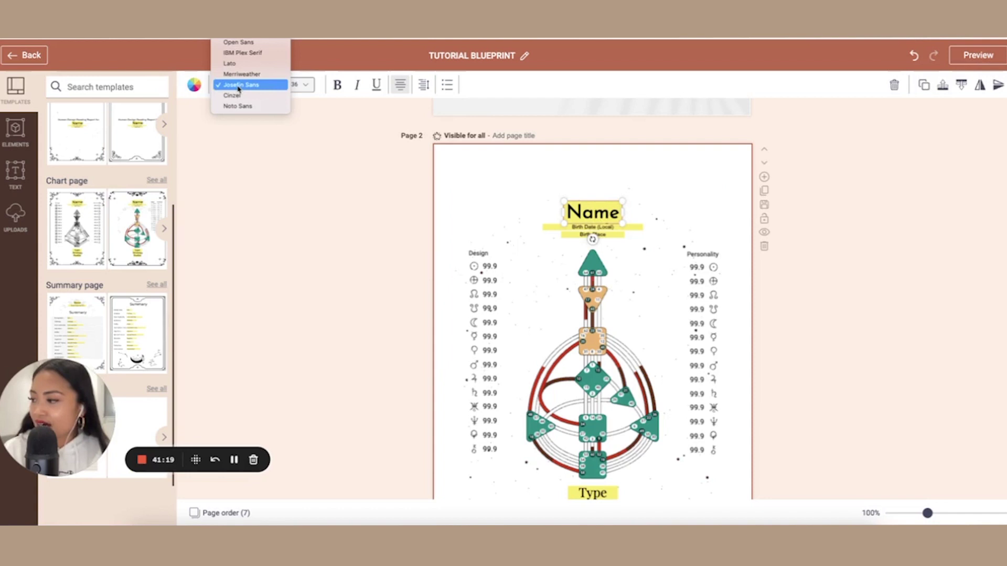
pyautogui.click(247, 64)
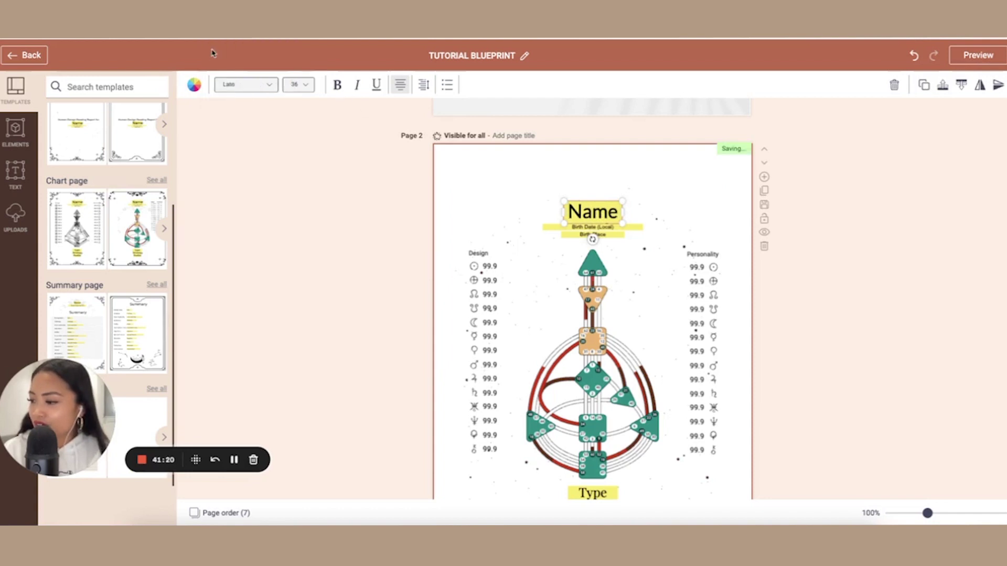
pyautogui.click(236, 87)
pyautogui.click(236, 53)
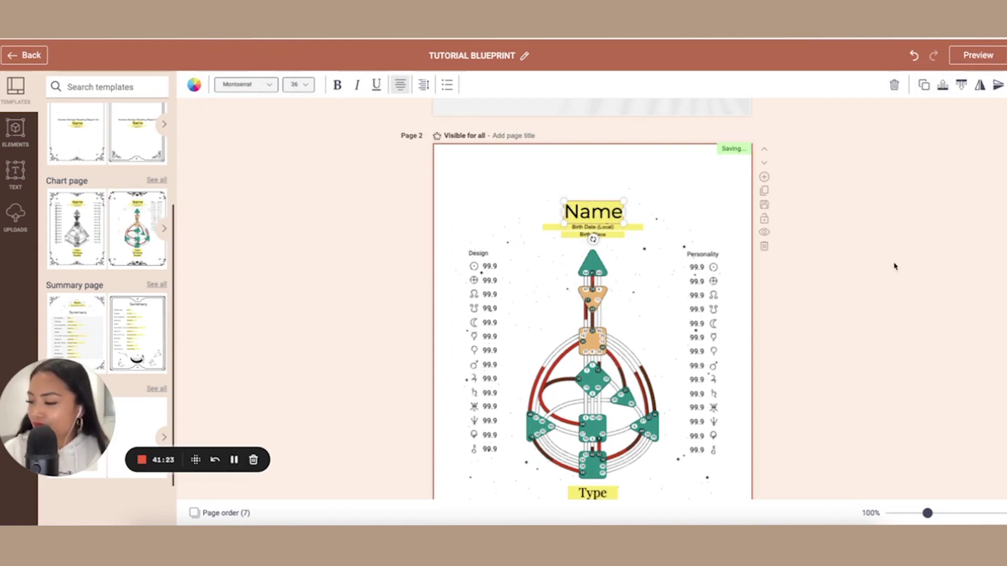
# Examine the Summary page on page 3 and view all available summary page templates
pyautogui.scroll(-2, 896, 272)
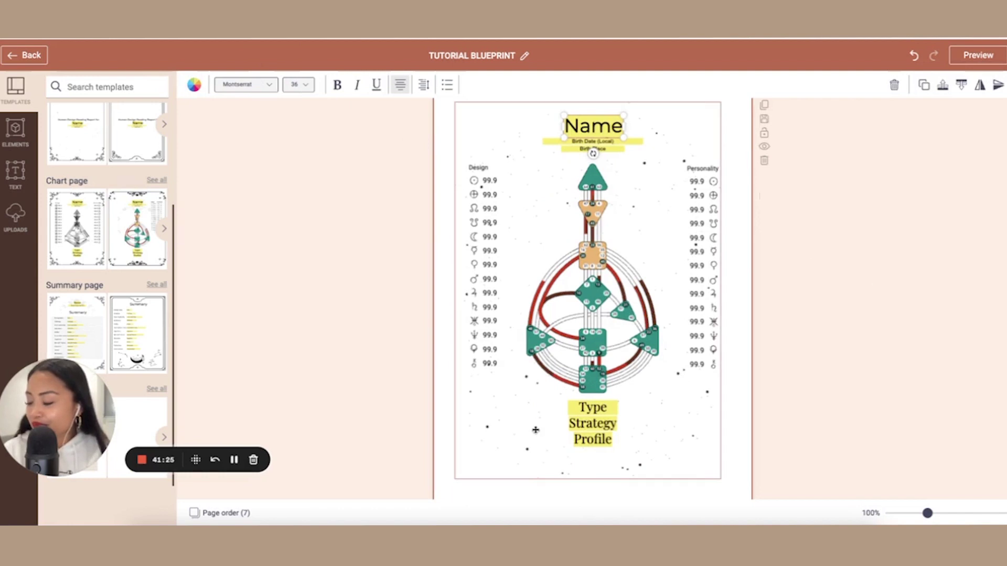
pyautogui.scroll(-6, 535, 429)
pyautogui.scroll(-3, 635, 409)
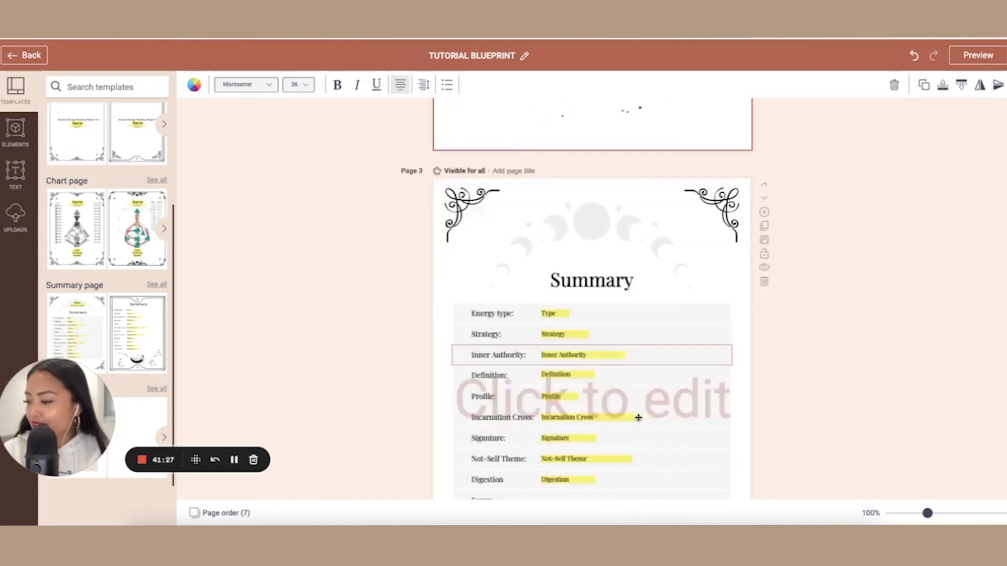
pyautogui.click(156, 284)
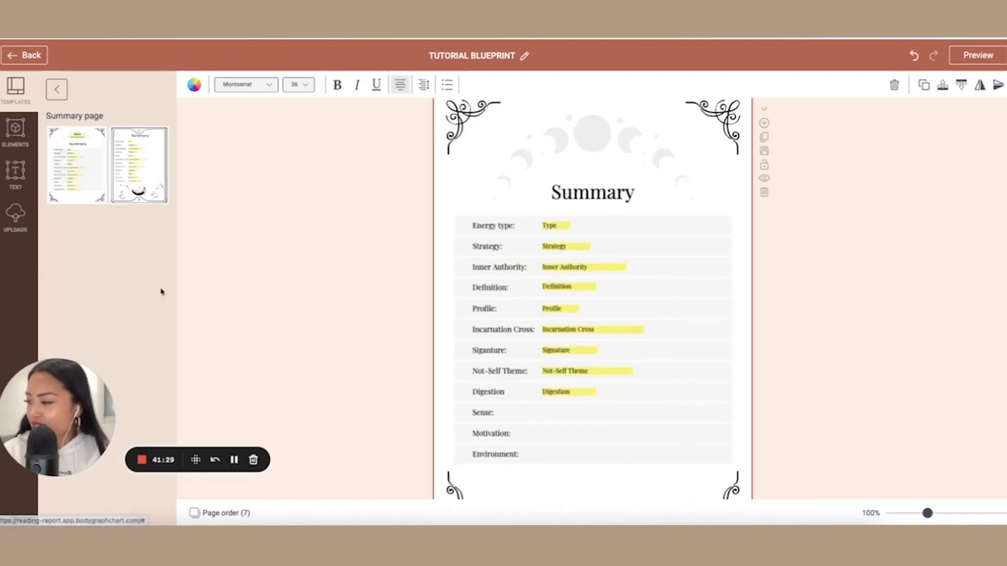
pyautogui.click(59, 92)
pyautogui.scroll(-3, 84, 210)
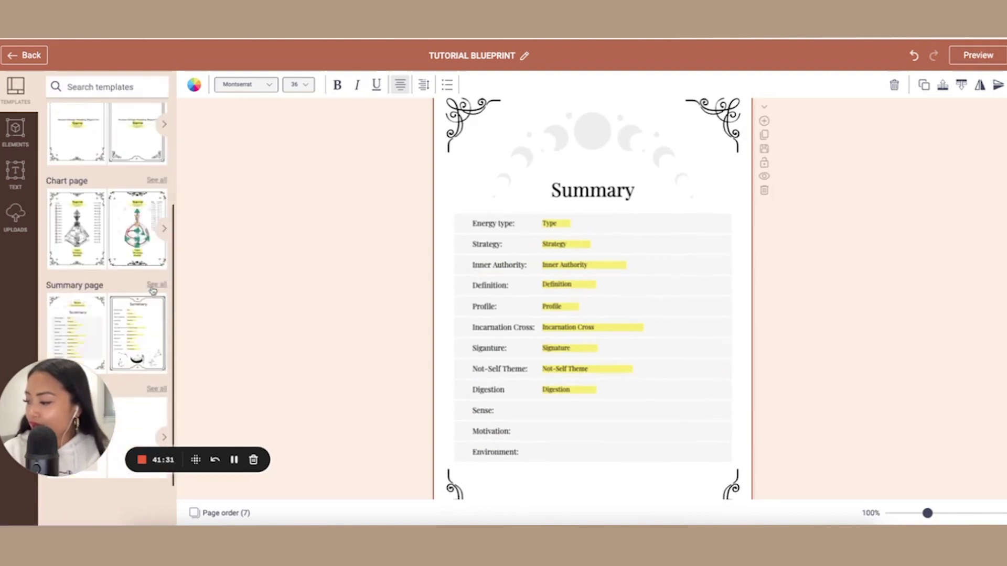
pyautogui.scroll(2, 668, 278)
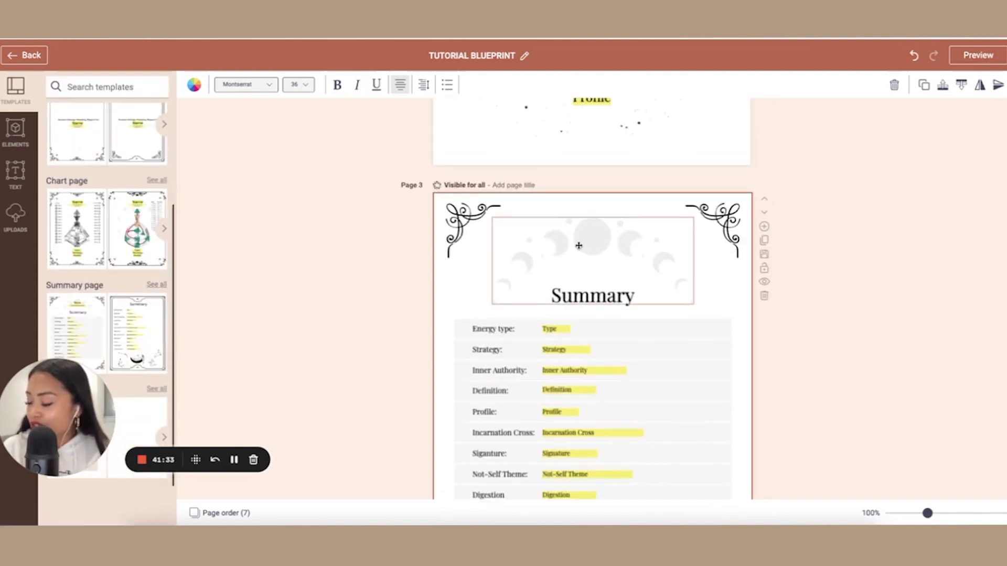
# Delete the Digestion, Sense, Motivation and Environment rows from the Summary page together with its lower-left corner ornament
pyautogui.scroll(-4, 578, 246)
pyautogui.moveTo(594, 382); pyautogui.dragTo(449, 301)
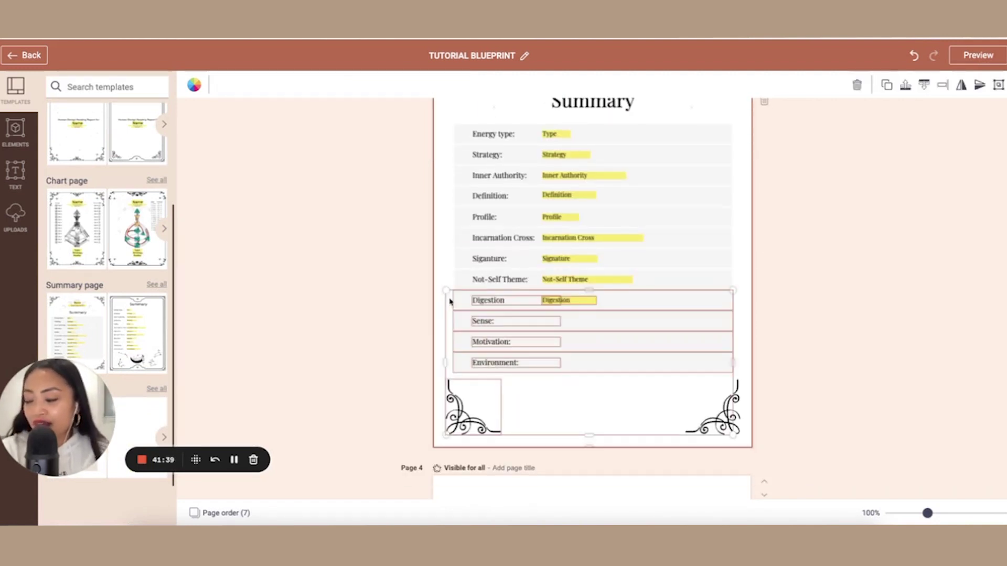
pyautogui.press('Delete')
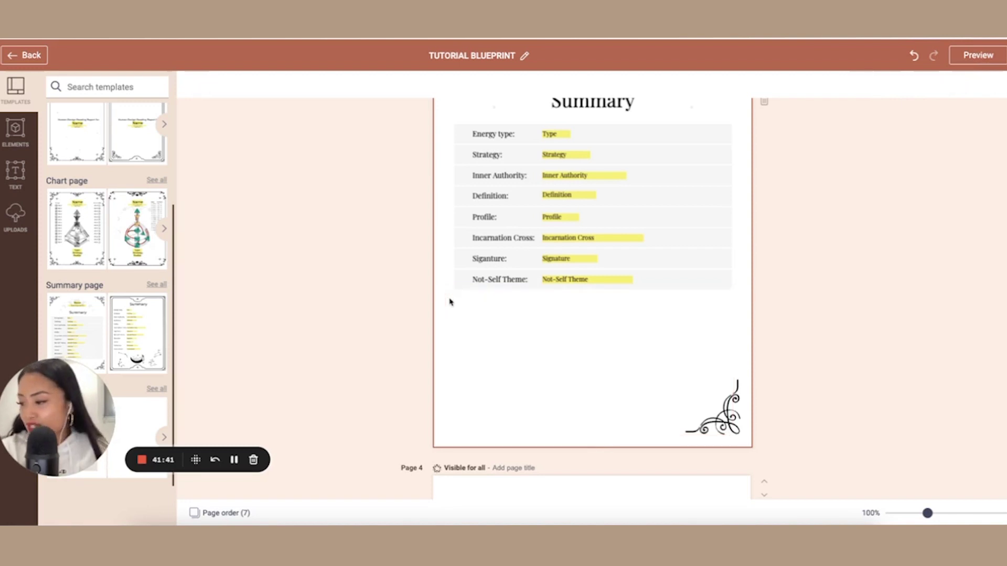
# Delete the remaining lower-right, upper-left and upper-right corner ornaments from the Summary page
pyautogui.click(726, 420)
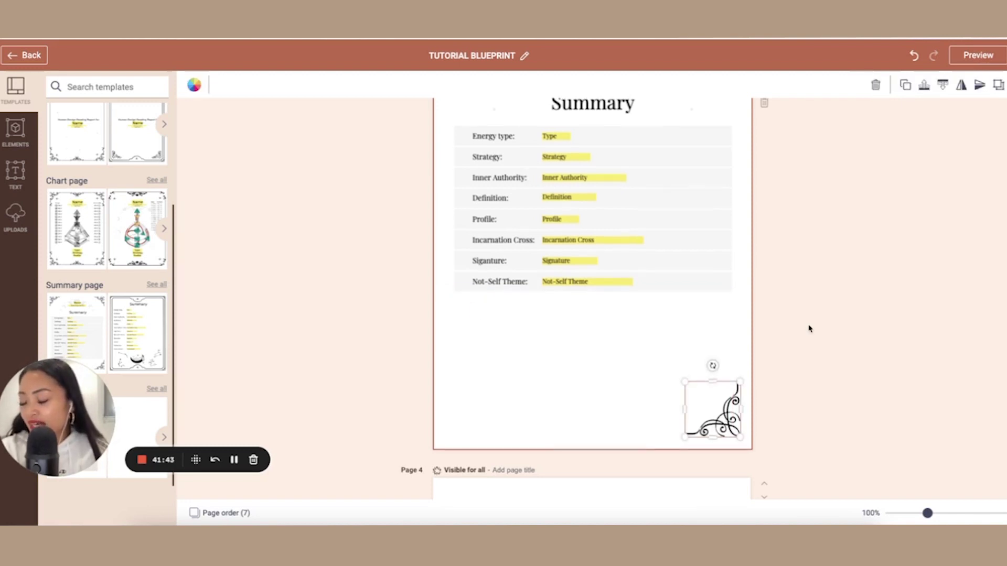
pyautogui.scroll(1, 809, 329)
pyautogui.scroll(-3, 809, 329)
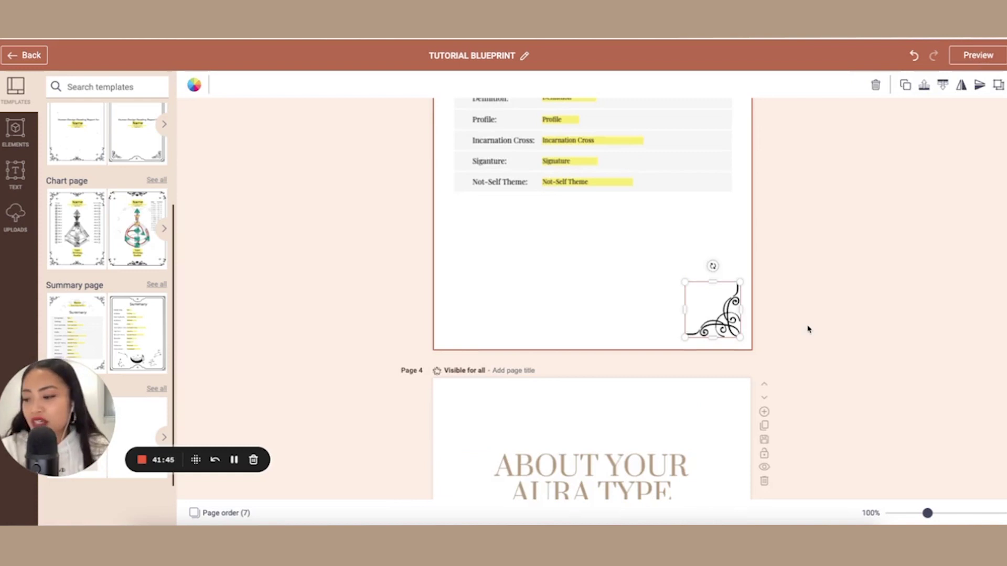
pyautogui.press('Delete')
pyautogui.scroll(3, 809, 329)
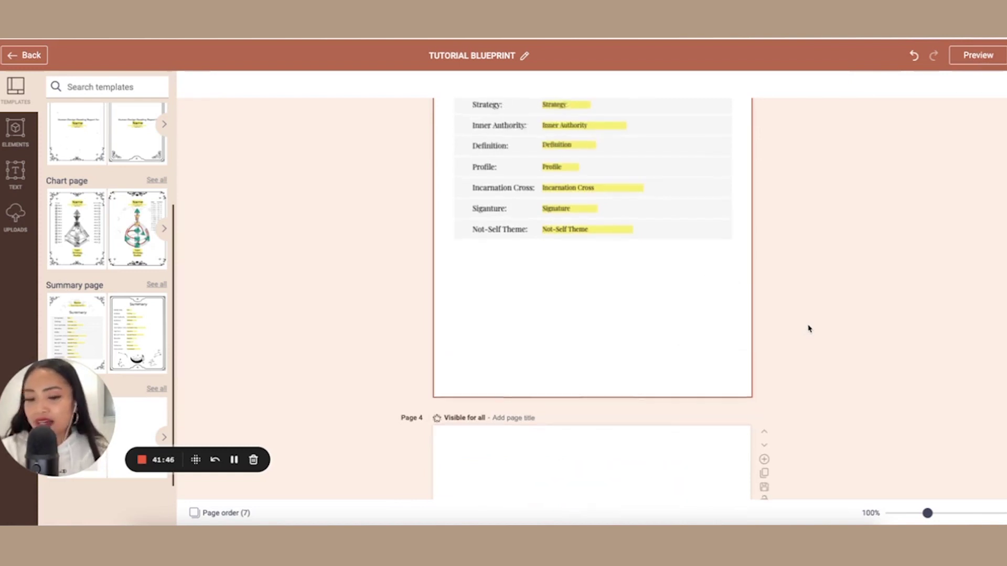
pyautogui.click(693, 327)
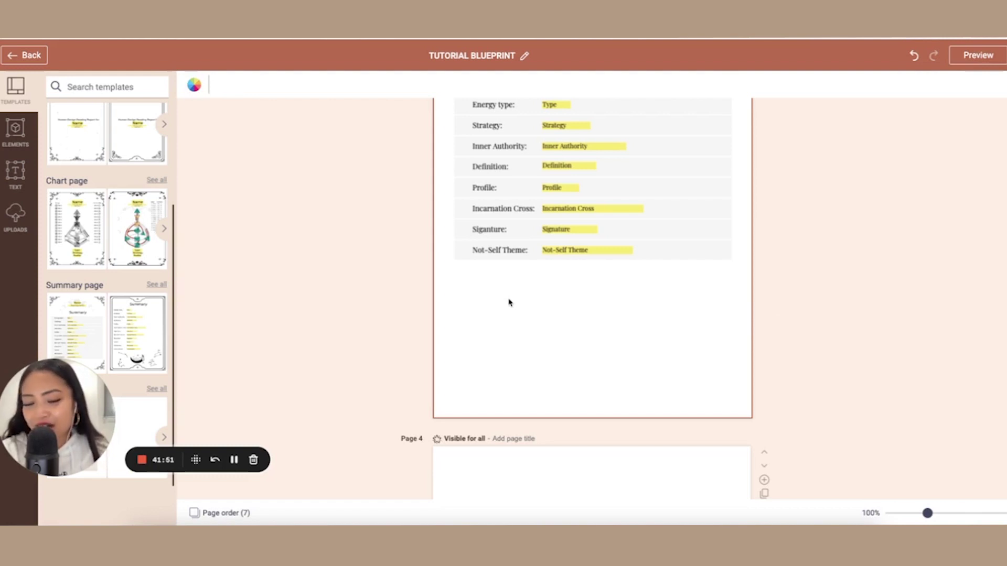
pyautogui.scroll(5, 508, 303)
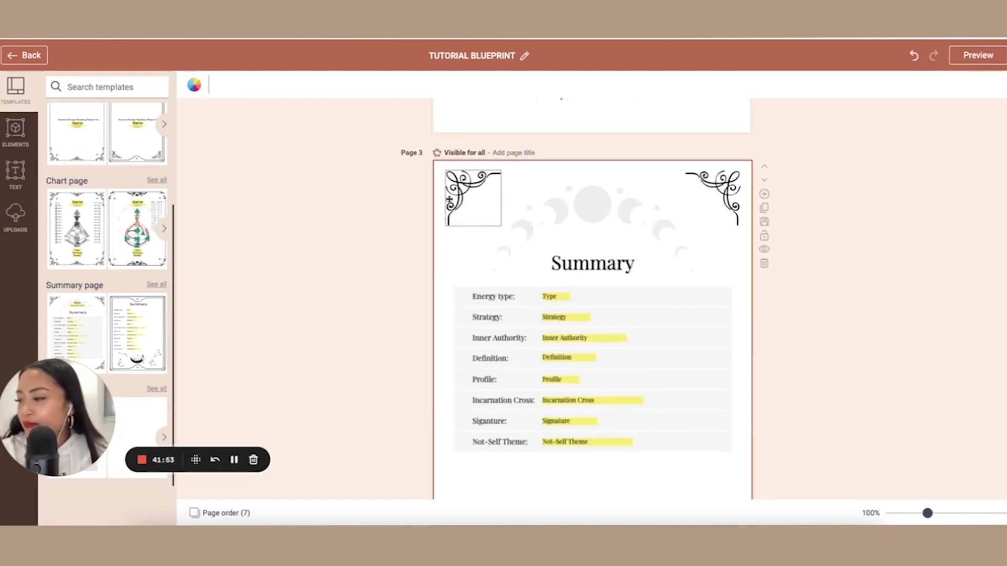
pyautogui.click(472, 196)
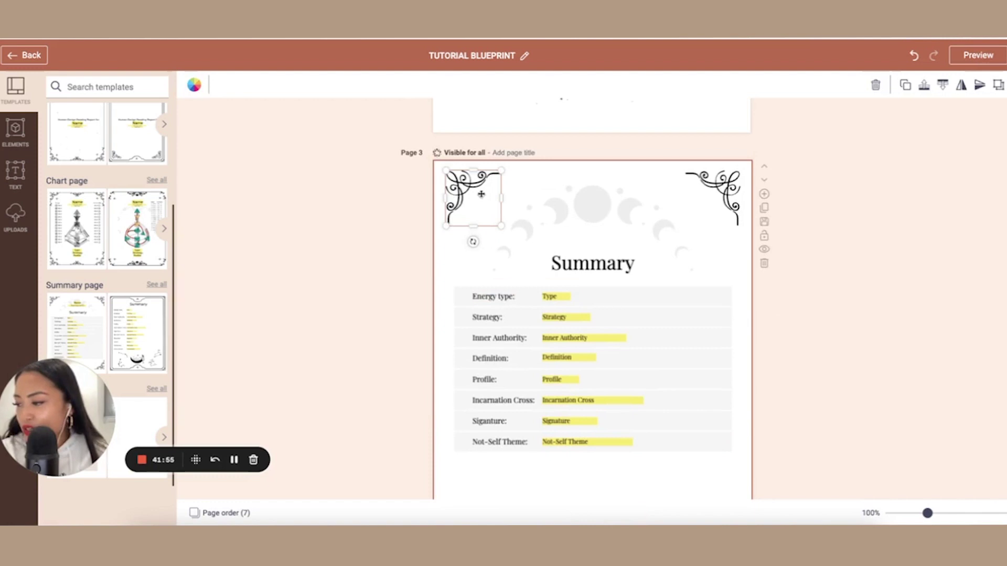
pyautogui.press('Delete')
pyautogui.click(716, 181)
pyautogui.press('Delete')
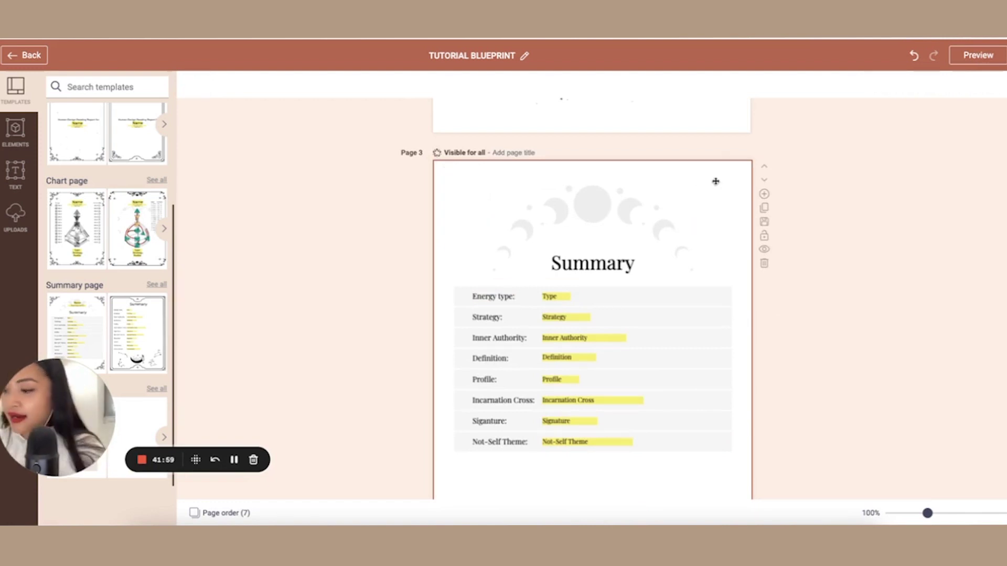
# Review the chart and Summary pages, and browse the elements library, including all chart gates and further chart designs
pyautogui.scroll(-3, 725, 194)
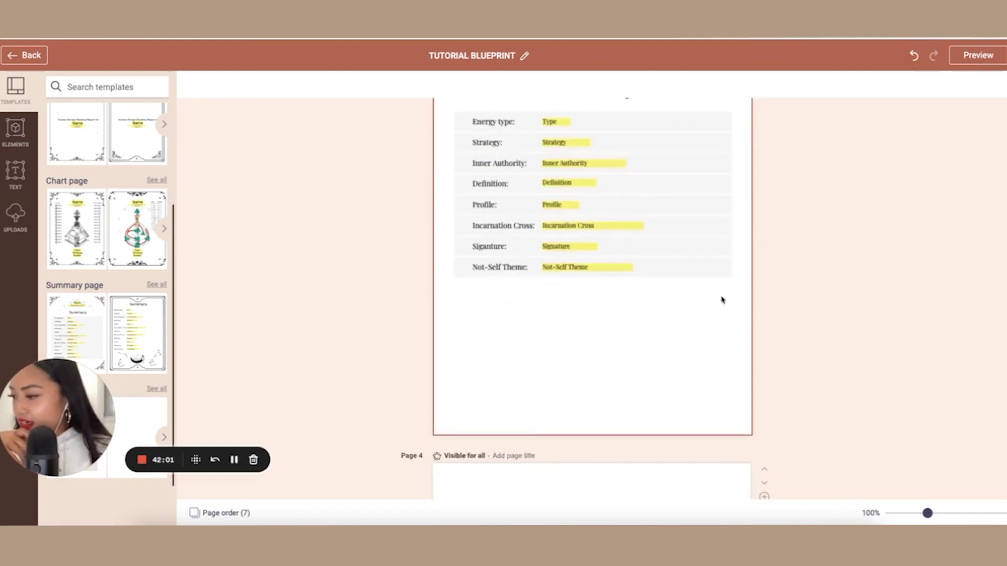
pyautogui.scroll(7, 722, 302)
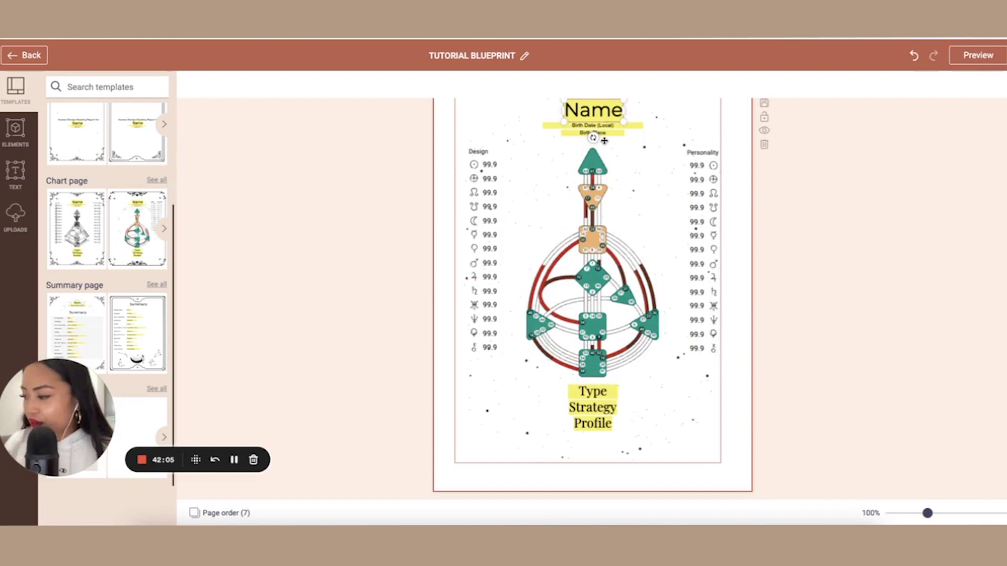
pyautogui.scroll(-4, 604, 141)
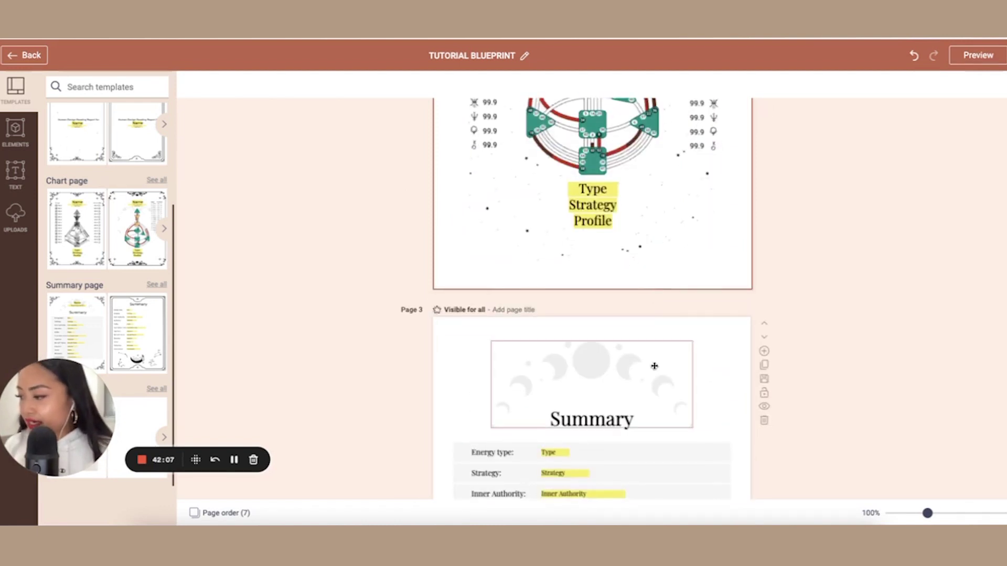
pyautogui.click(10, 146)
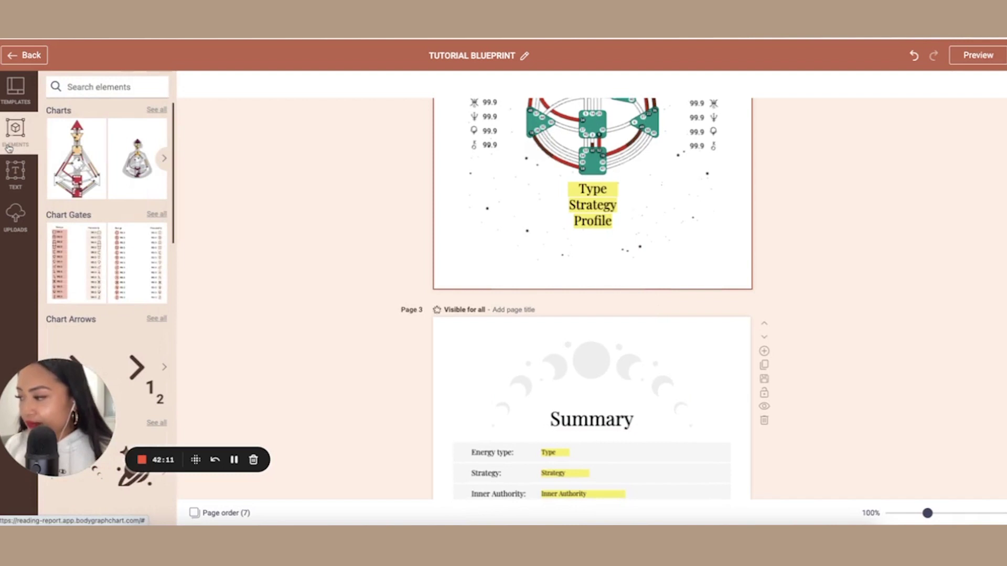
pyautogui.scroll(-1, 79, 210)
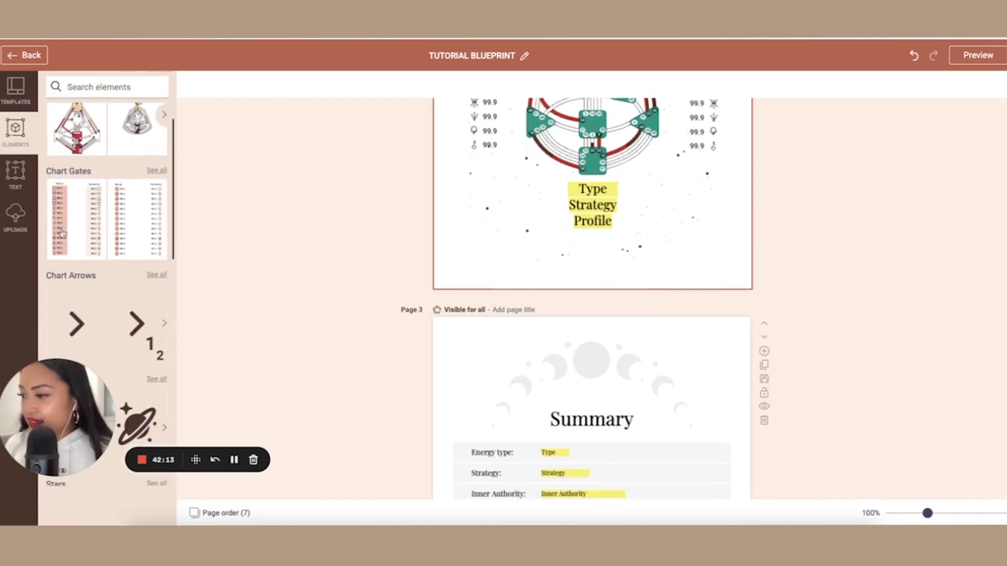
pyautogui.scroll(-6, 137, 216)
pyautogui.scroll(-6, 137, 272)
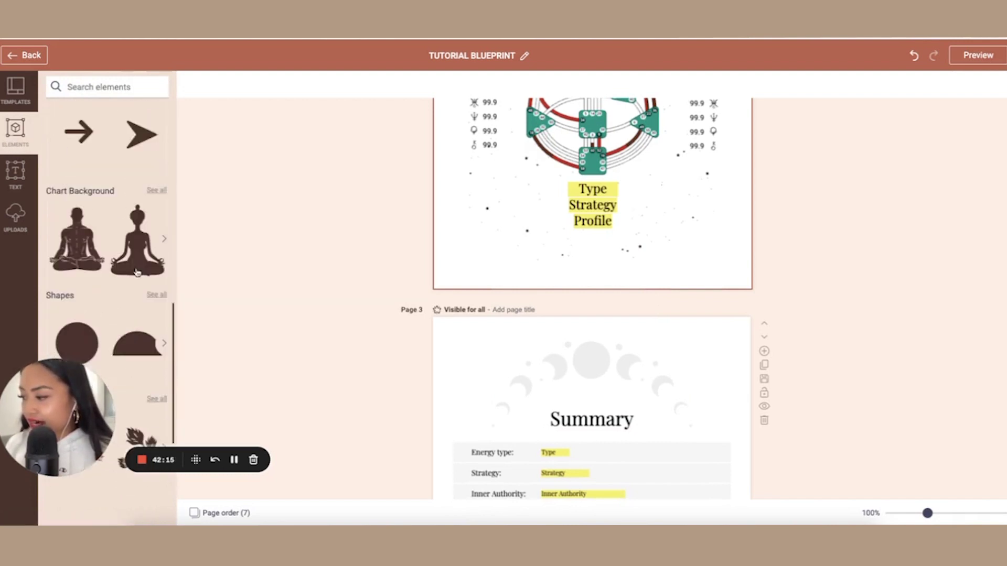
pyautogui.scroll(12, 139, 265)
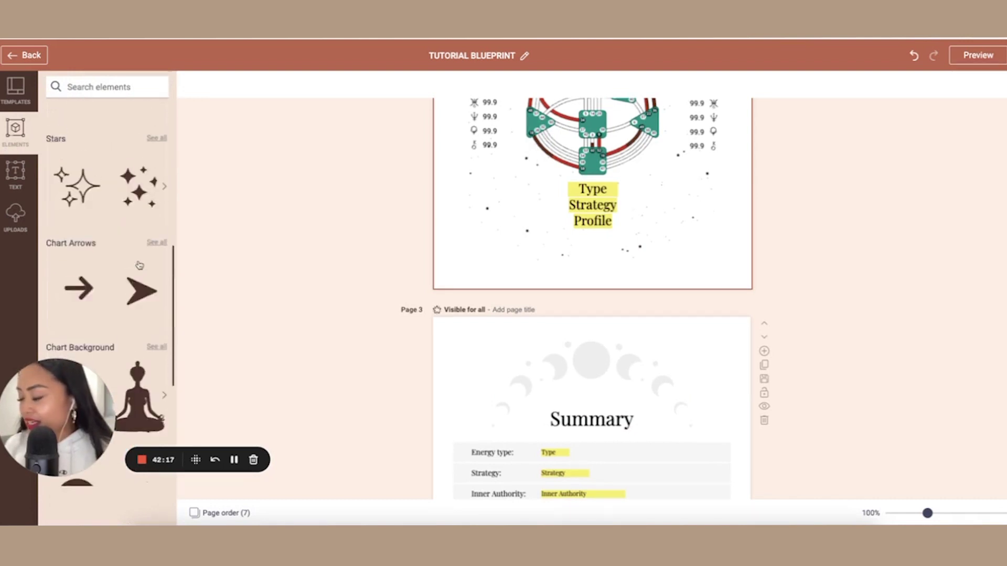
pyautogui.click(156, 212)
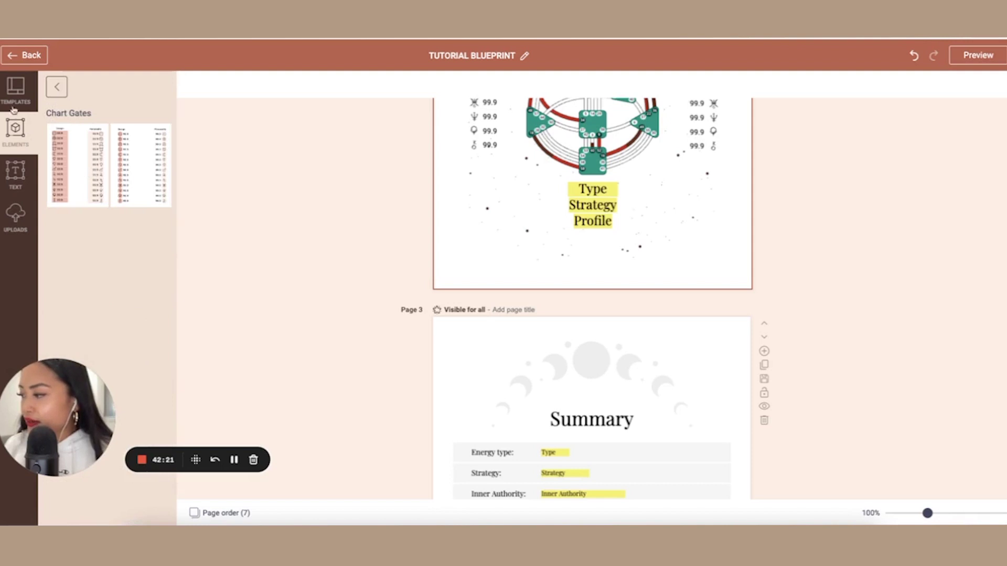
pyautogui.click(56, 95)
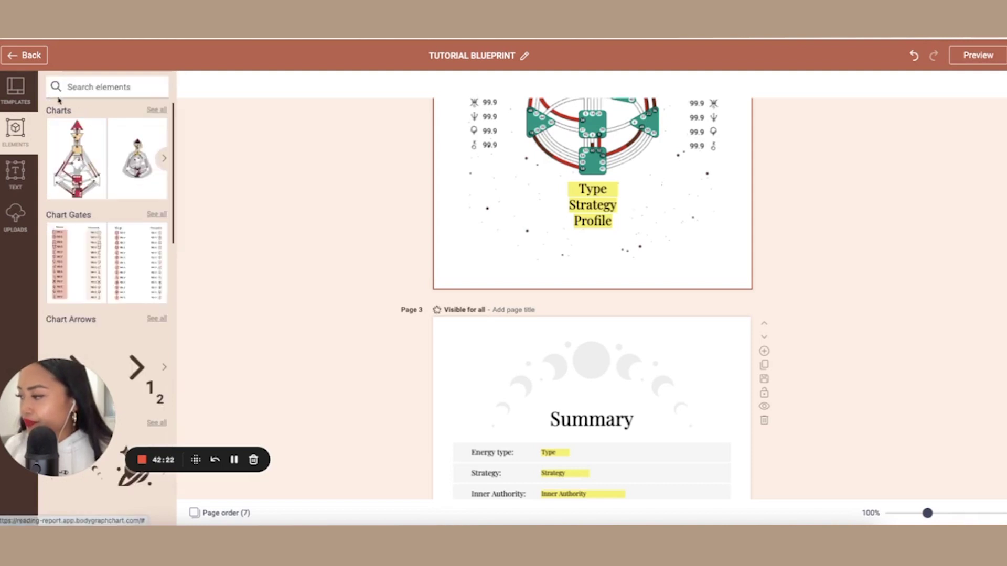
pyautogui.click(165, 160)
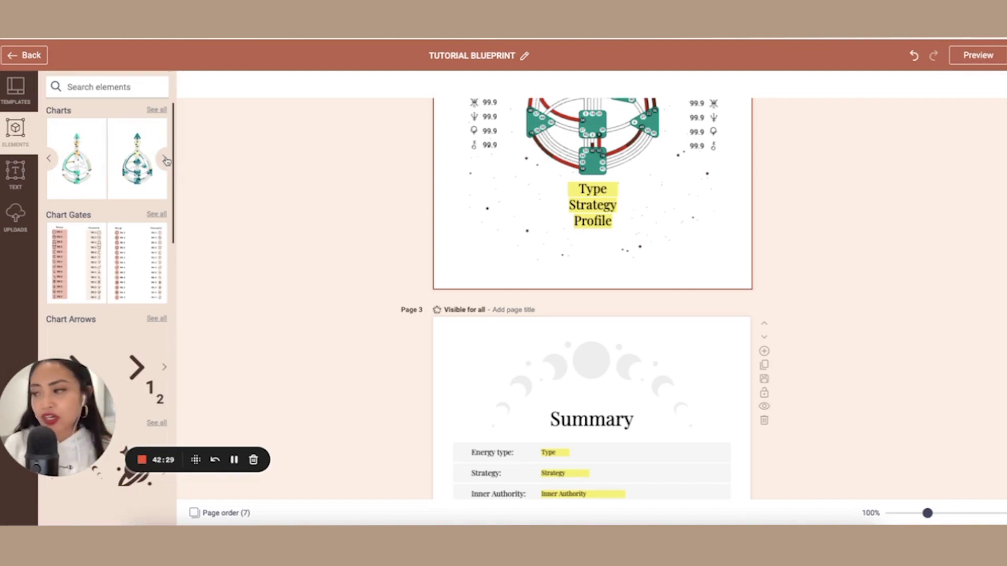
# Review the tutorial report's chart page, its Summary table and the cover page's name placeholder
pyautogui.scroll(2, 598, 181)
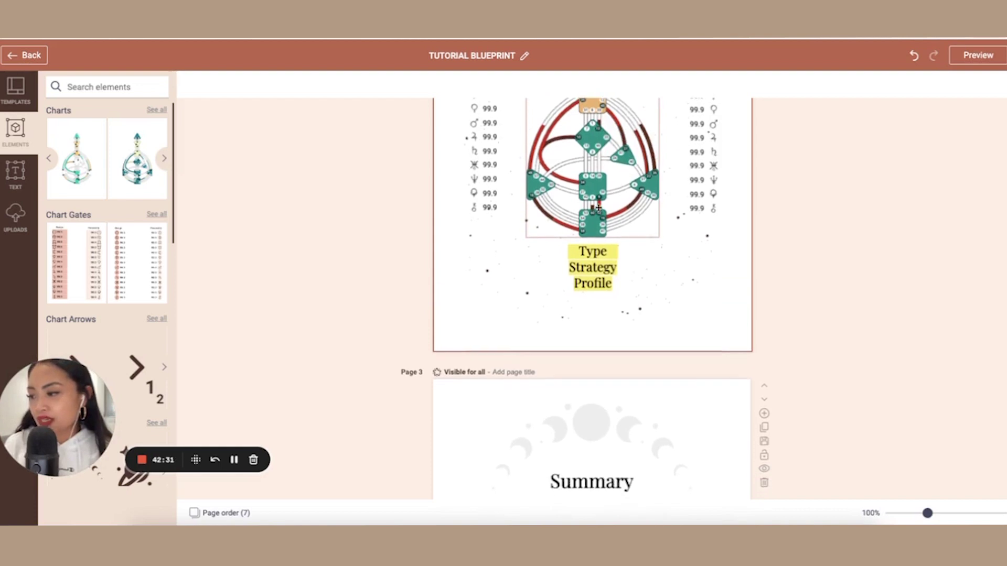
pyautogui.scroll(2, 598, 182)
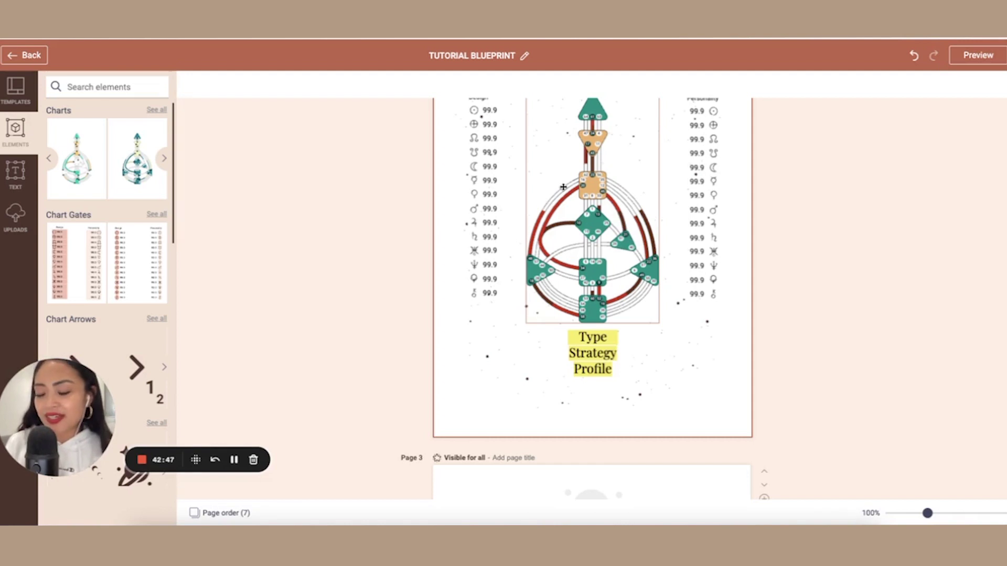
pyautogui.click(308, 166)
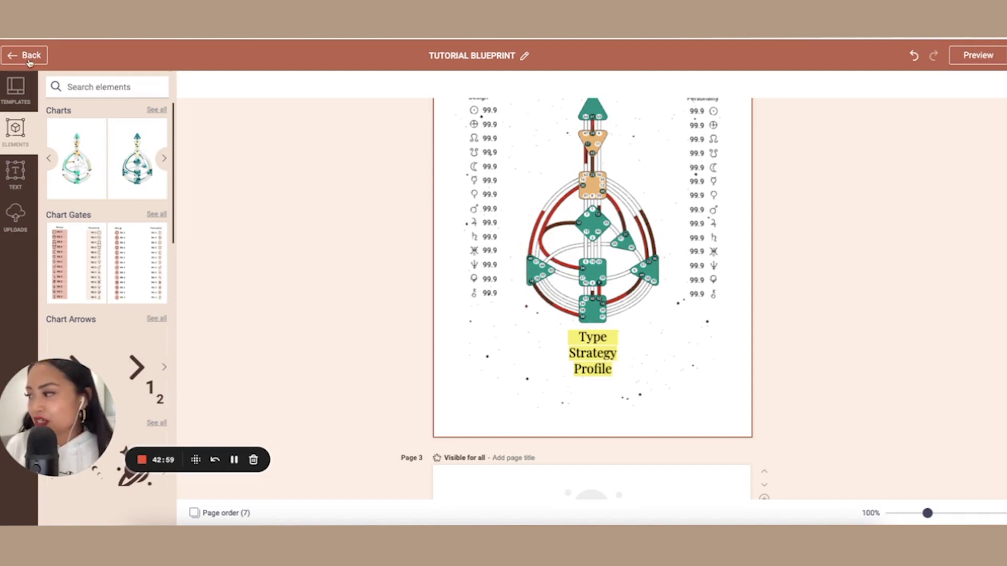
pyautogui.scroll(-2, 770, 328)
pyautogui.scroll(-6, 771, 327)
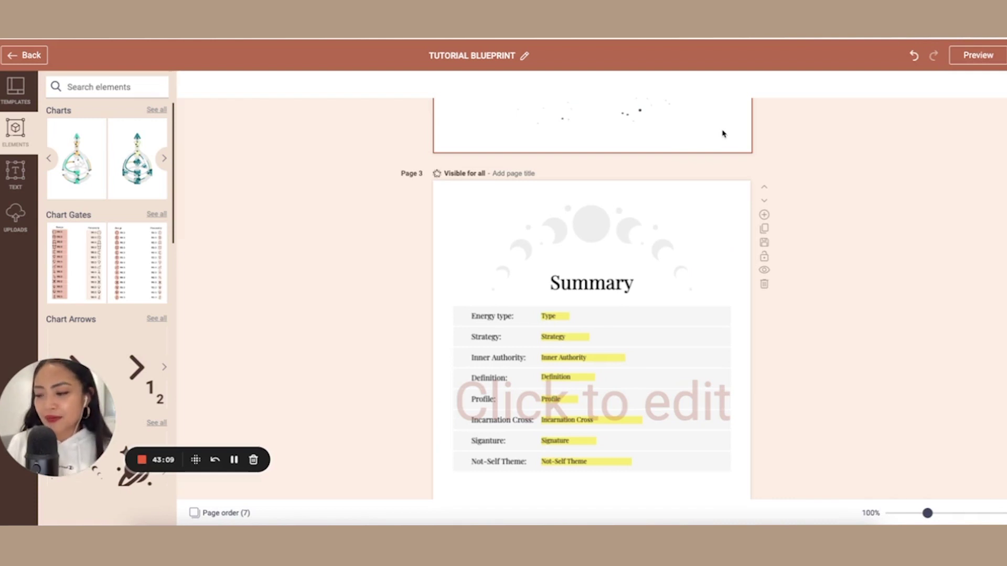
pyautogui.scroll(20, 699, 168)
pyautogui.scroll(-12, 665, 206)
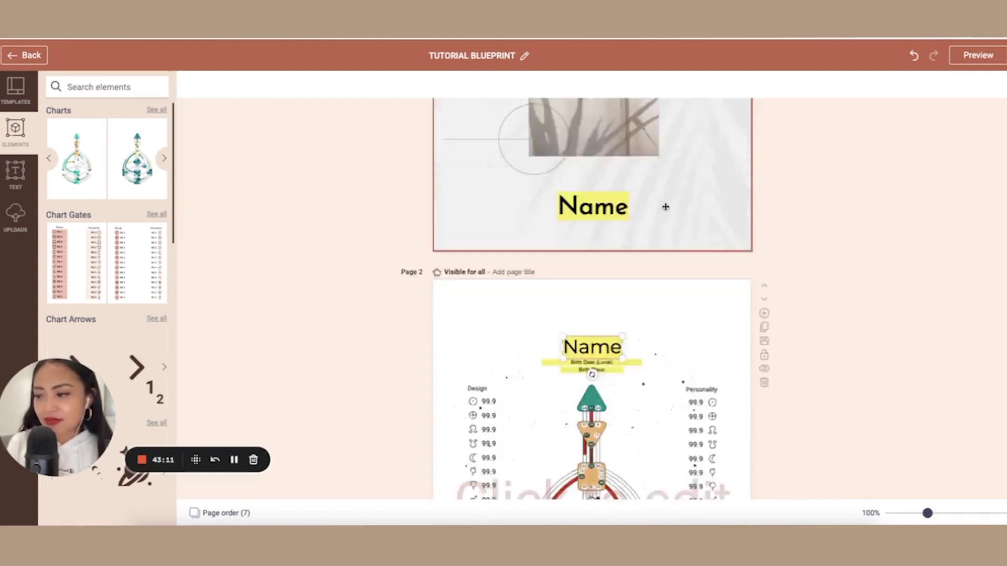
# Open the report "Customized Human Design Blueprint (55+ Pages)" from the reading reports and examine its combined chart and summary page
pyautogui.click(27, 57)
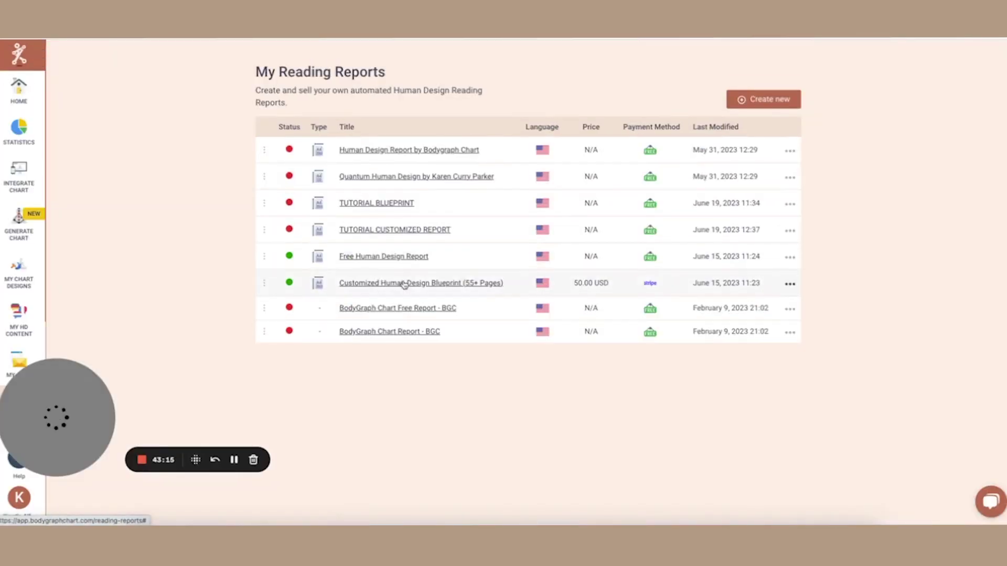
pyautogui.click(402, 283)
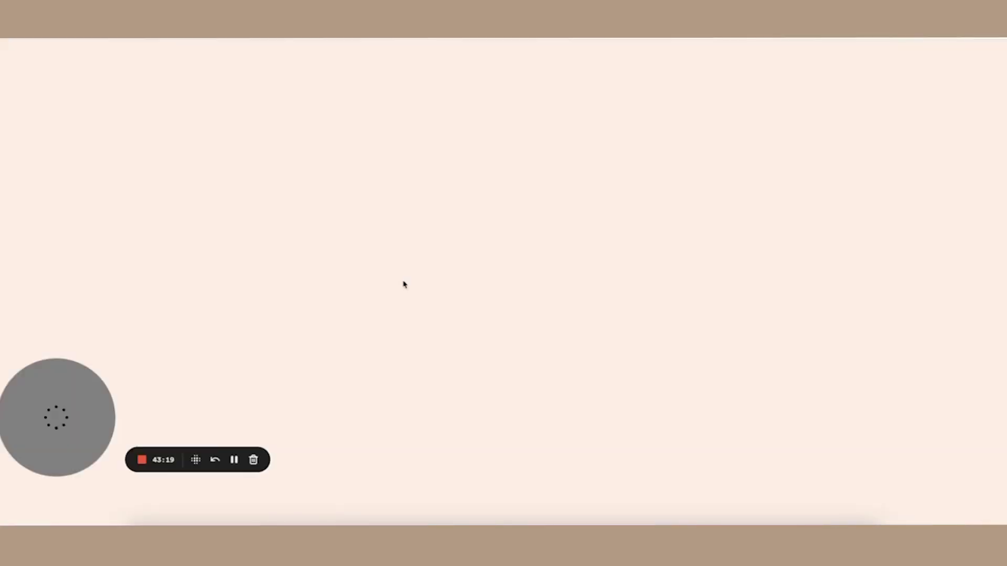
pyautogui.scroll(-20, 403, 284)
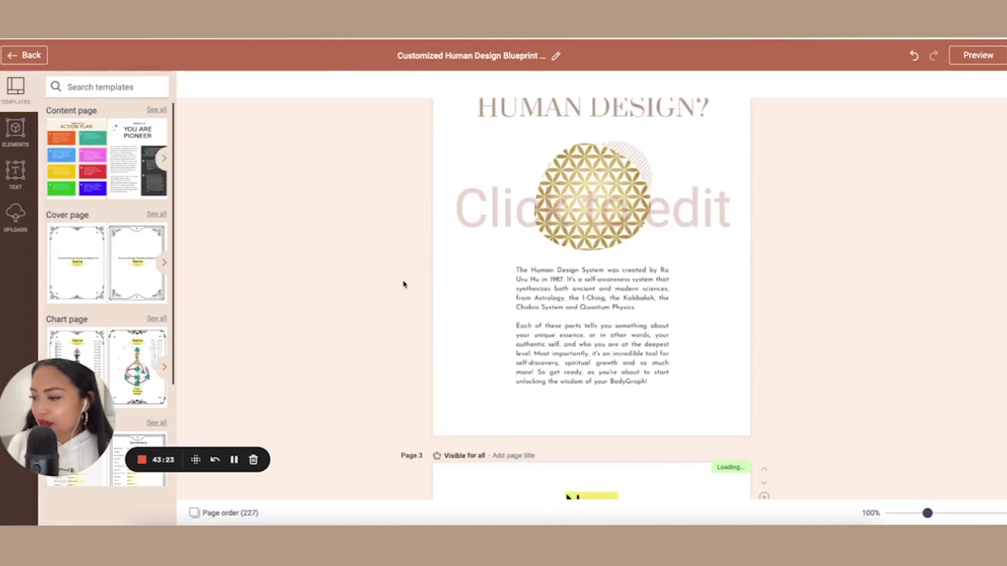
pyautogui.scroll(-5, 402, 284)
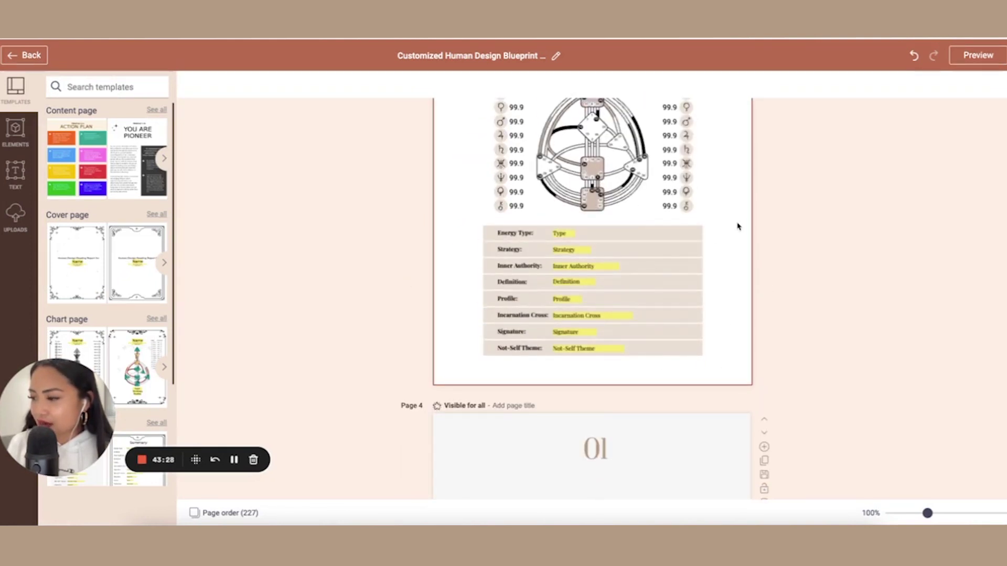
pyautogui.scroll(4, 737, 224)
pyautogui.scroll(-1, 737, 224)
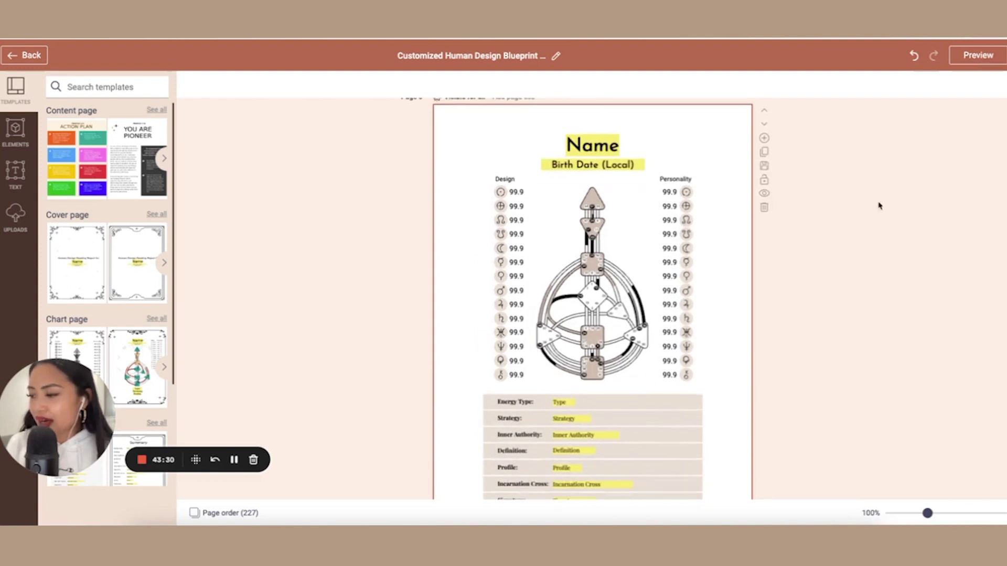
# Look over the blueprint's cover, introduction and chart pages, and generate a PDF preview with the prefilled birth details
pyautogui.scroll(-7, 879, 207)
pyautogui.scroll(-3, 867, 232)
pyautogui.scroll(15, 867, 232)
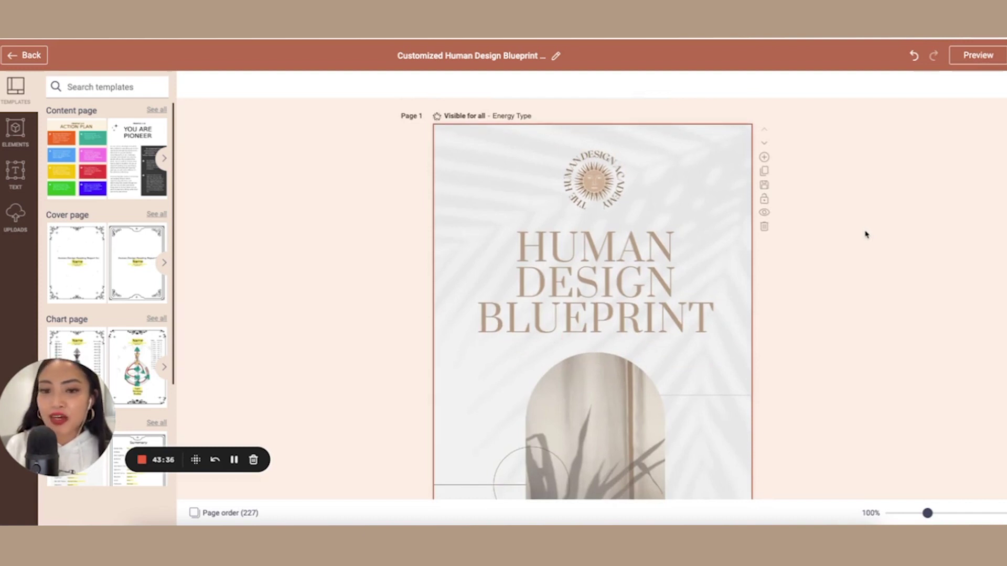
pyautogui.scroll(-1, 865, 235)
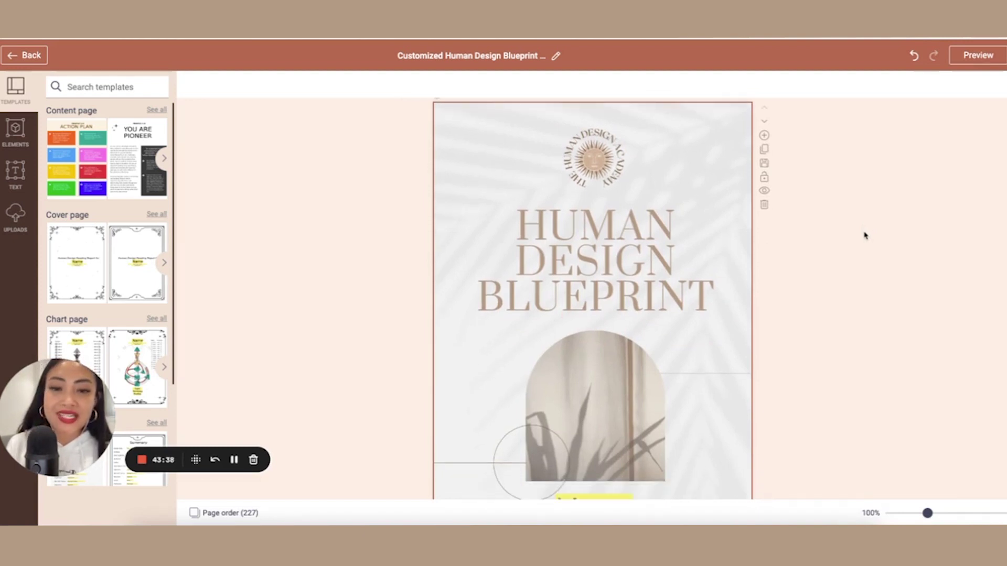
pyautogui.scroll(-5, 864, 235)
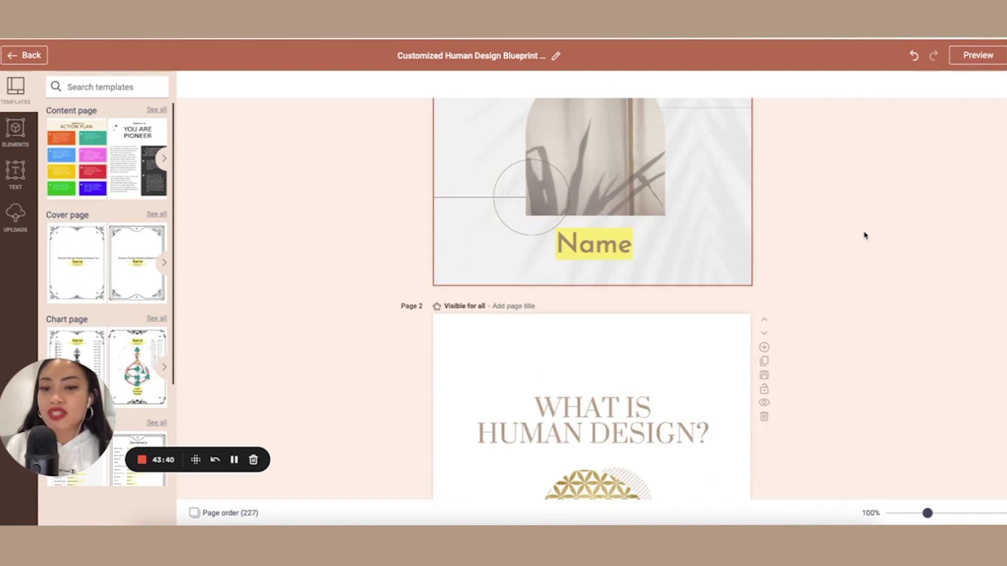
pyautogui.scroll(-10, 753, 247)
pyautogui.scroll(-4, 741, 253)
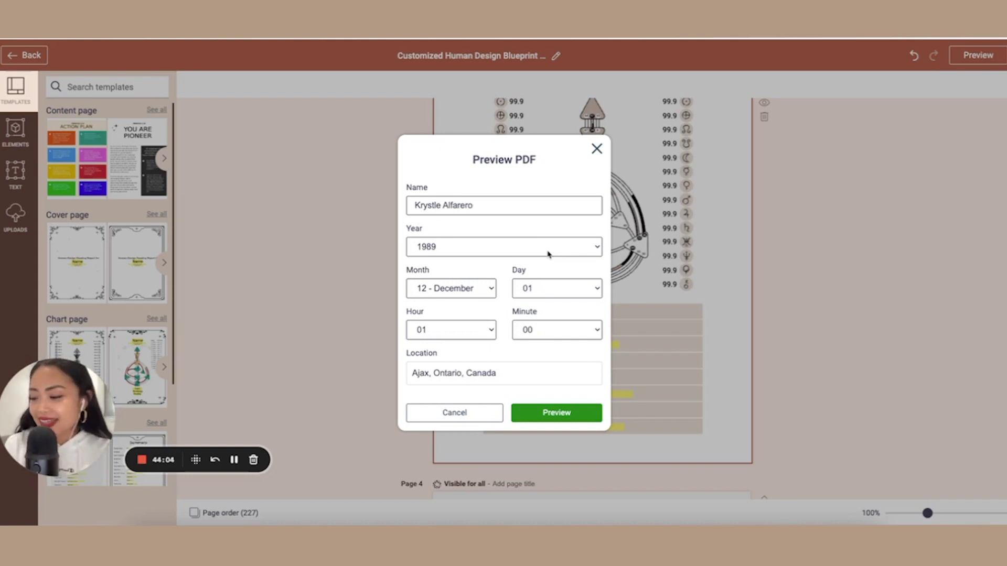
pyautogui.click(579, 412)
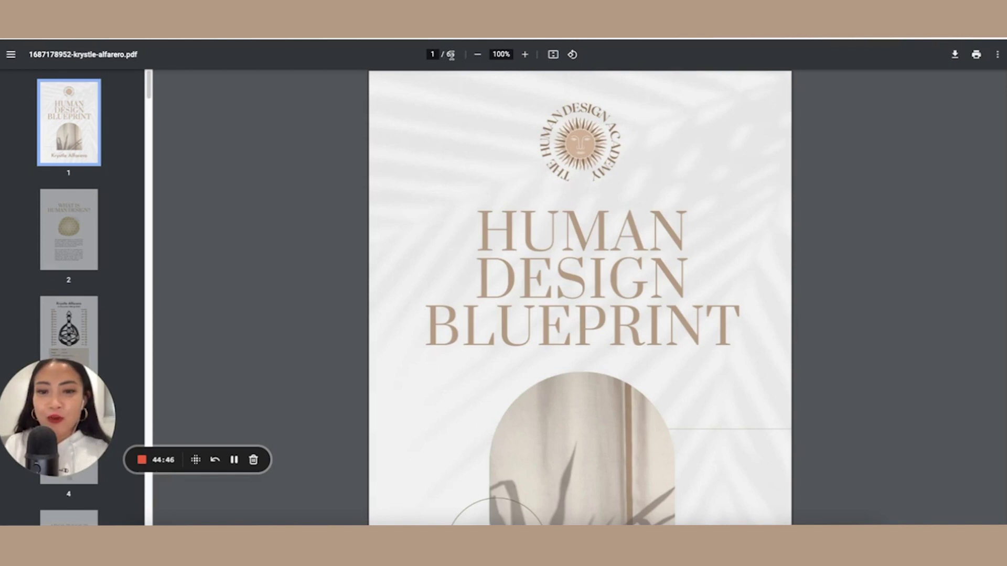
# Check the page count of the generated PDF and examine its cover and "What is Human Design?" page
pyautogui.scroll(-7, 737, 269)
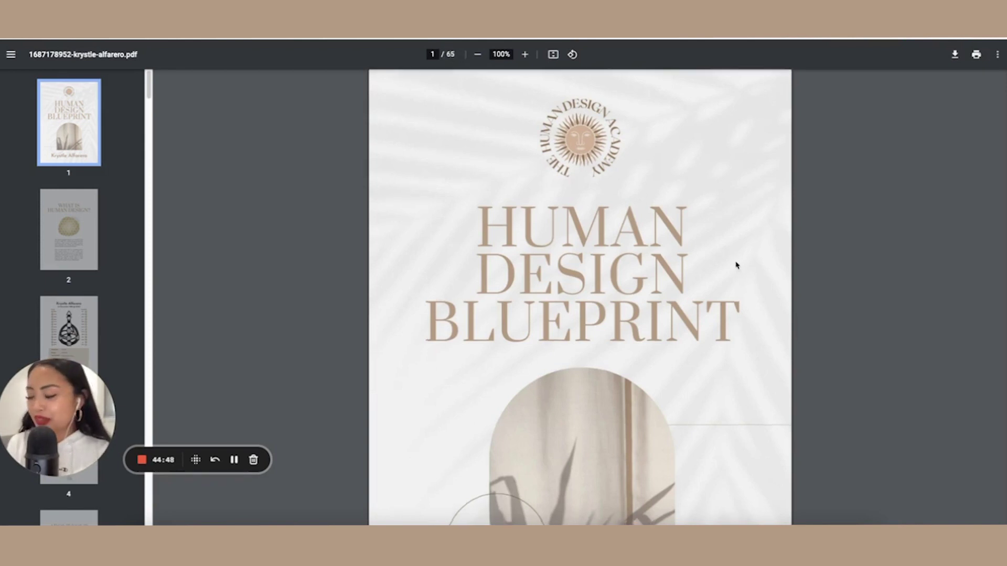
pyautogui.scroll(-4, 735, 265)
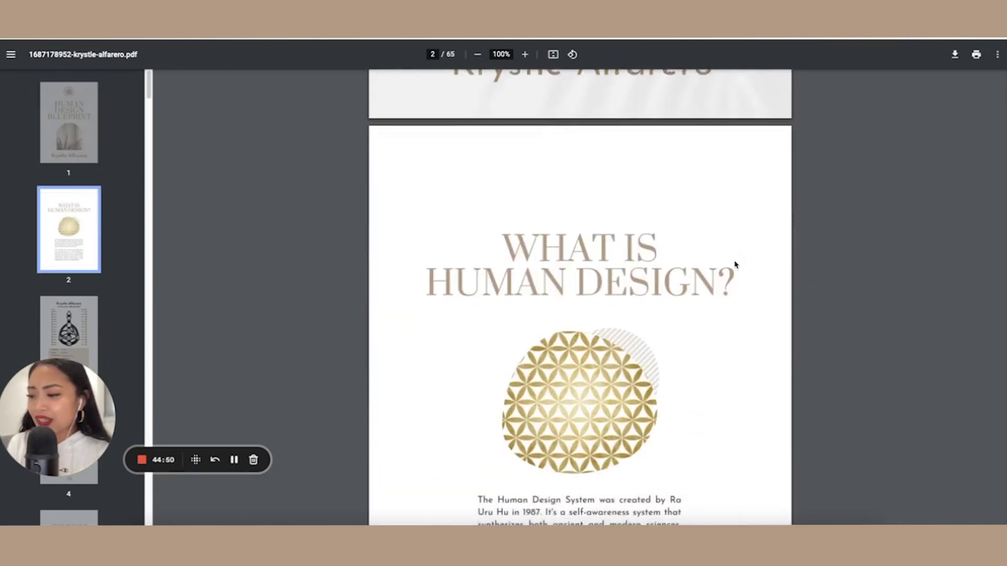
pyautogui.hotkey('ctrl', 'Tab')
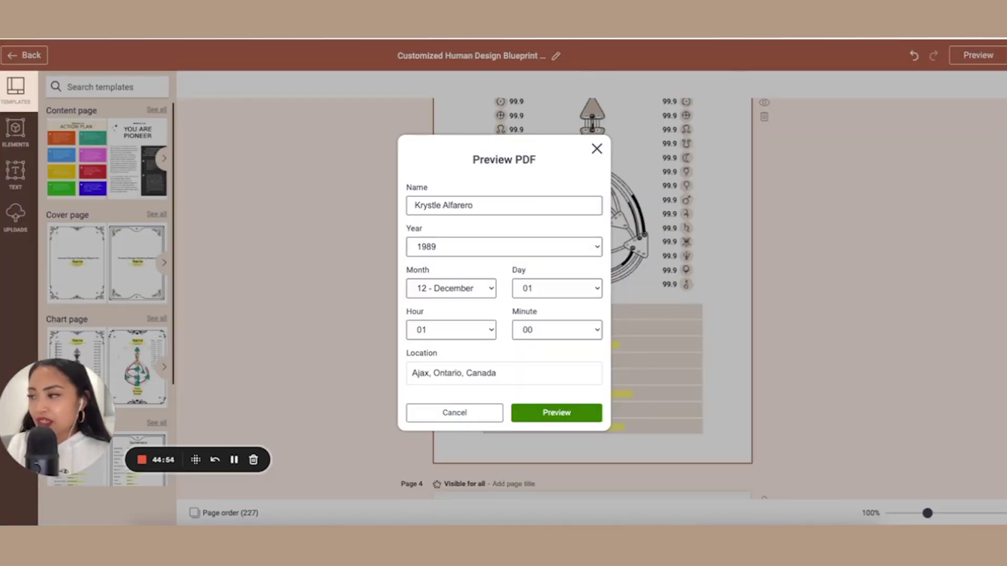
pyautogui.hotkey('ctrl', 'Tab')
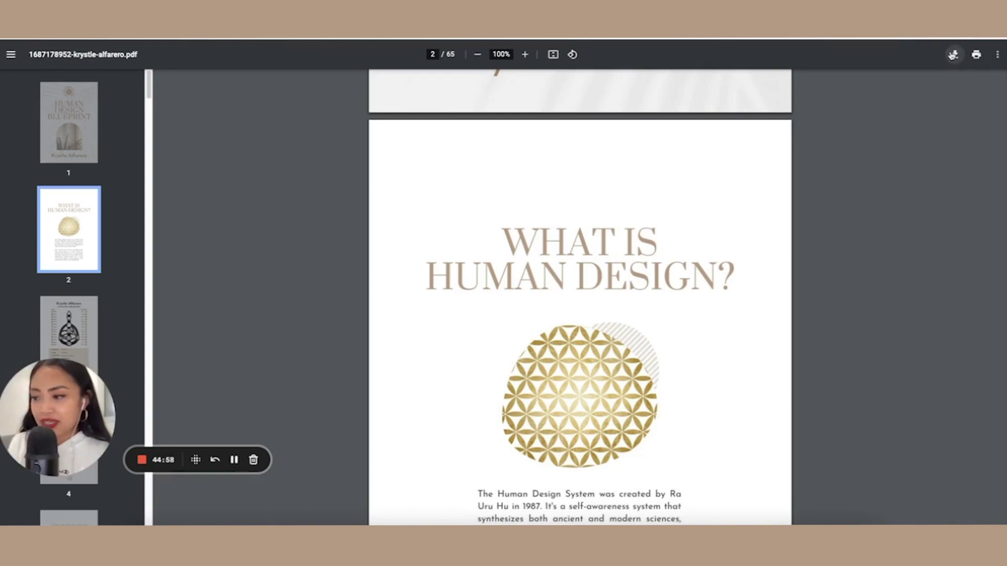
pyautogui.scroll(-1, 899, 241)
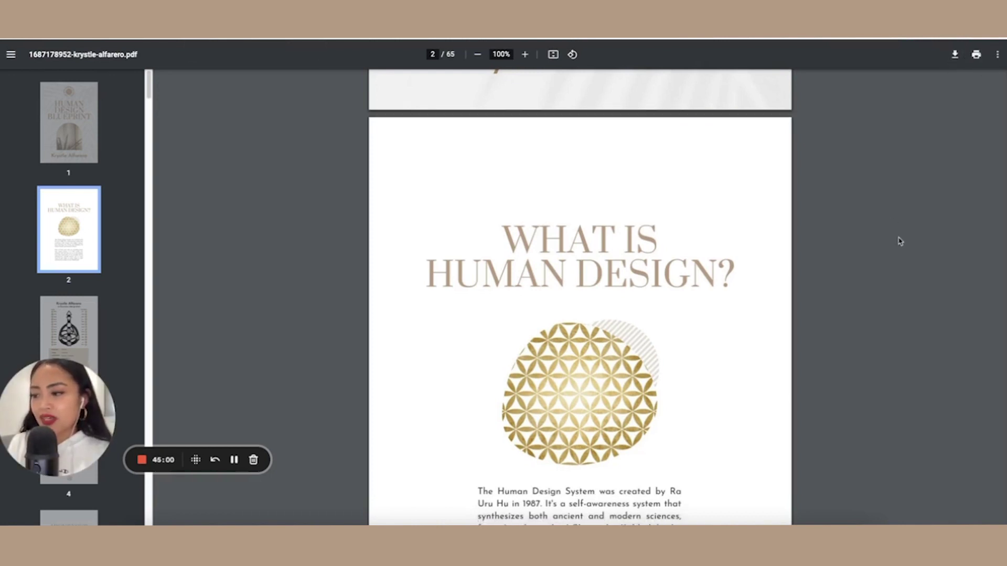
pyautogui.scroll(-20, 896, 252)
pyautogui.scroll(20, 892, 261)
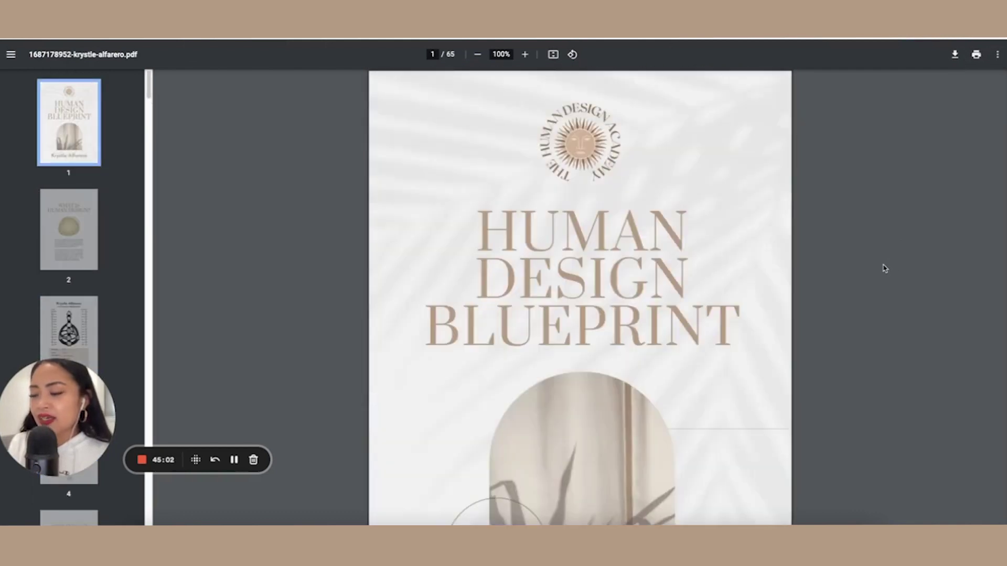
pyautogui.scroll(-1, 884, 269)
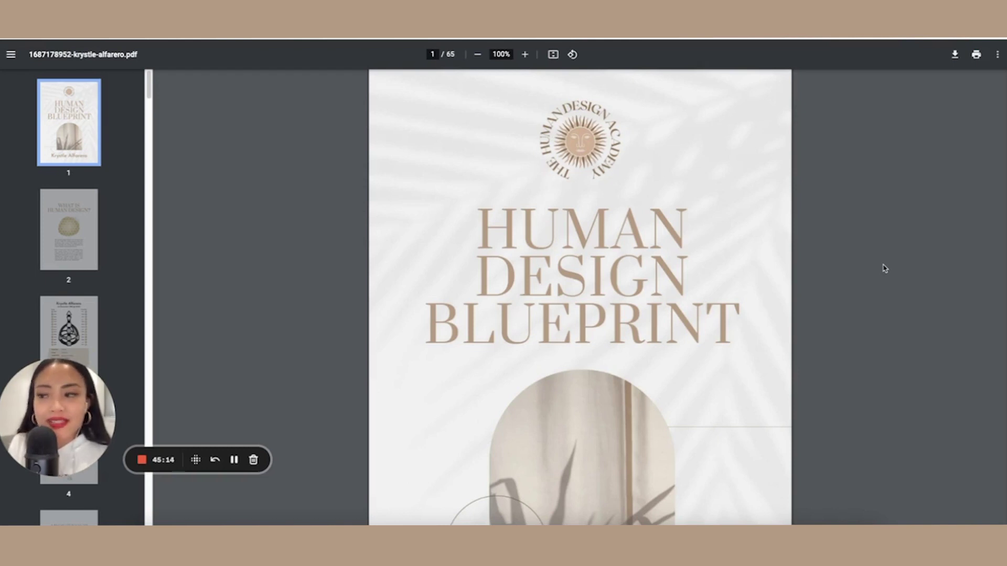
pyautogui.scroll(-1, 885, 268)
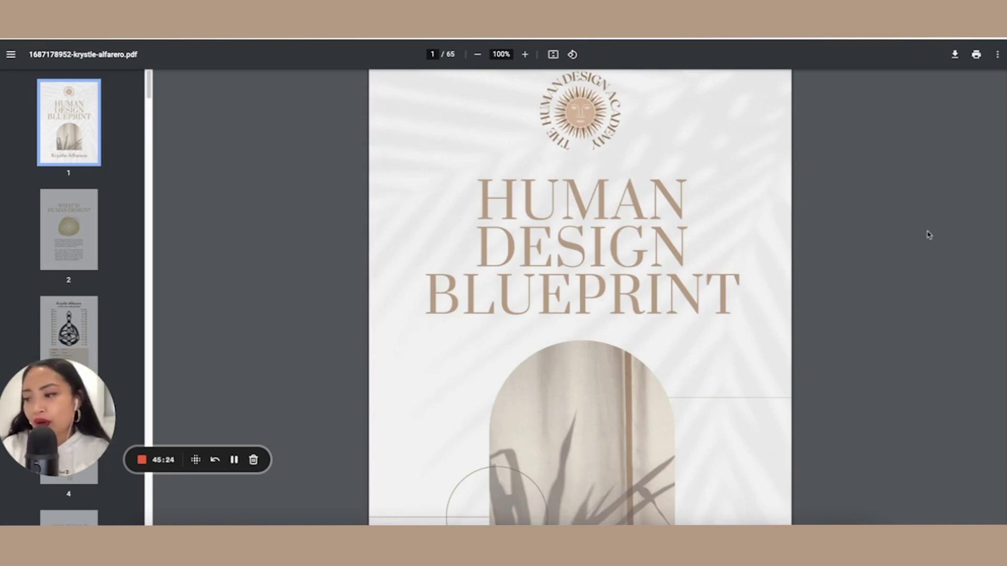
# Examine the PDF's personalized cover name, the chart and summary table on page 3, and the type-specific pages
pyautogui.scroll(-5, 928, 231)
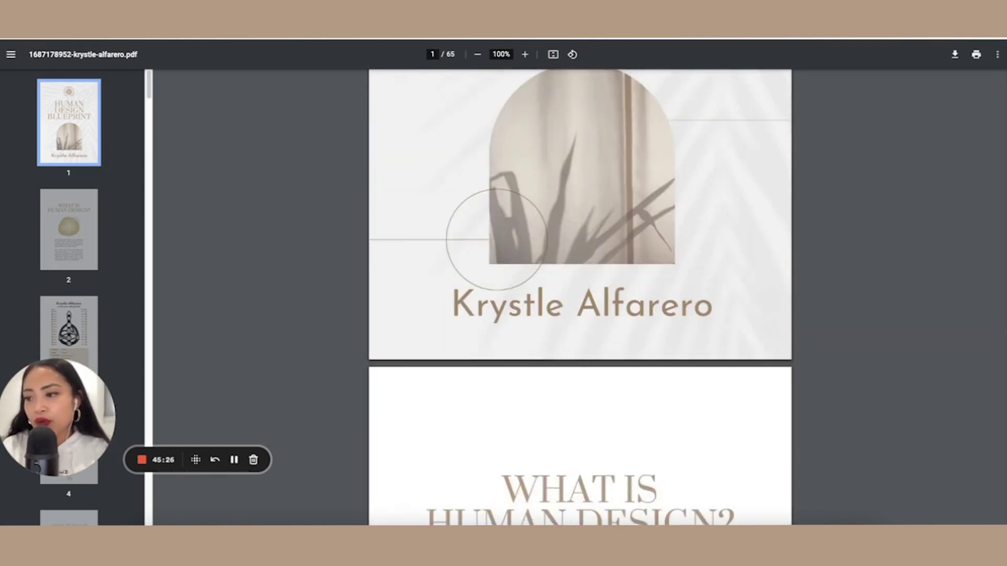
pyautogui.scroll(-20, 580, 298)
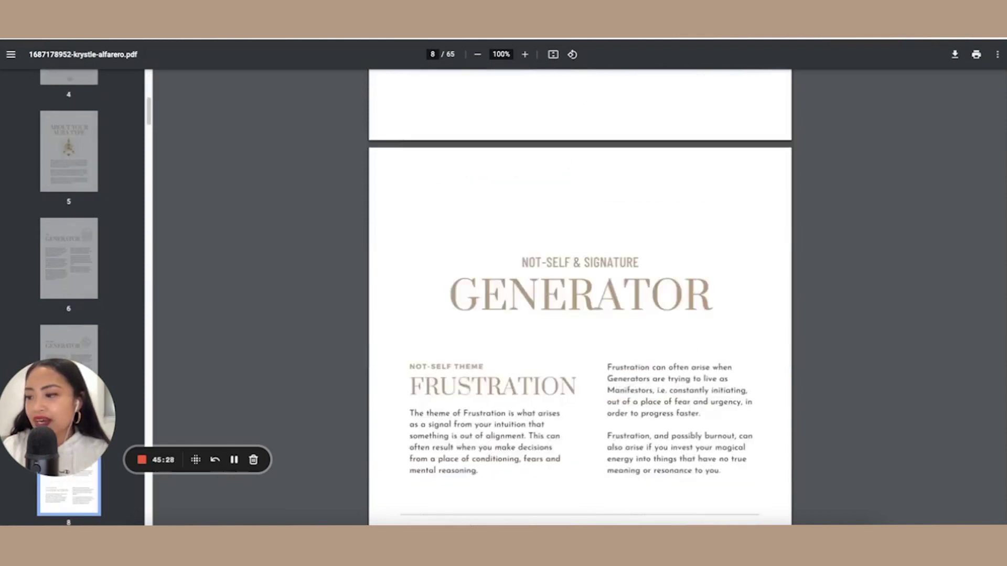
pyautogui.scroll(20, 580, 297)
pyautogui.scroll(-15, 580, 298)
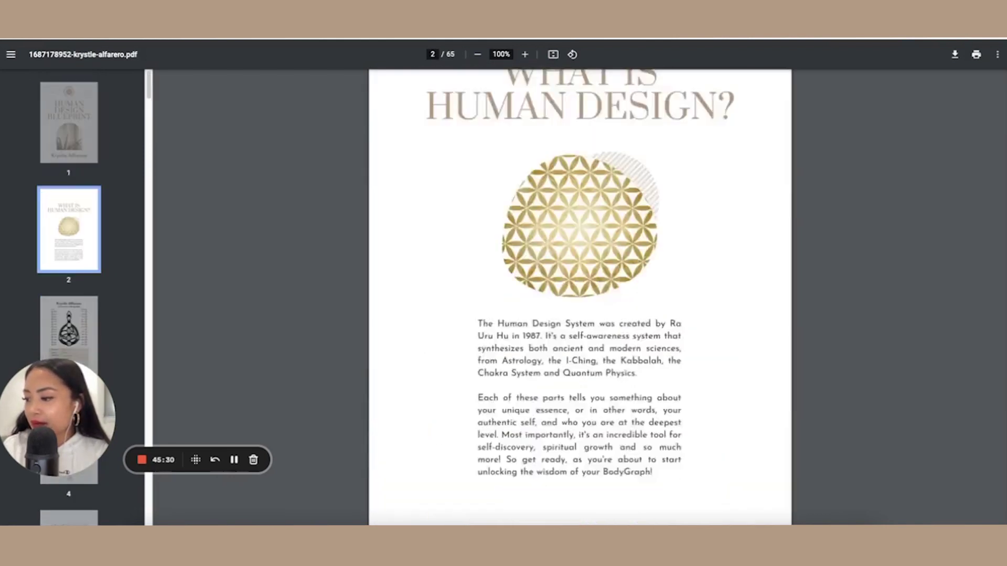
pyautogui.scroll(4, 580, 298)
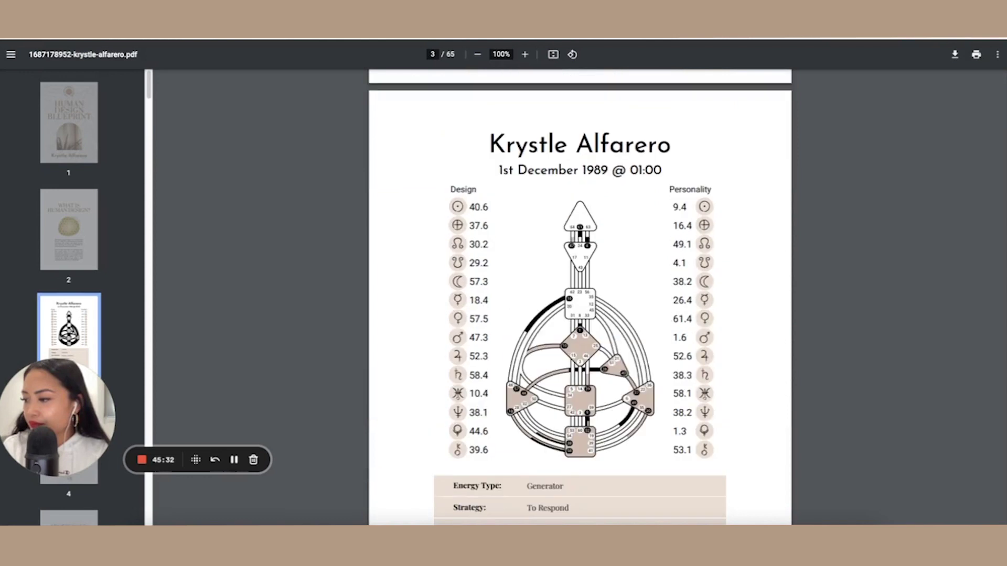
pyautogui.scroll(1, 580, 297)
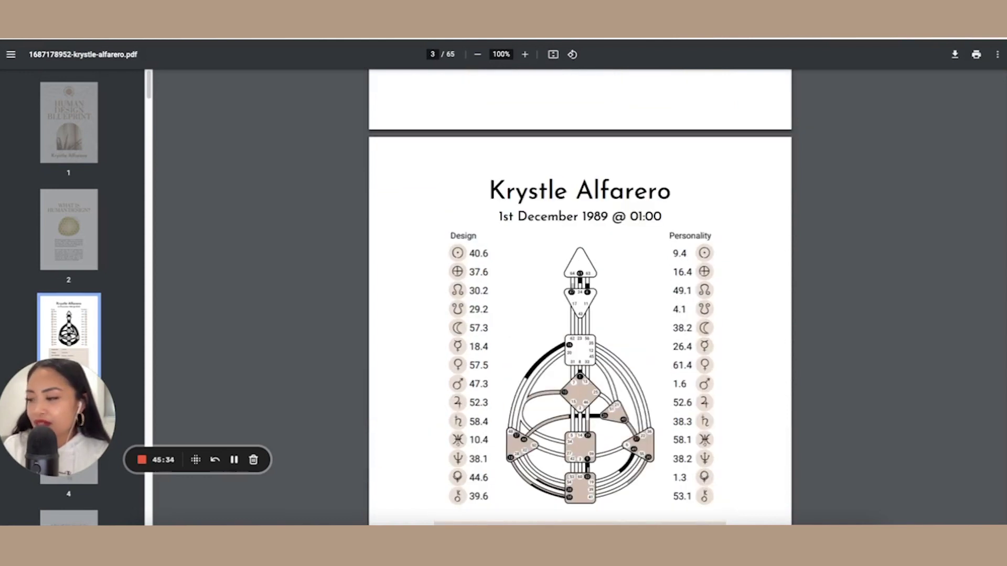
pyautogui.scroll(-5, 579, 296)
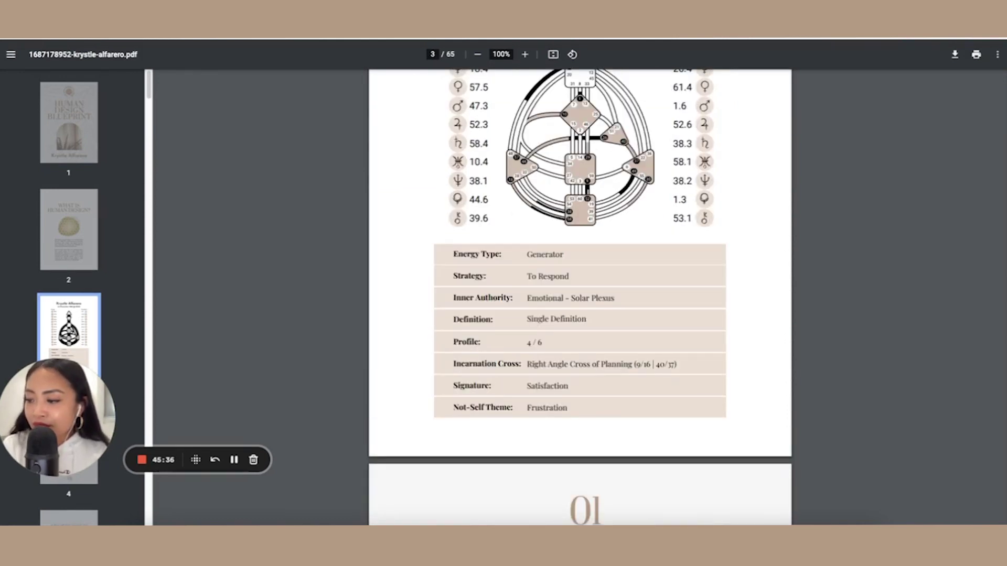
pyautogui.scroll(2, 567, 263)
pyautogui.scroll(3, 568, 266)
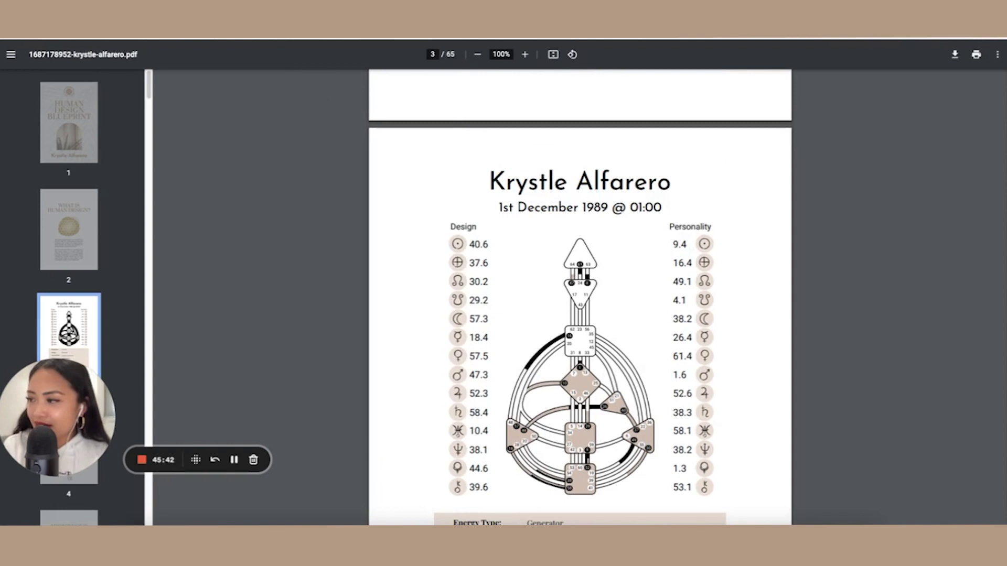
pyautogui.scroll(-1, 797, 209)
pyautogui.scroll(-20, 876, 197)
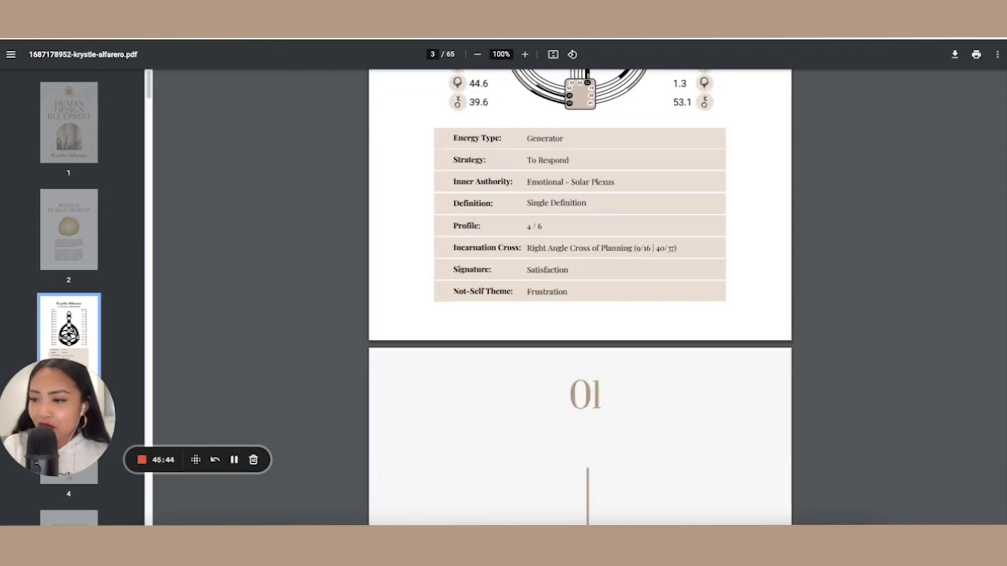
pyautogui.scroll(-8, 580, 297)
pyautogui.press('Home')
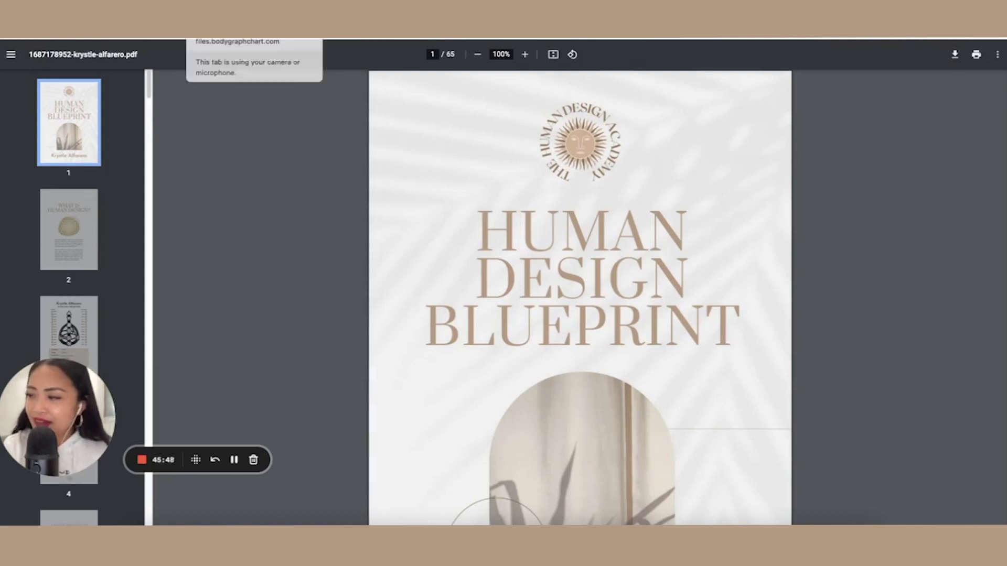
# Return to the report editor, change the birth day in the PDF preview details and generate another preview
pyautogui.click(209, 38)
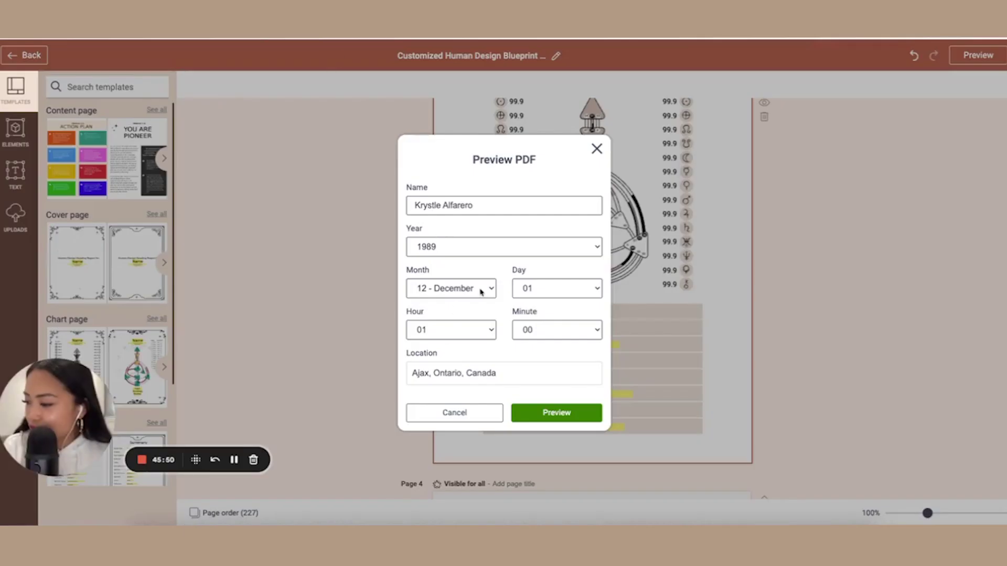
pyautogui.click(561, 293)
pyautogui.click(539, 330)
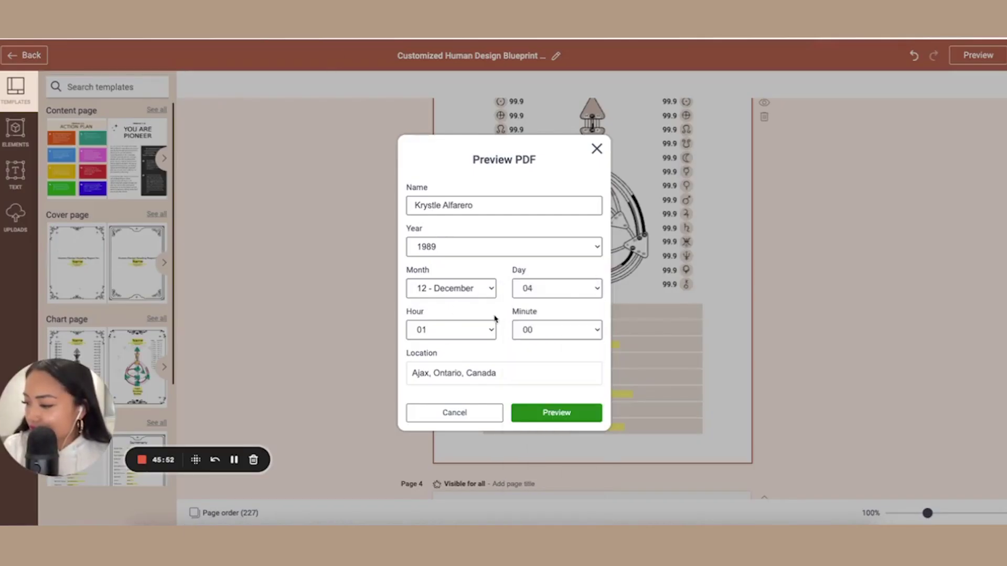
pyautogui.click(546, 414)
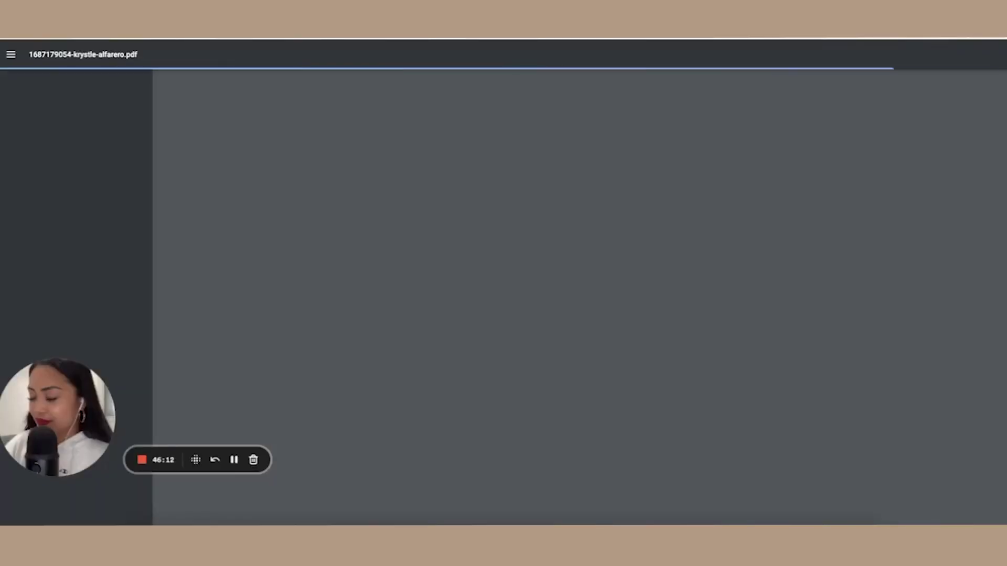
# Examine the regenerated PDF's chart and summary table on page 3 and its aura type pages, and return to the cover
pyautogui.scroll(-15, 813, 299)
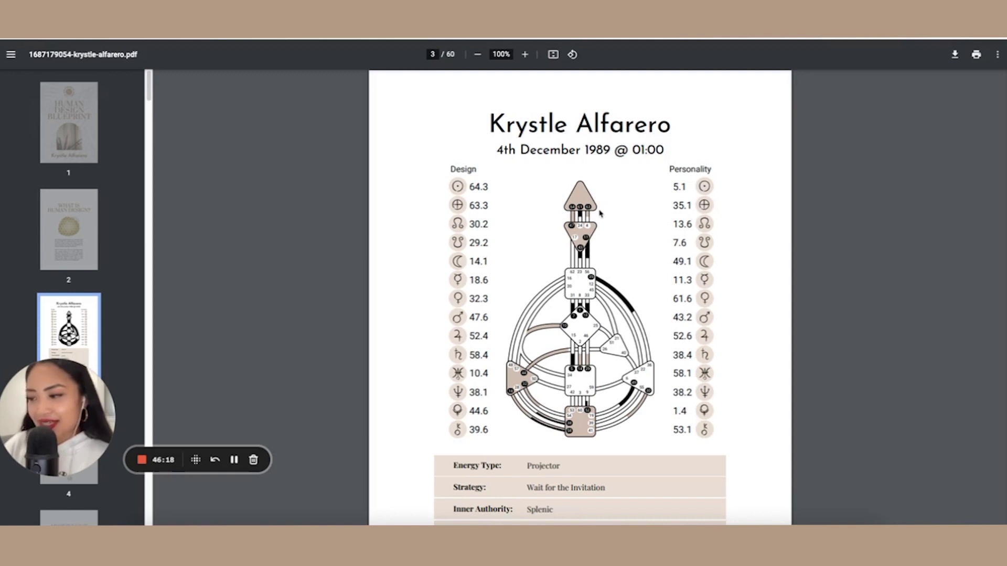
pyautogui.scroll(-3, 600, 213)
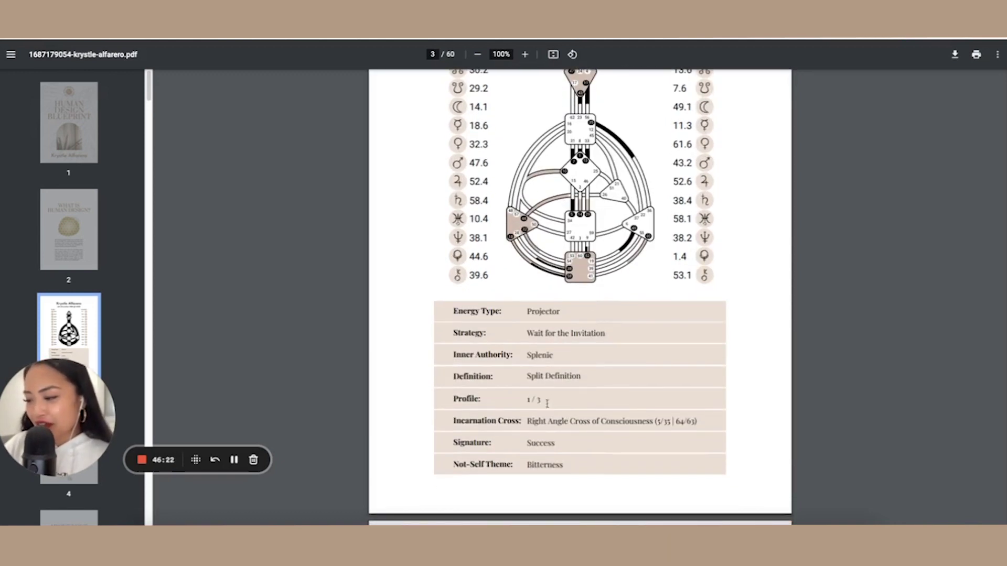
pyautogui.scroll(-8, 657, 409)
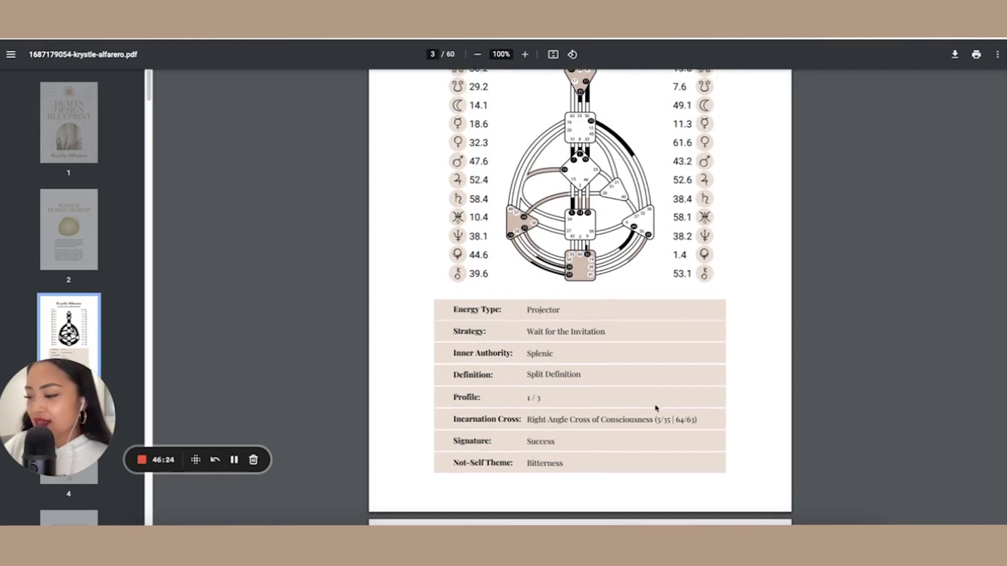
pyautogui.scroll(-20, 652, 396)
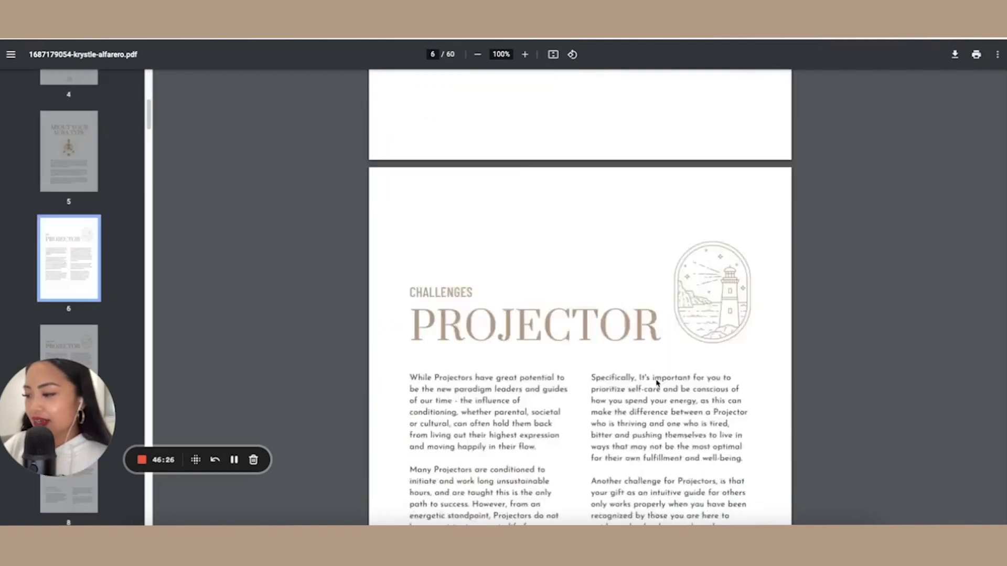
pyautogui.press('Home')
pyautogui.scroll(-20, 827, 278)
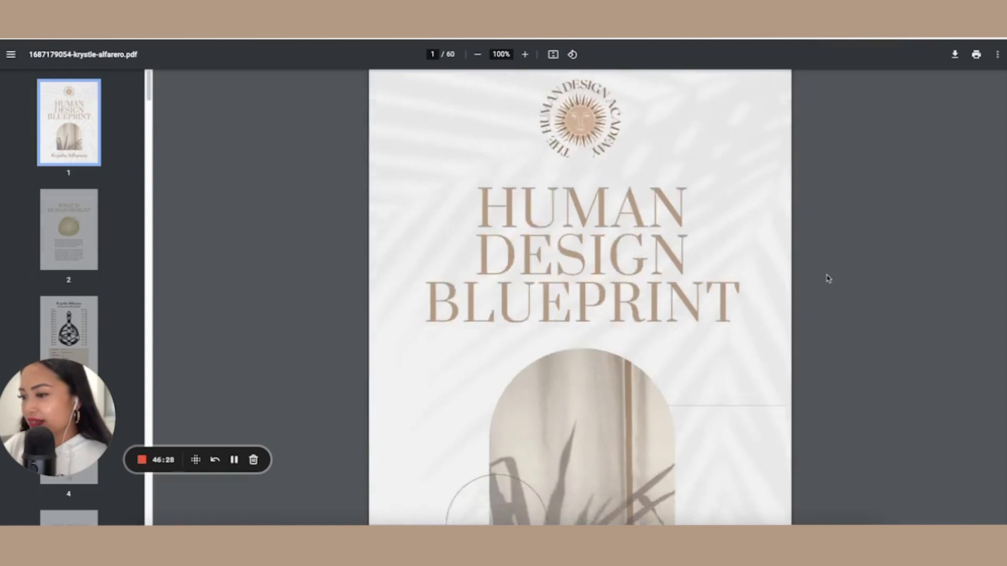
pyautogui.scroll(-15, 827, 279)
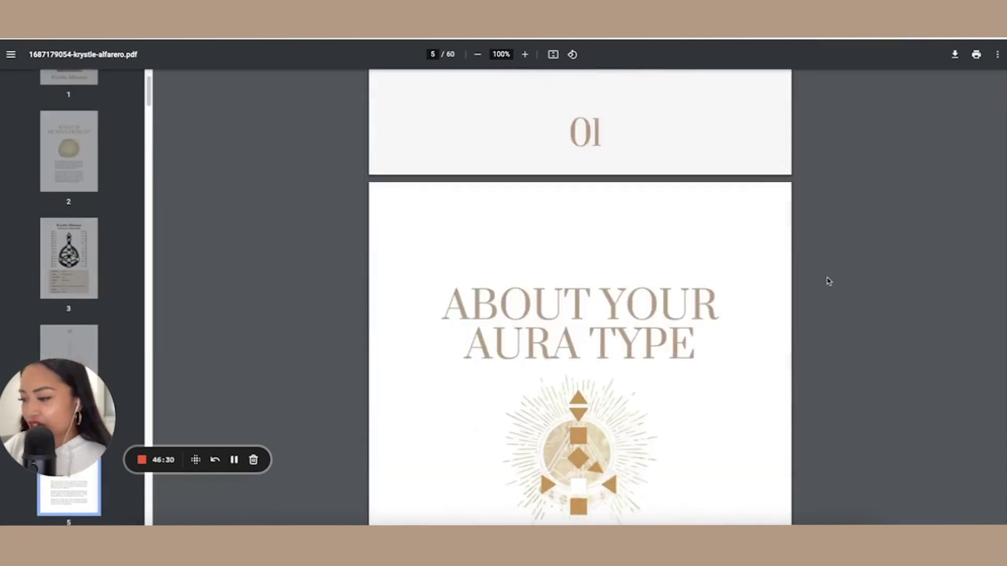
pyautogui.scroll(-10, 827, 282)
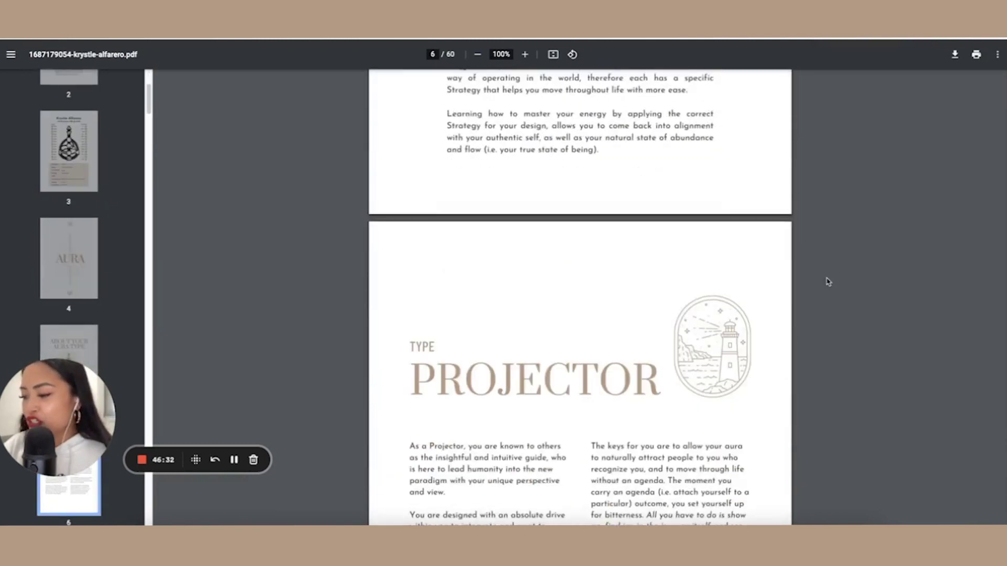
pyautogui.press('Home')
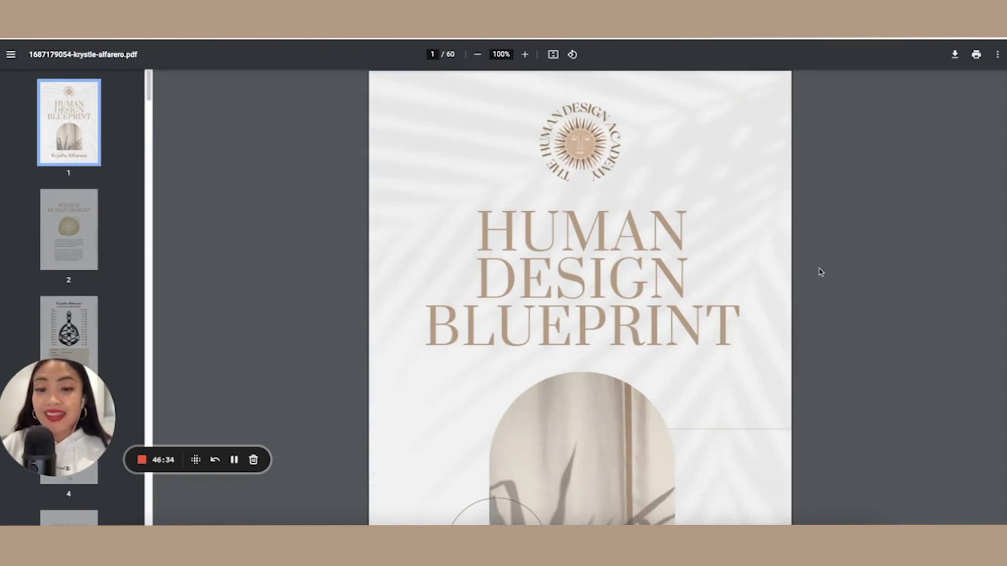